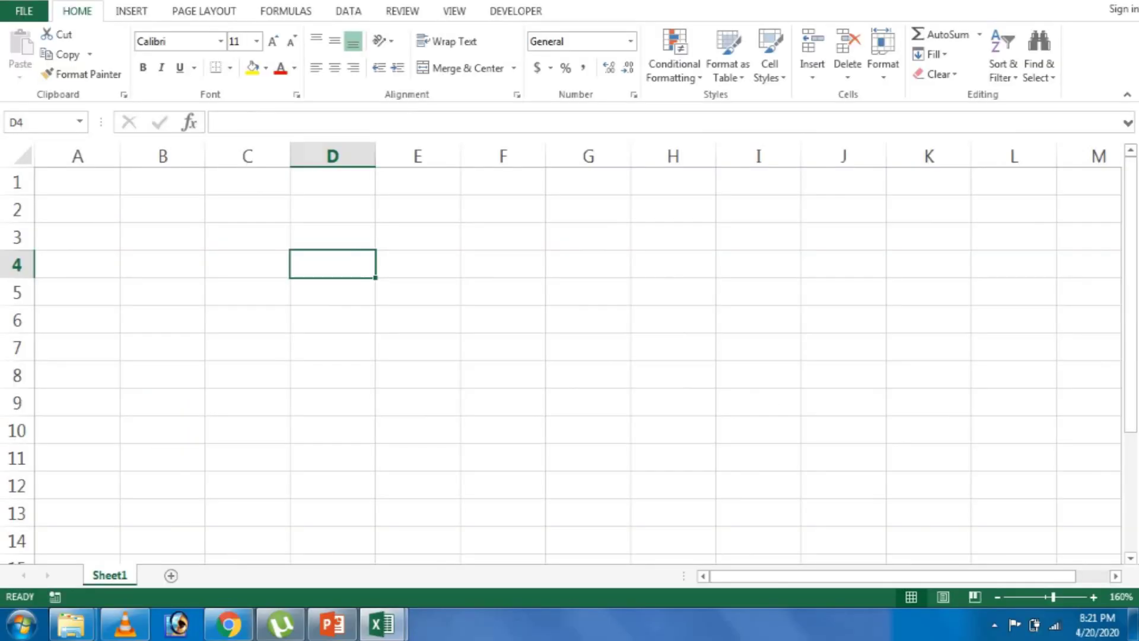
Enter the text labels A+B in D4 and 5+3 in E4.
text(A+B)
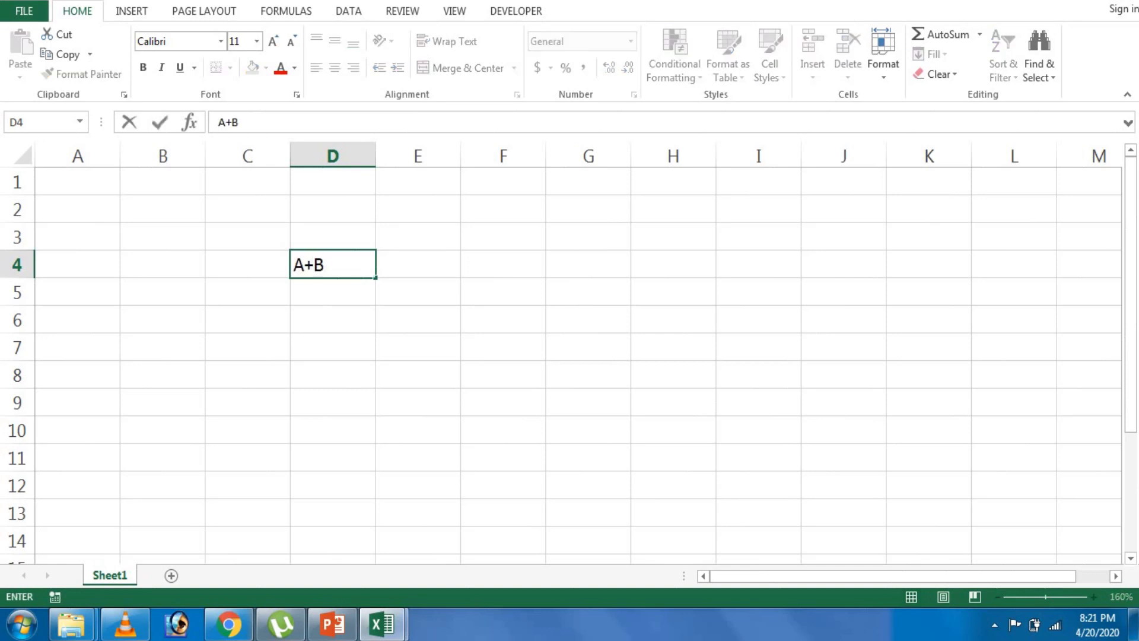
key(ctrl+Return)
click(418, 264)
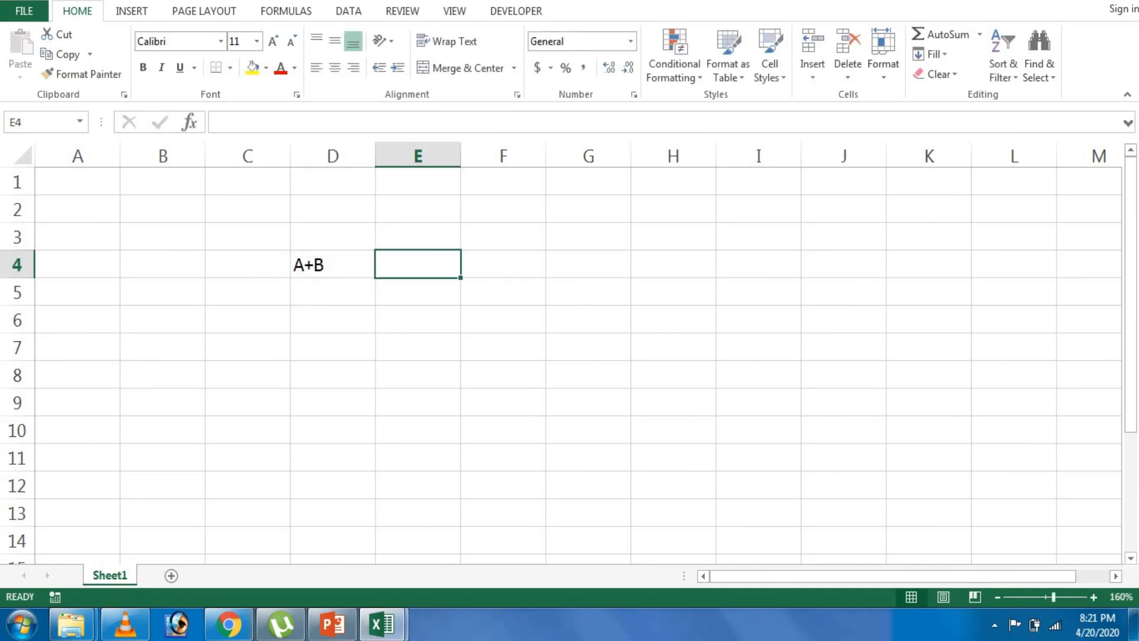
text(5+3)
key(Return)
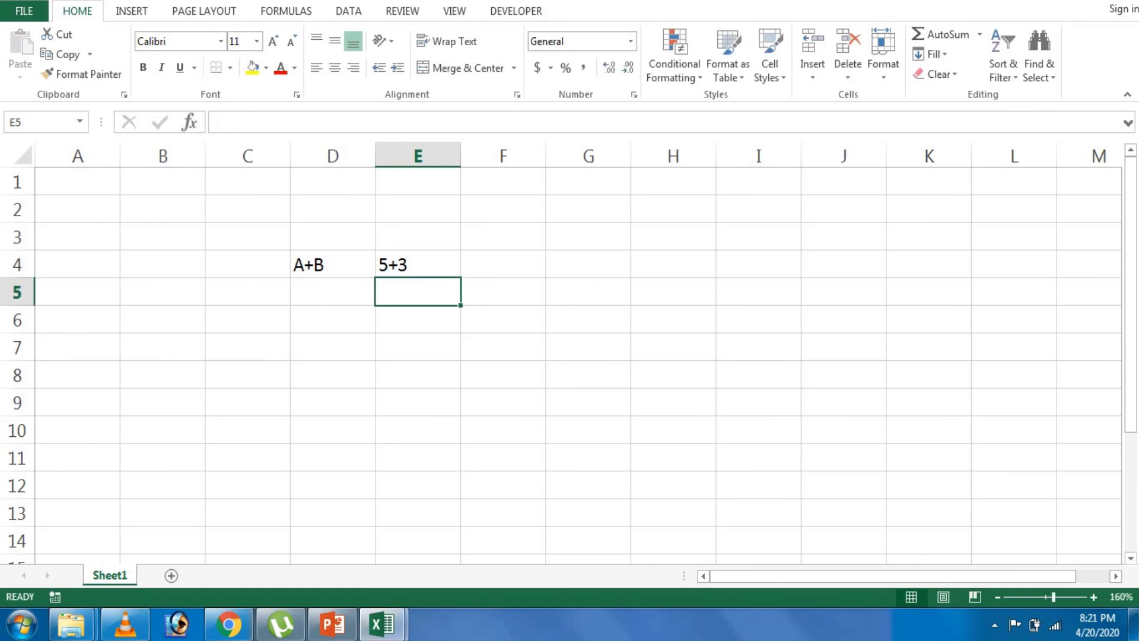
Enter the formula =5+3 in G4 so it calculates 8.
click(417, 264)
click(588, 264)
text(=)
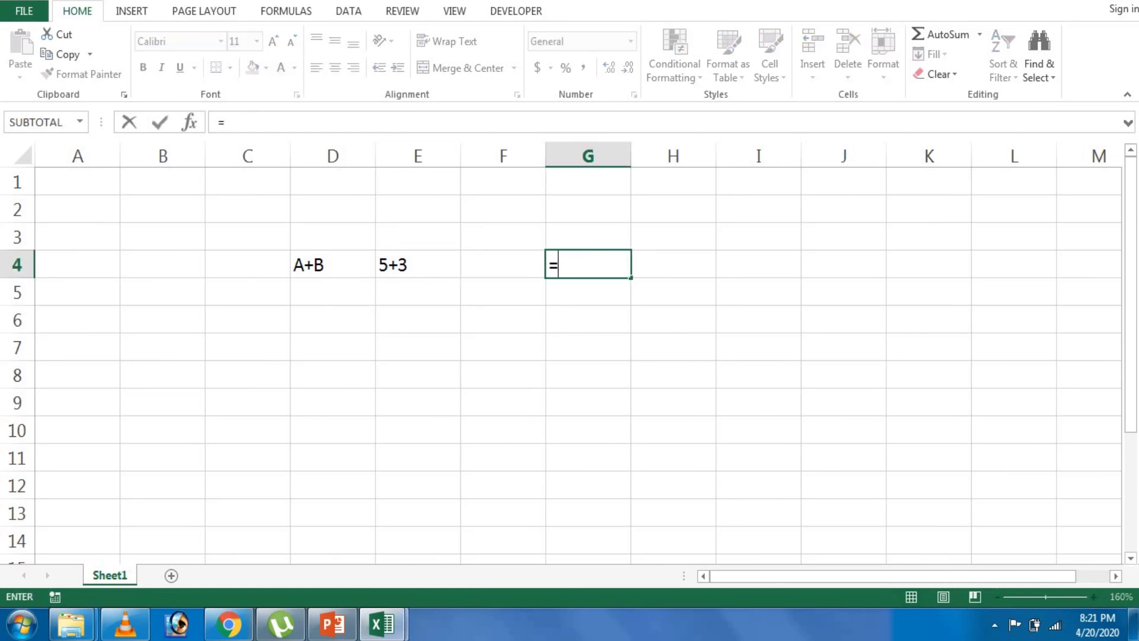
text(5+)
text(3)
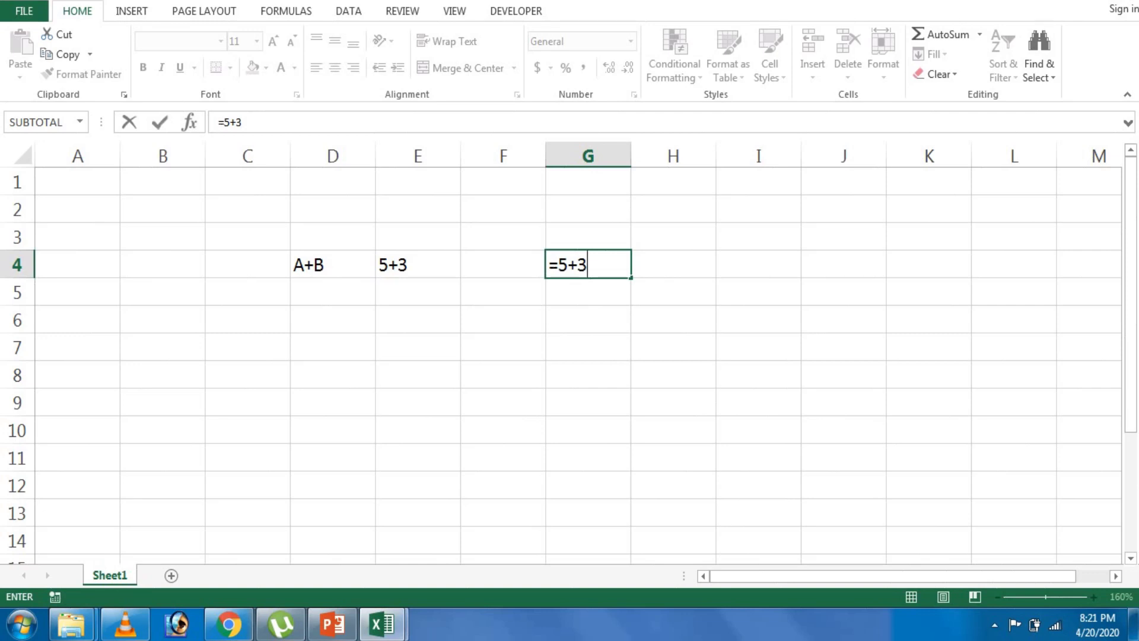
key(Return)
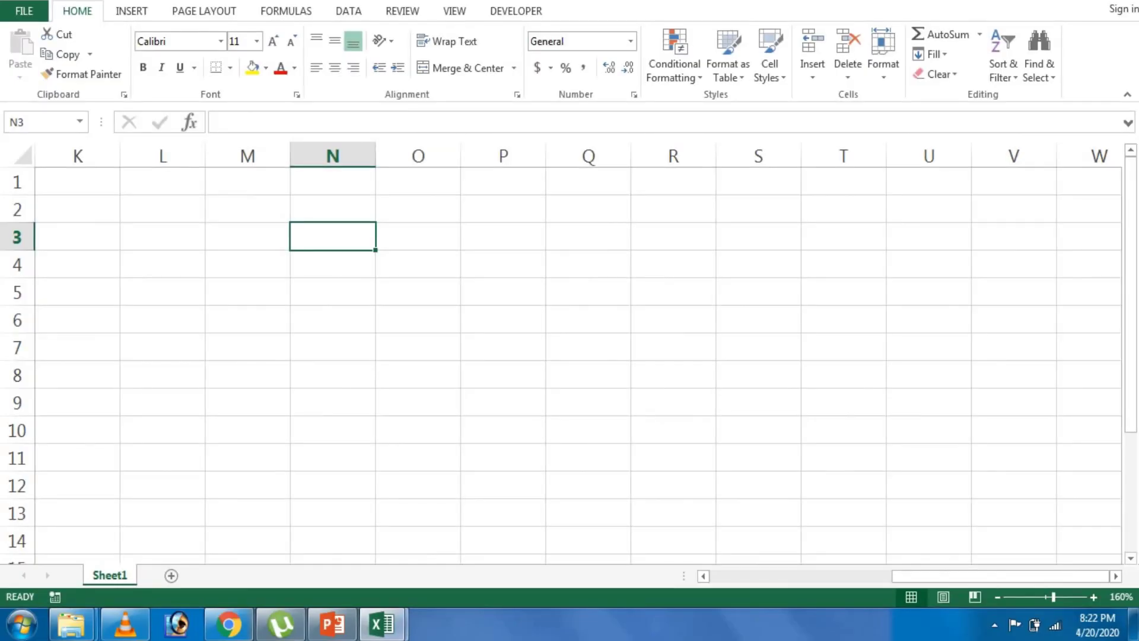
Type the heading C = A + B in N3 and the text 5+3 in P3.
text(C = )
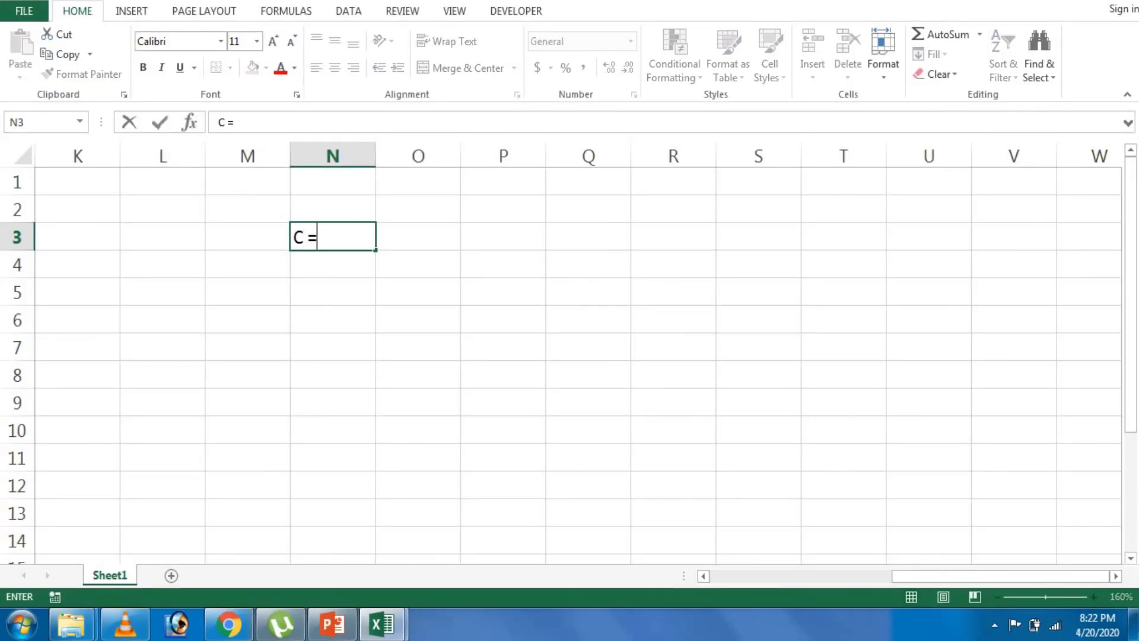
text(A + )
text(B)
key(Return)
key(Up)
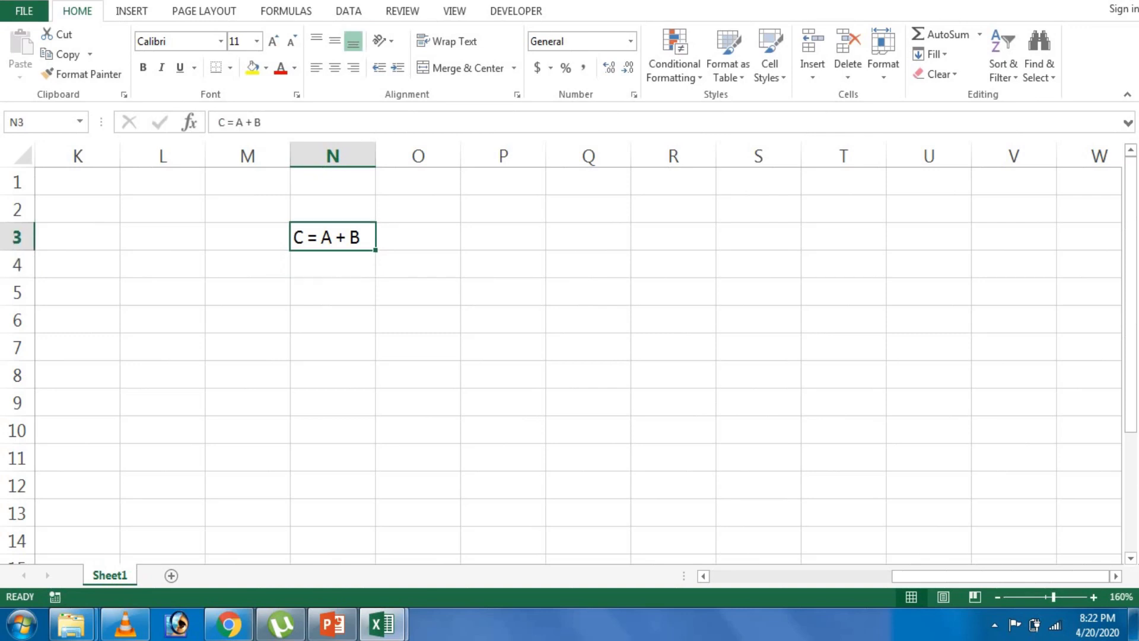
key(Right)
key(Right)
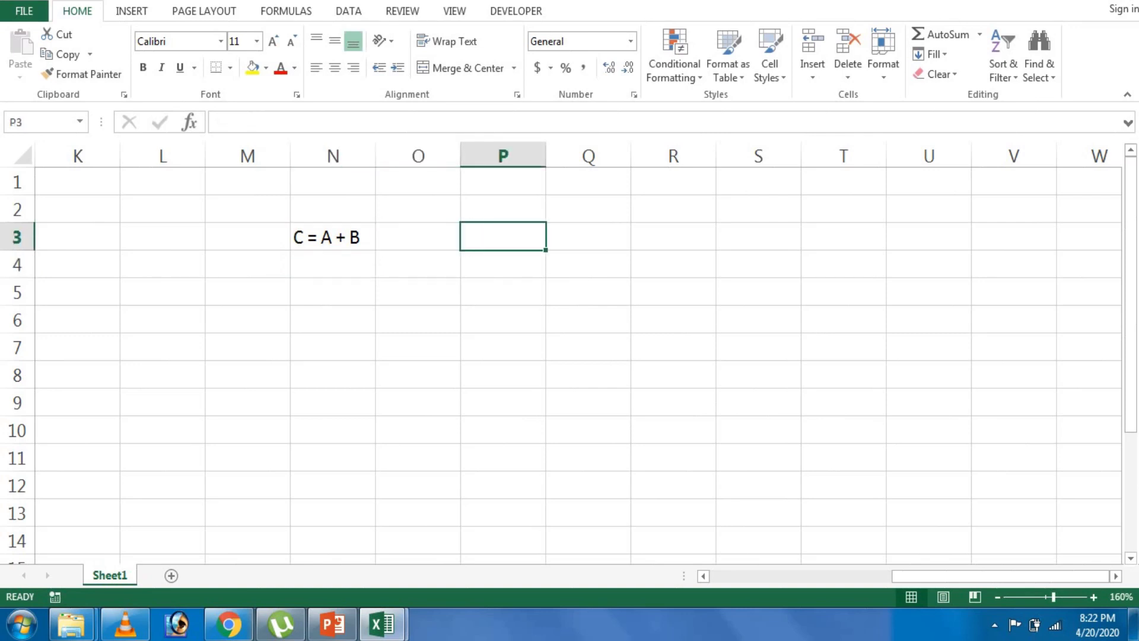
text(5+3)
key(Return)
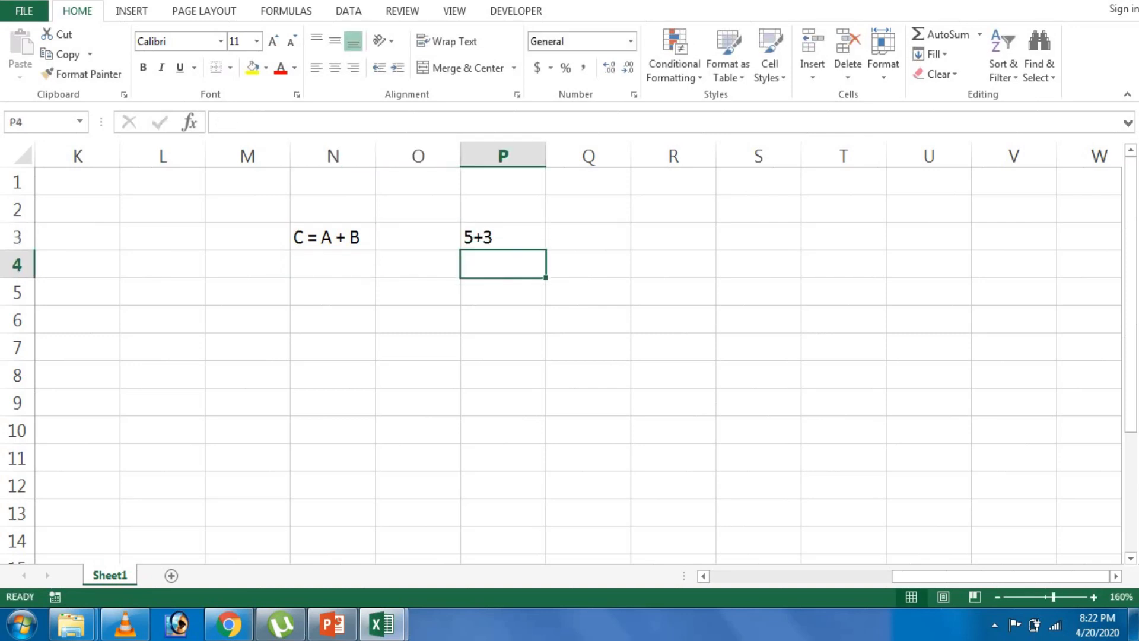
Enter the labels A, B and C down N5:N7.
key(Down)
key(Left)
key(Down)
key(Left)
key(Up)
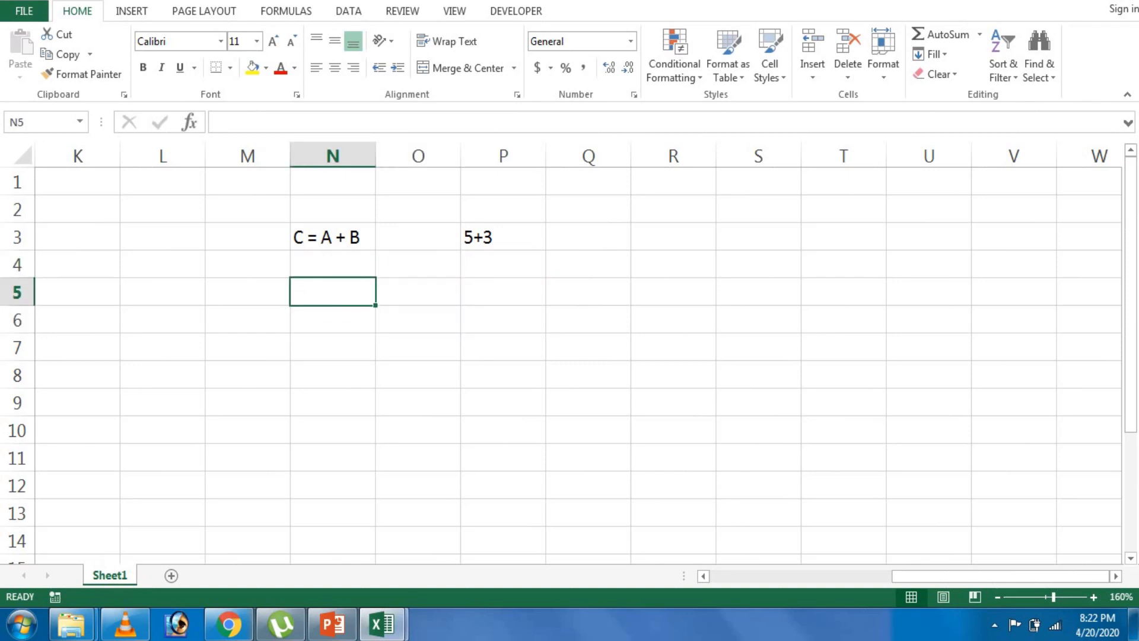
text(A)
key(Return)
text(B)
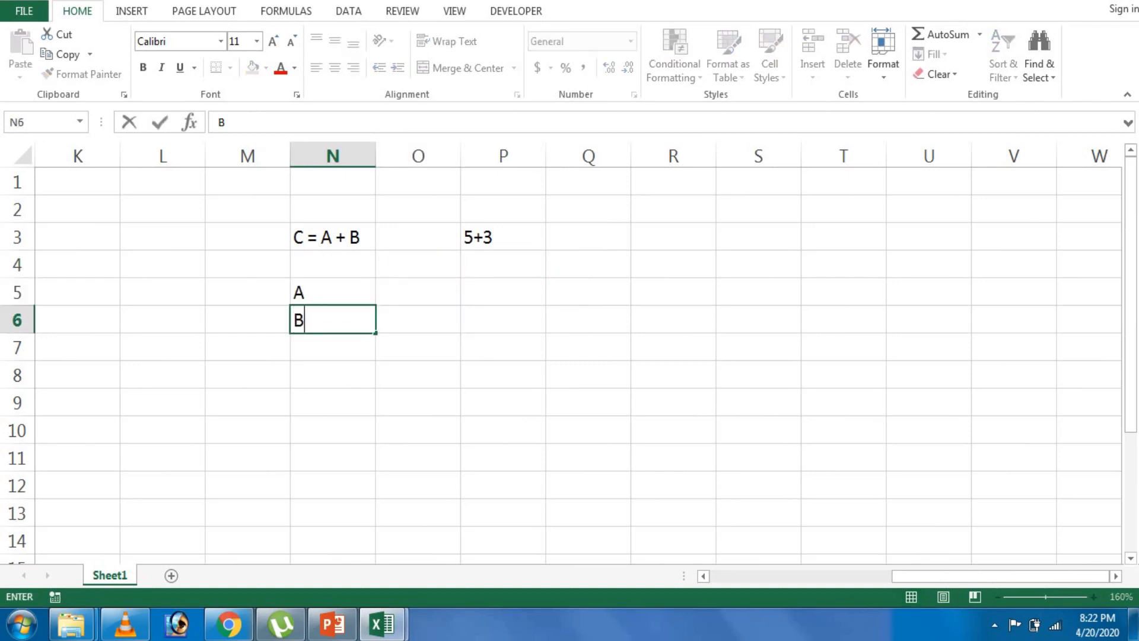
key(Return)
text(C)
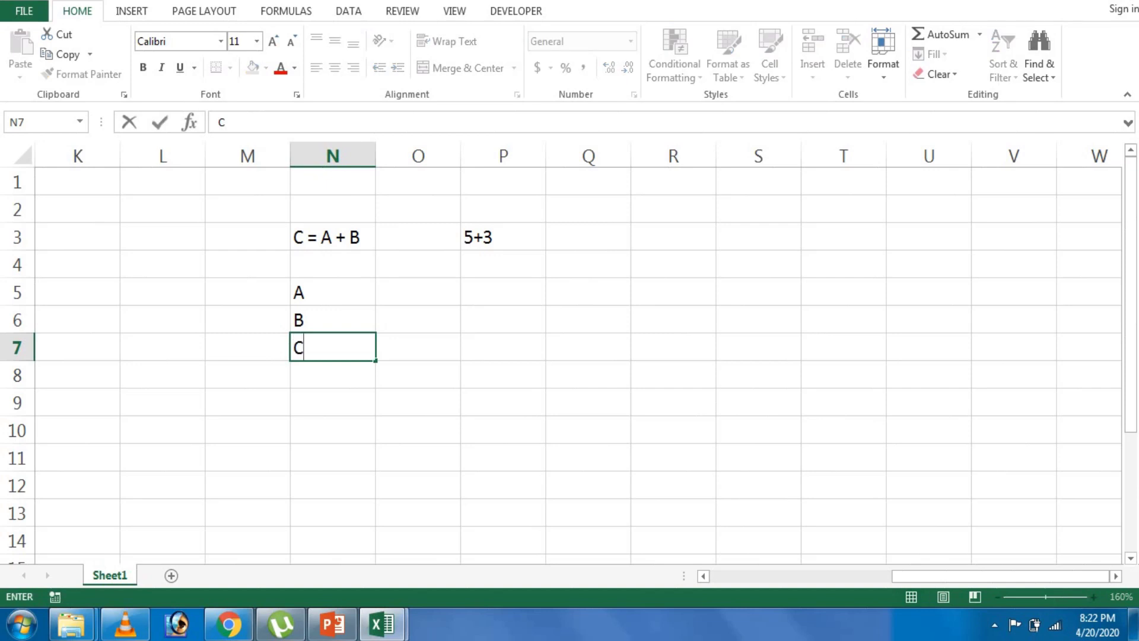
key(Return)
Enter the formula =O5+O6 in O7 to add A and B.
click(333, 348)
click(418, 347)
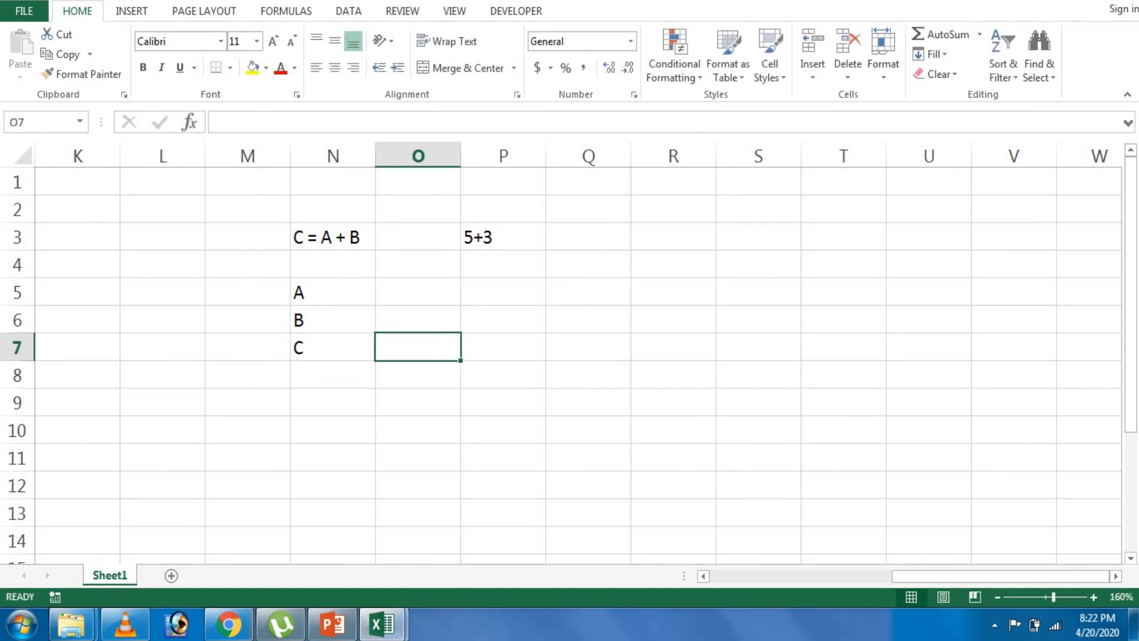
text(=)
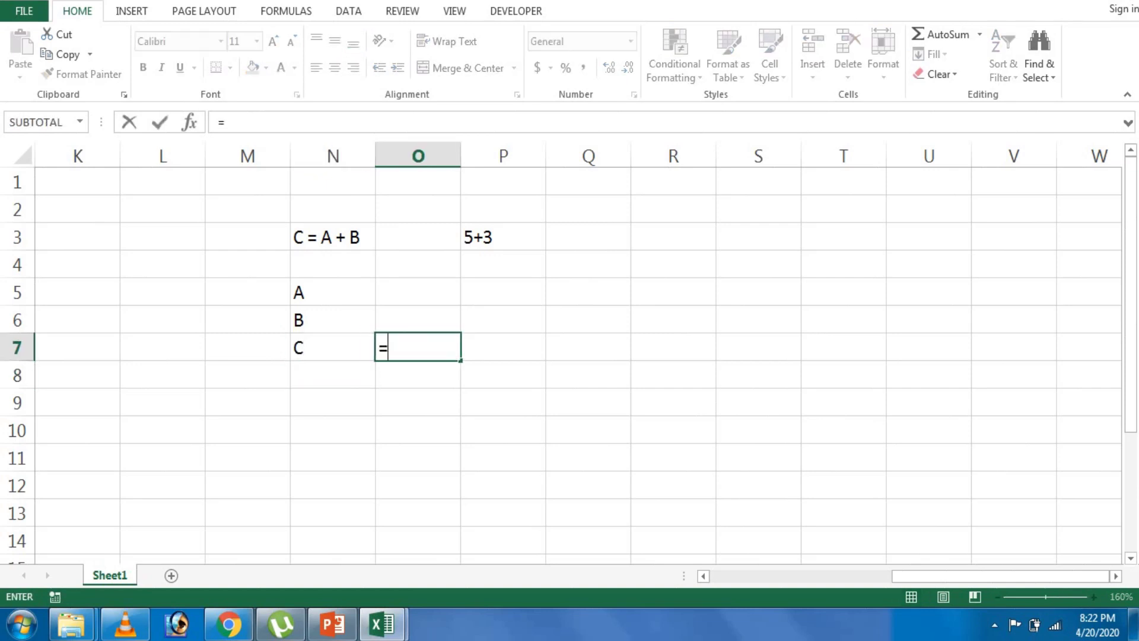
key(Up)
key(Up)
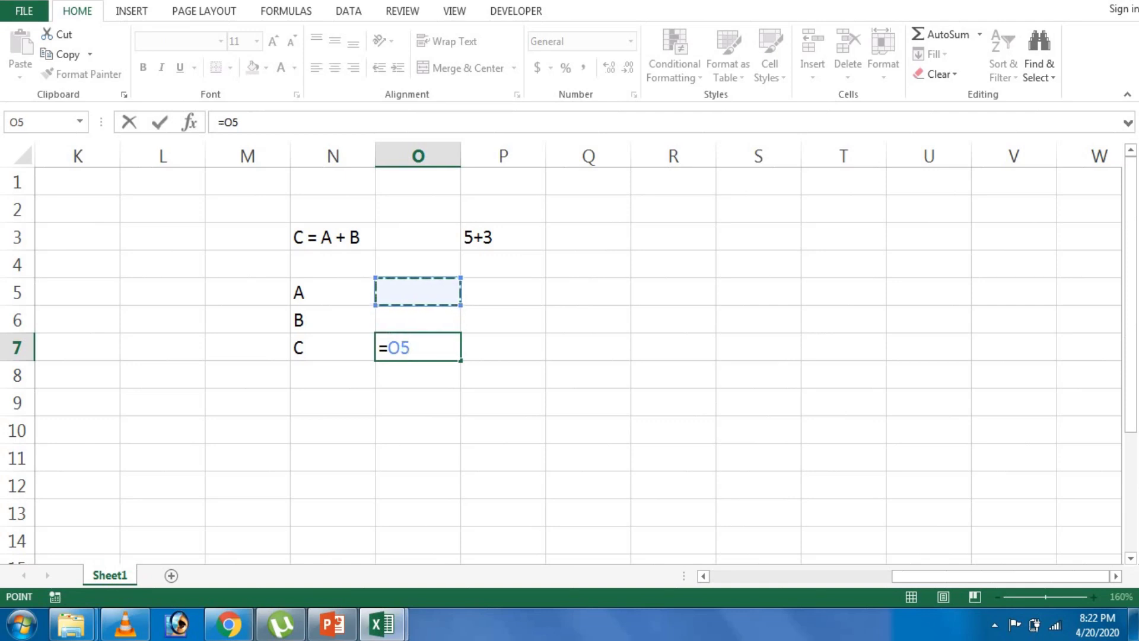
text(+)
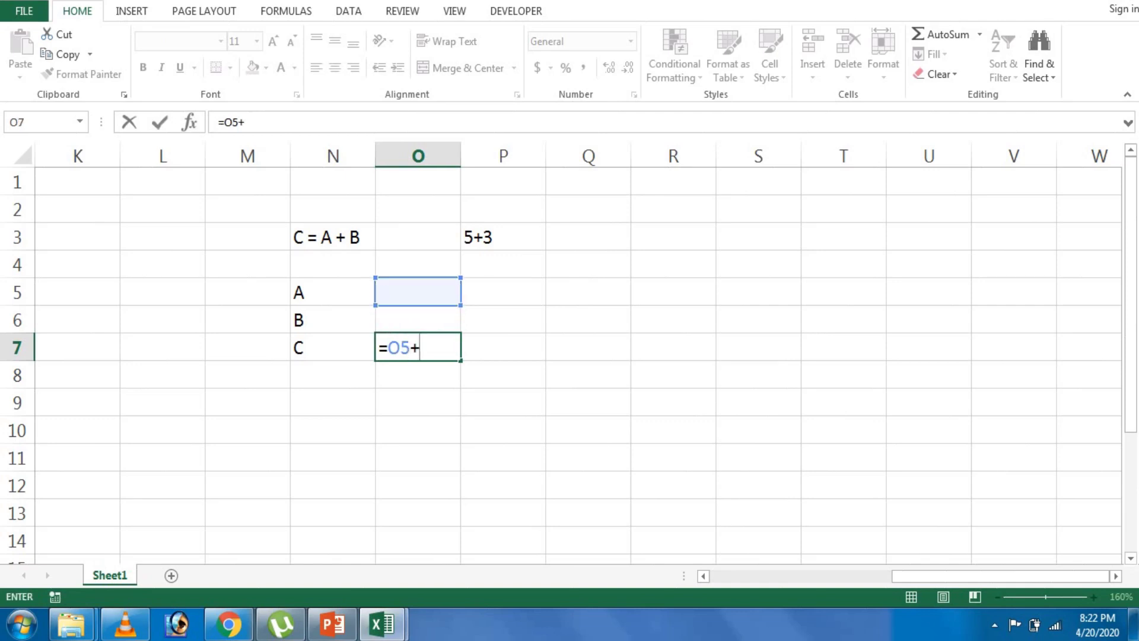
key(Up)
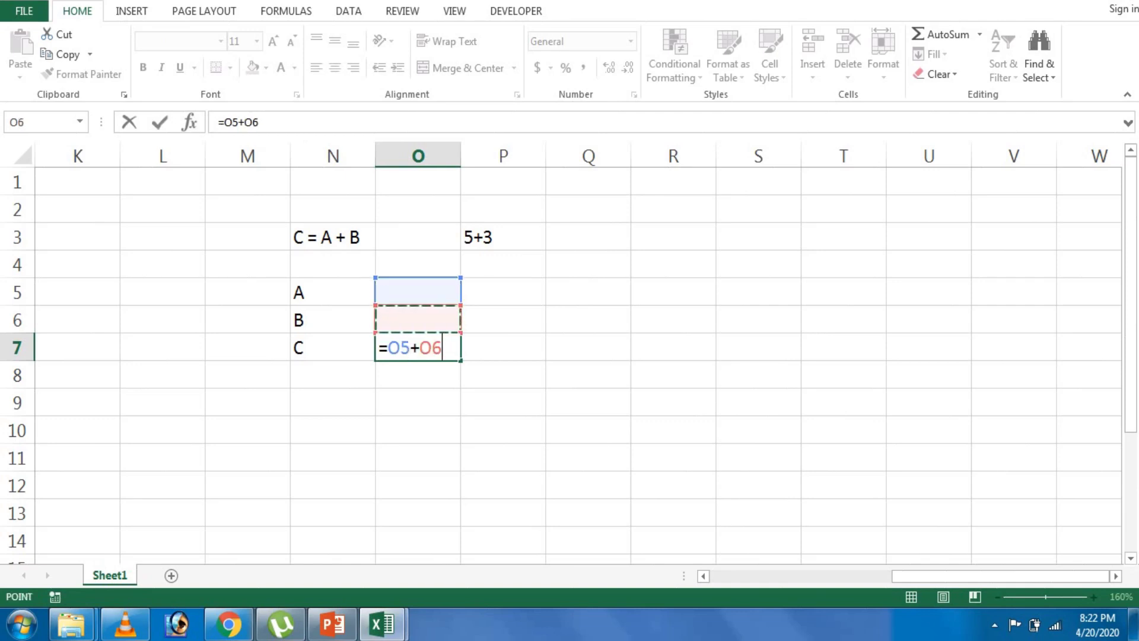
key(Return)
key(Up)
key(Up)
key(Up)
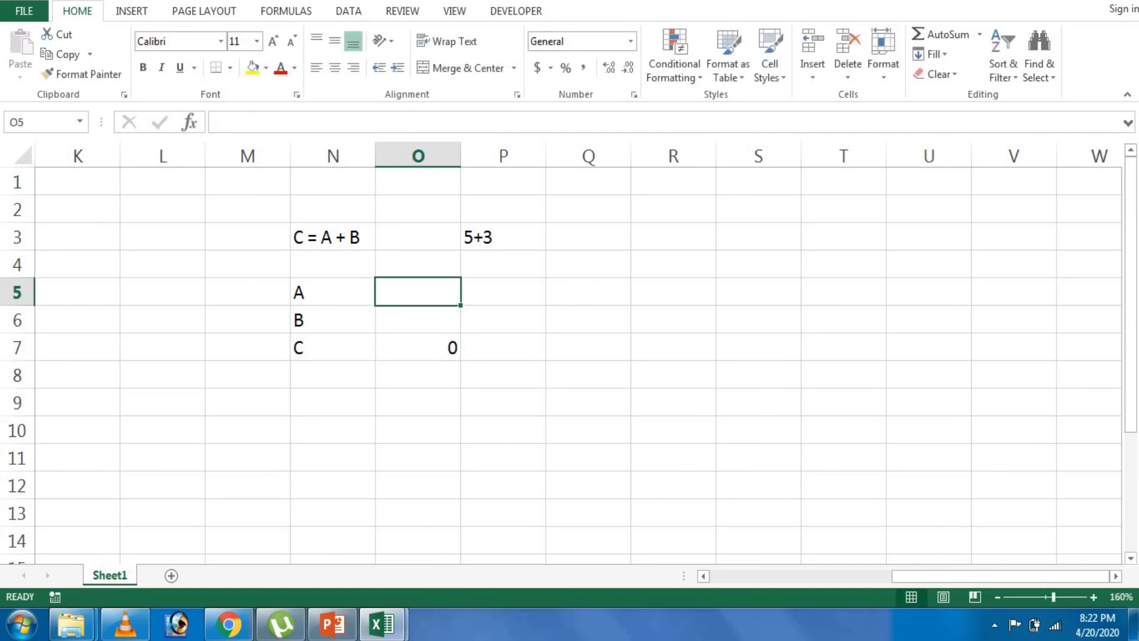
Enter 5 as A and 3 as B so C shows 8.
text(5)
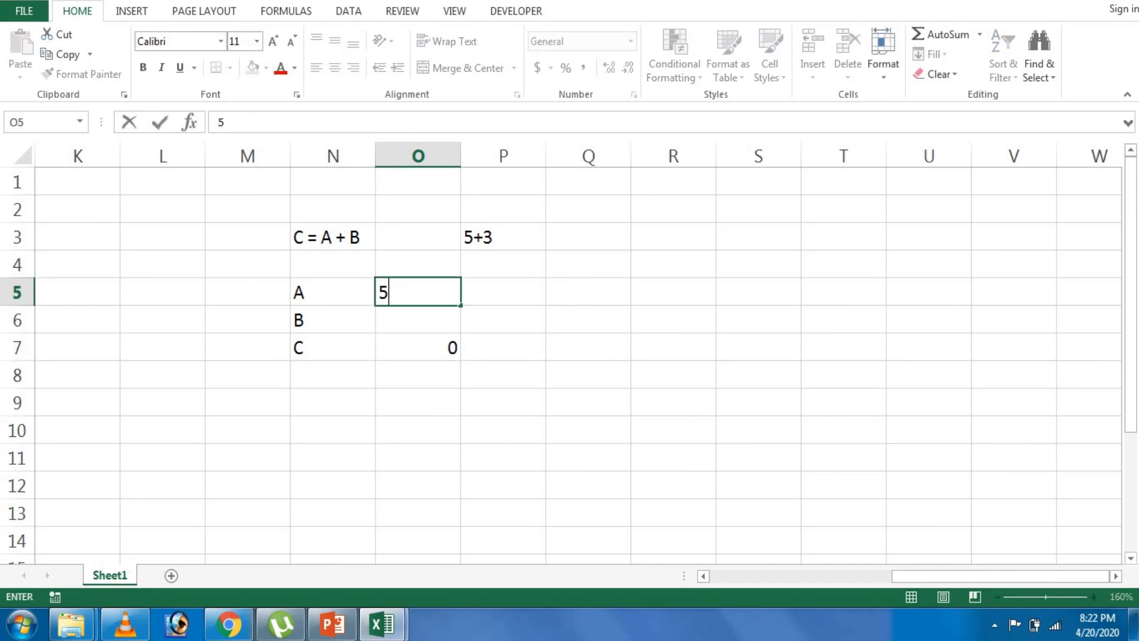
key(Return)
text(3)
key(Return)
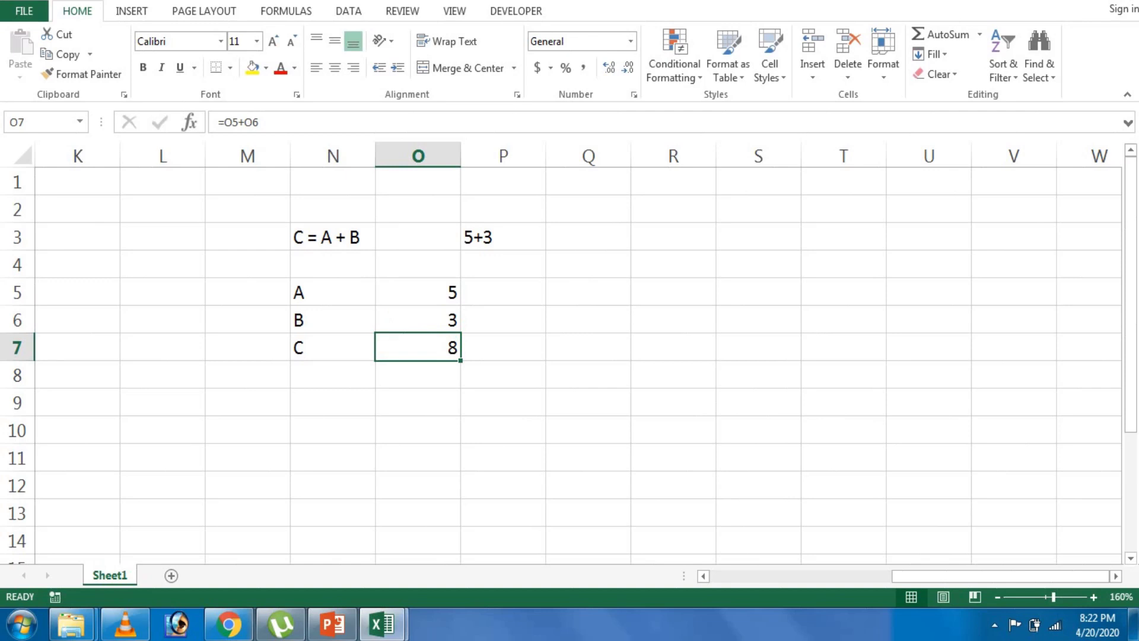
key(Up)
key(Up)
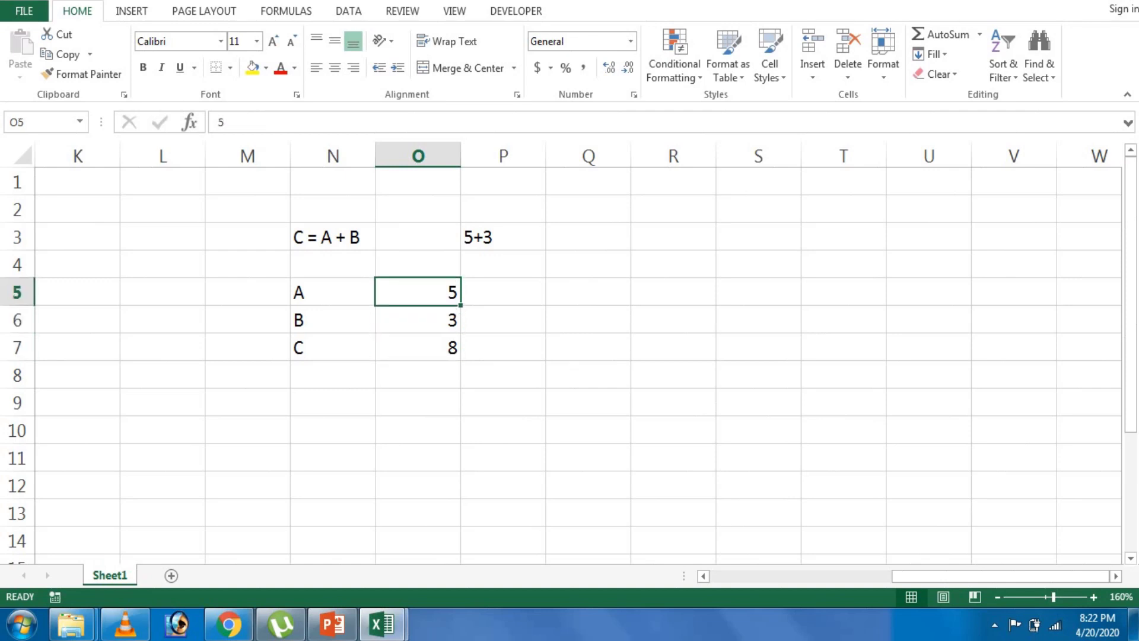
Change A and B to 5 and 5, then to 1 and 1, so C shows 10, then 2.
text(5)
key(Return)
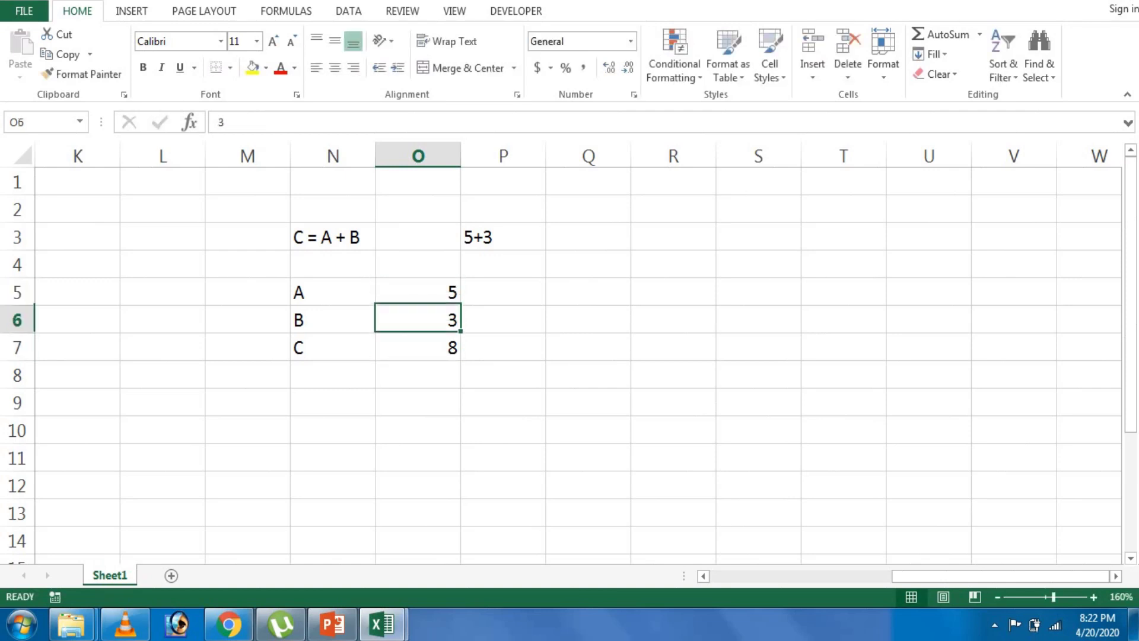
text(5)
key(Return)
key(Up)
key(Up)
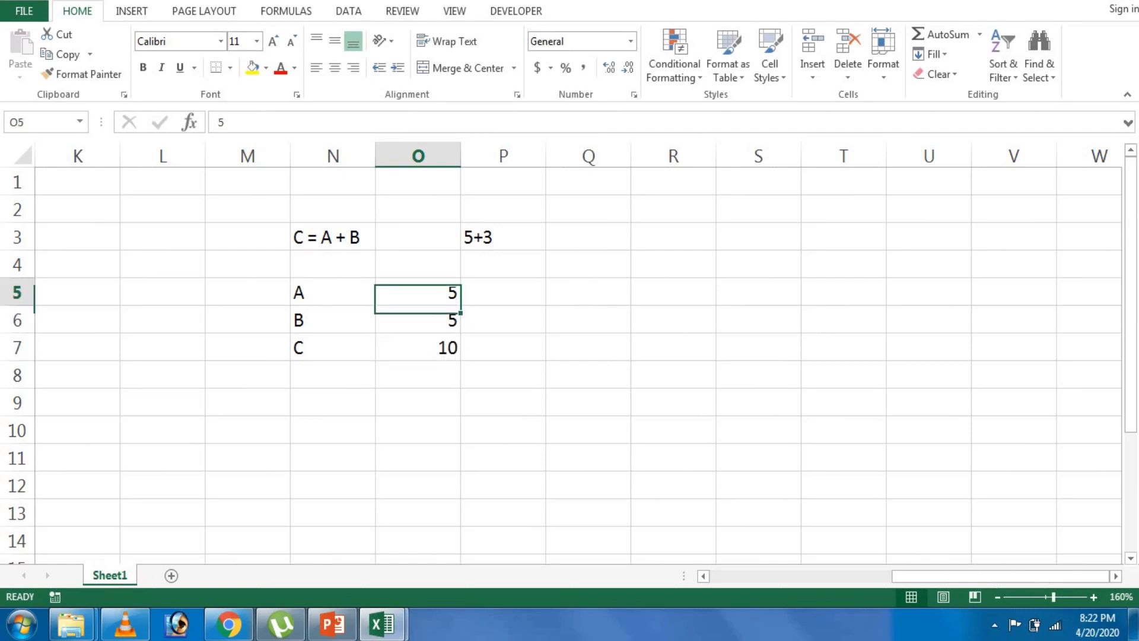
text(1)
key(Return)
text(1)
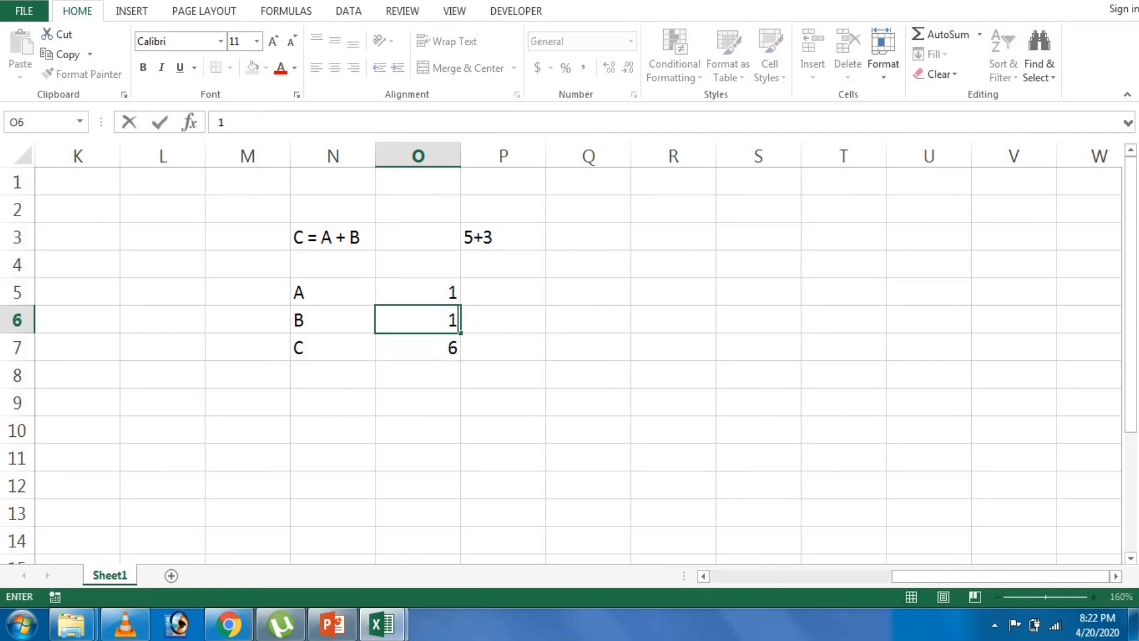
key(Return)
key(Up)
Set A to 6 and B to 2 so C shows 8.
click(418, 292)
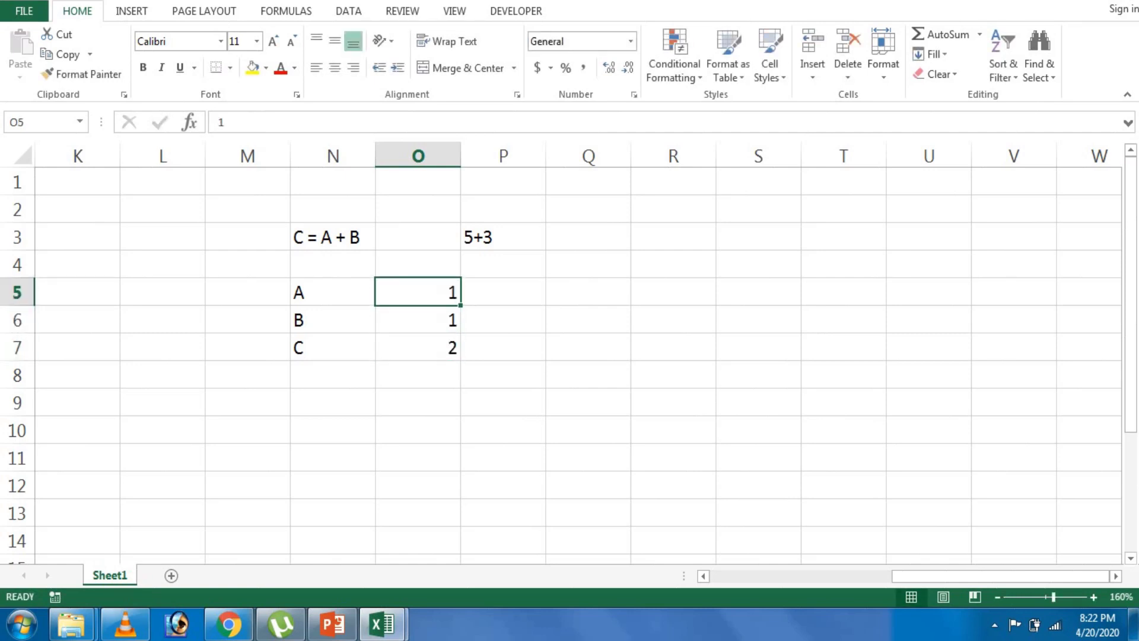
text(6)
key(Return)
text(2)
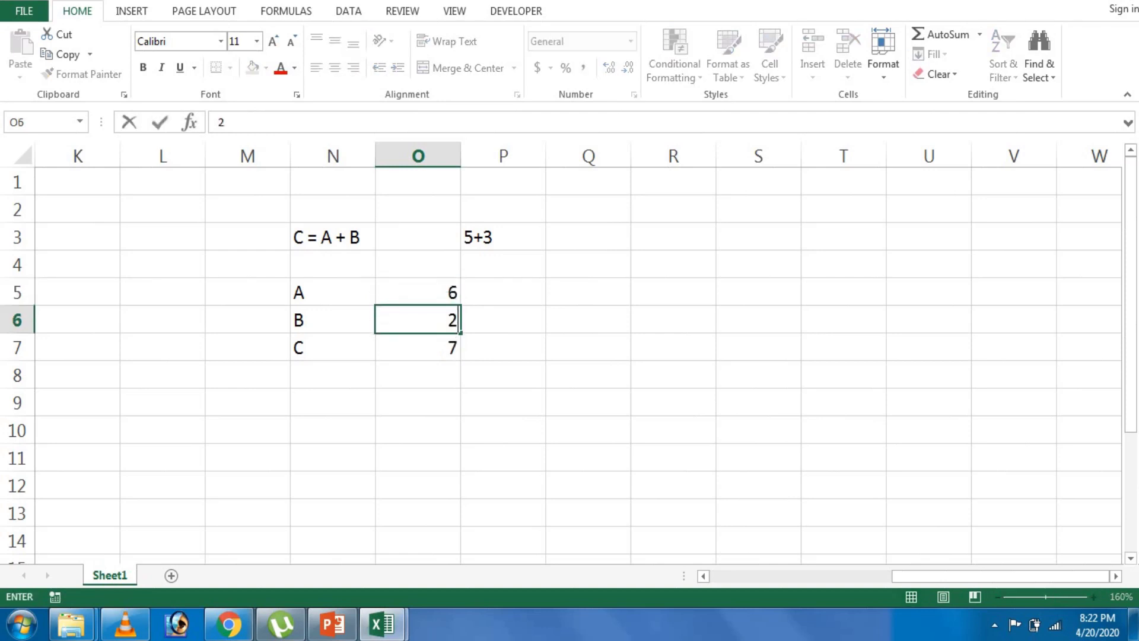
key(Return)
key(Up)
key(Up)
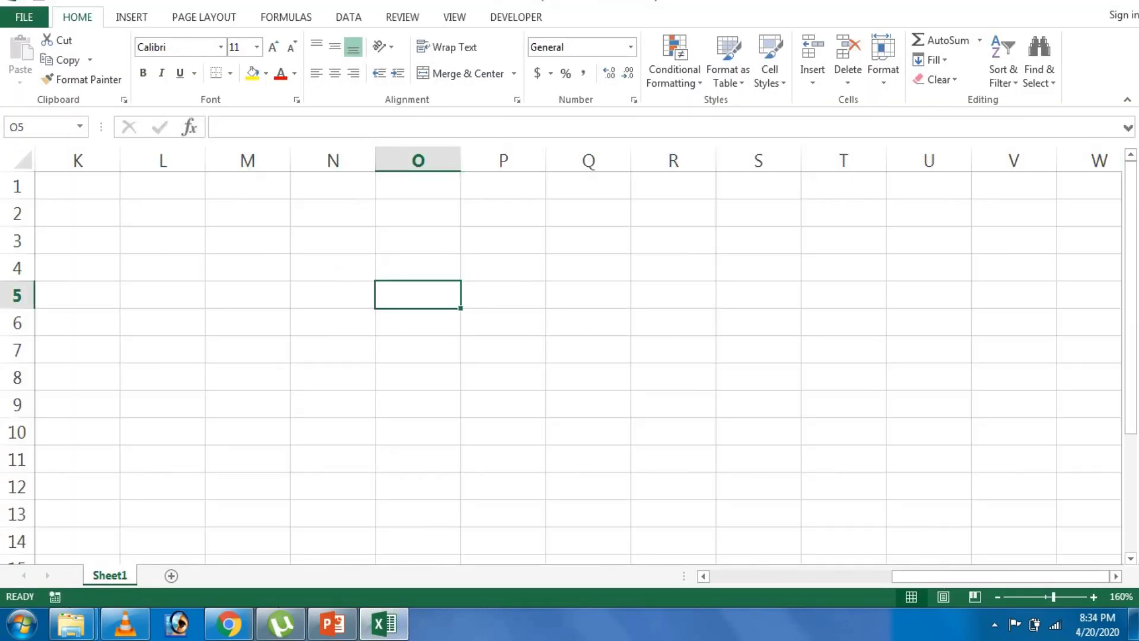
Type the label A-B and enter 71-10 as plain text in Q6.
text(A)
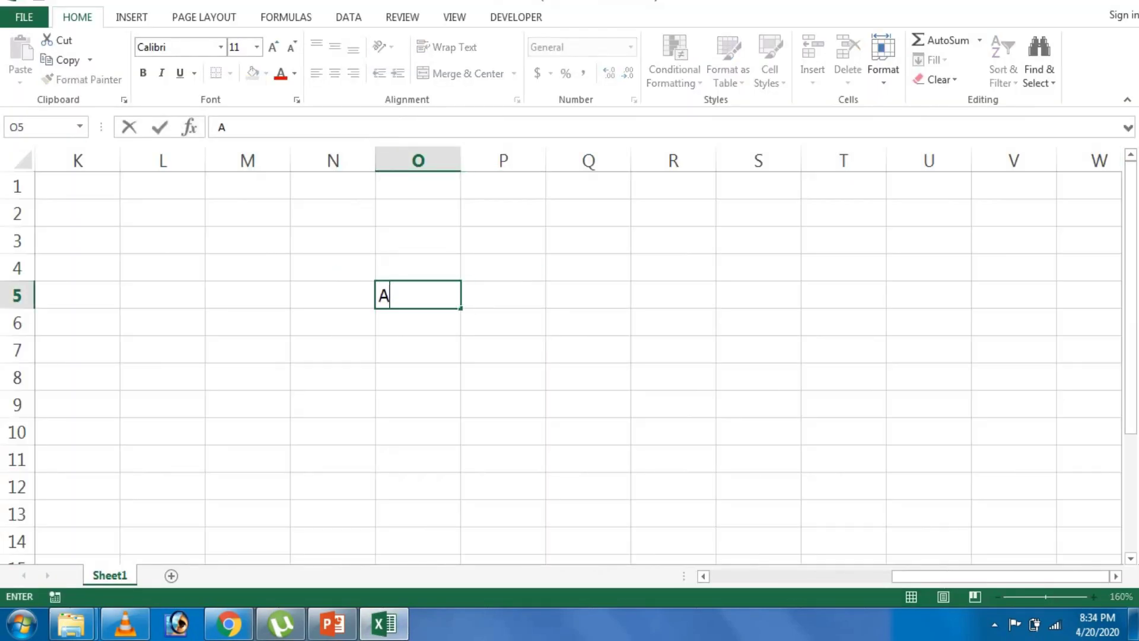
text(-B)
click(588, 322)
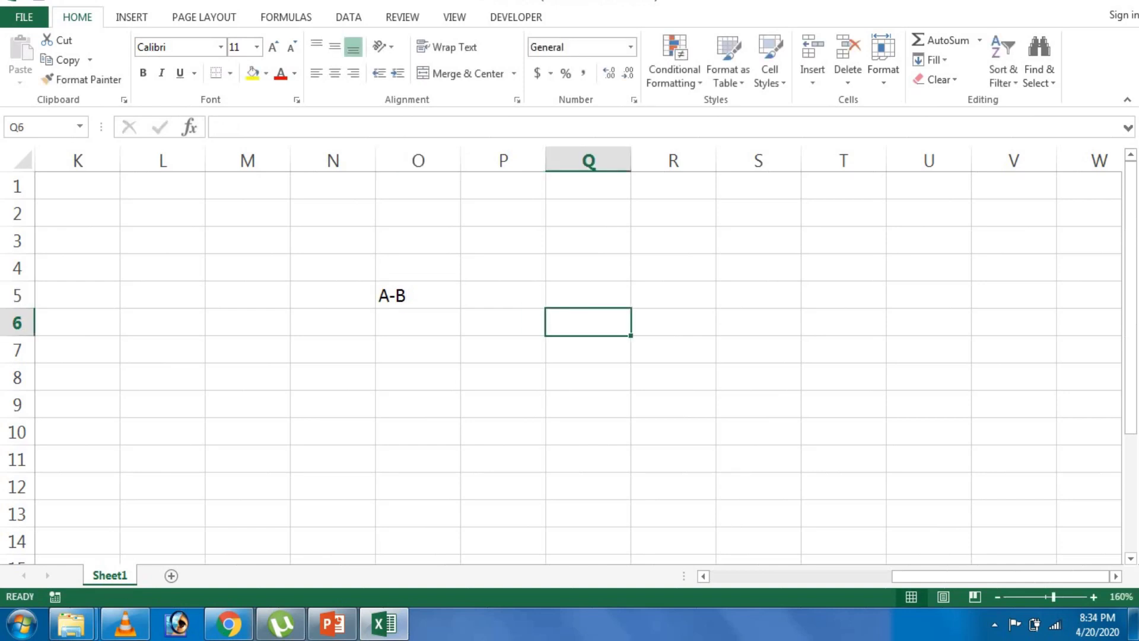
text(7)
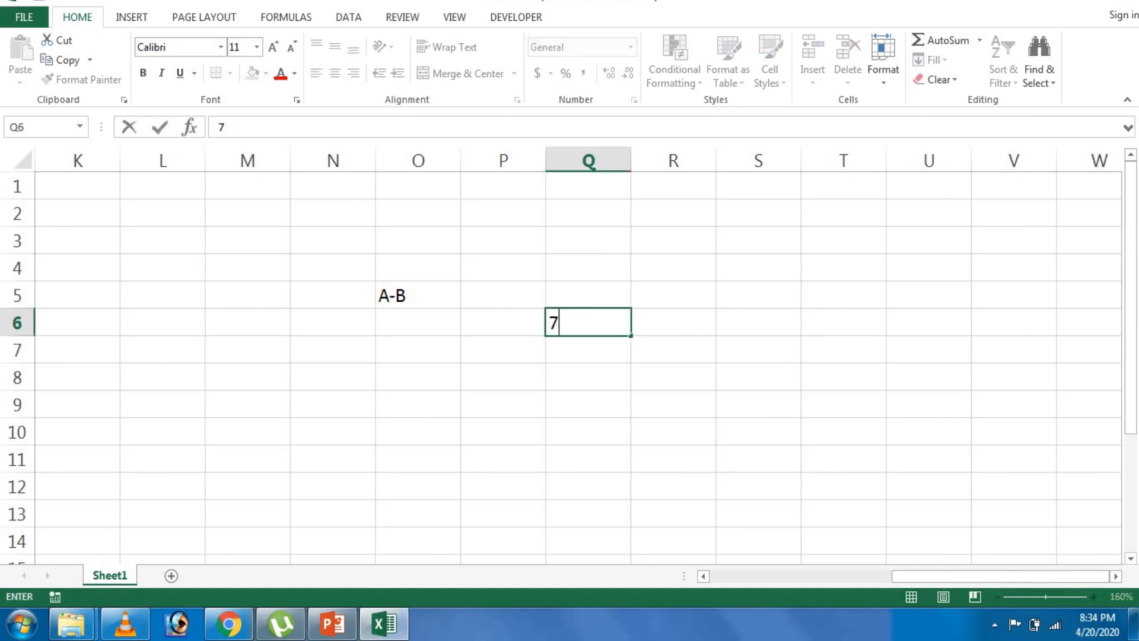
text(1)
text(-)
text(10)
key(Return)
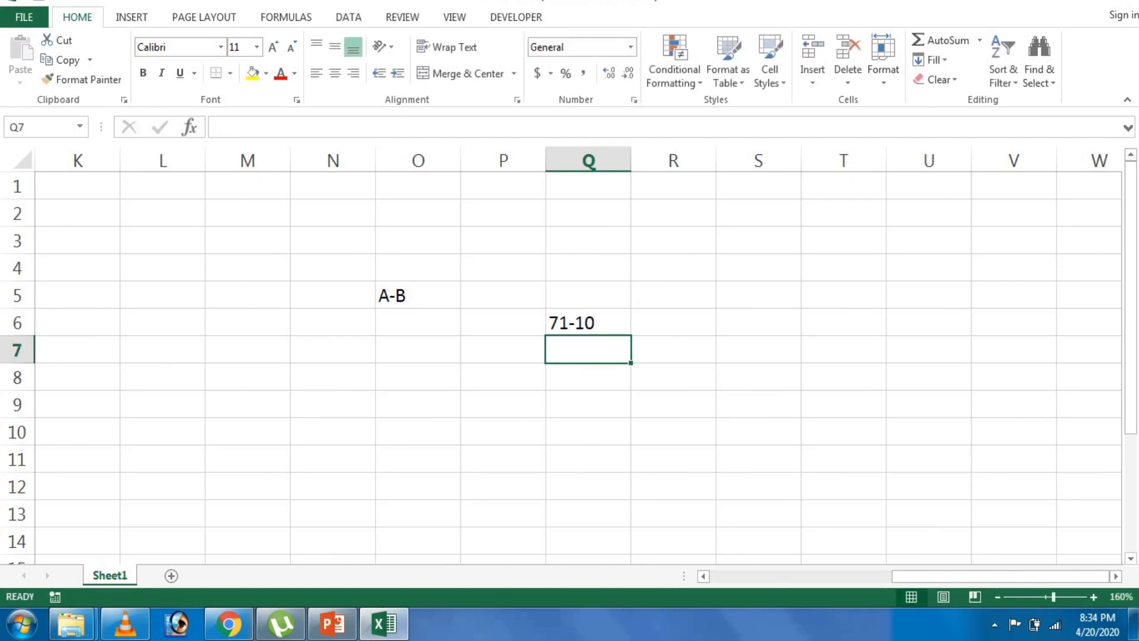
Enter =71-10 in P9 to calculate 61, then type the heading C=A-B on the cleared sheet.
click(502, 404)
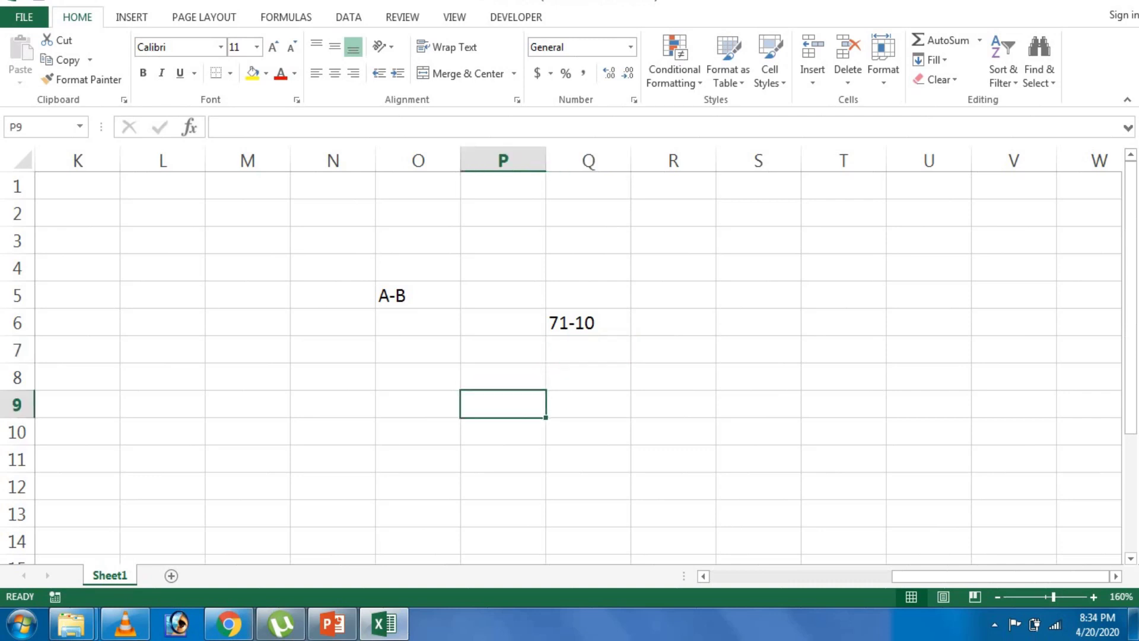
text(=)
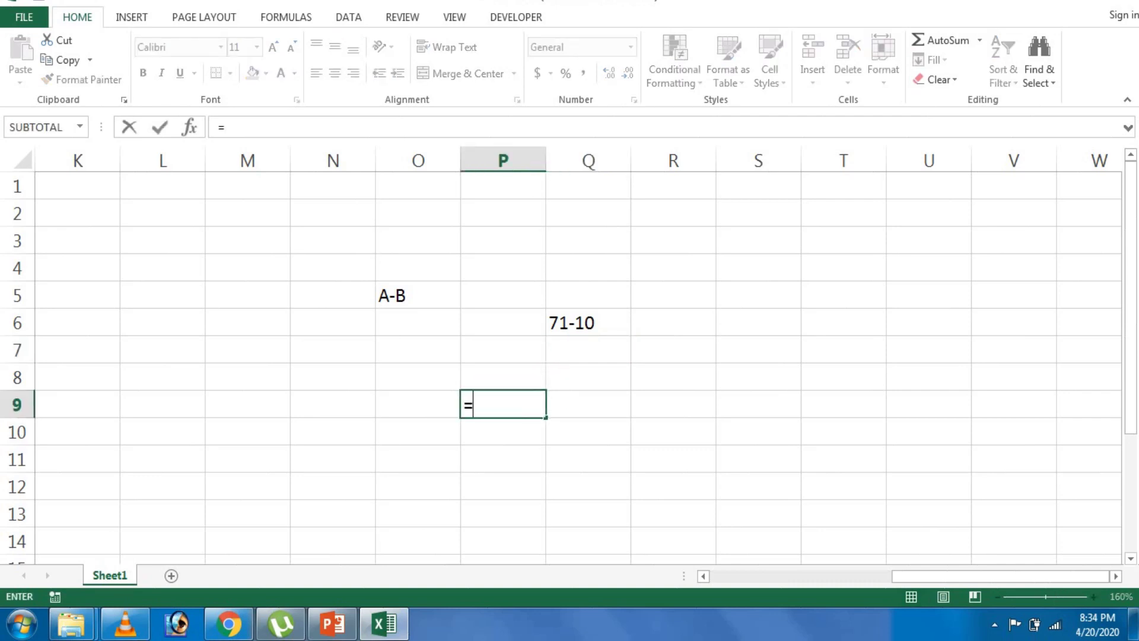
text(71)
text(-10)
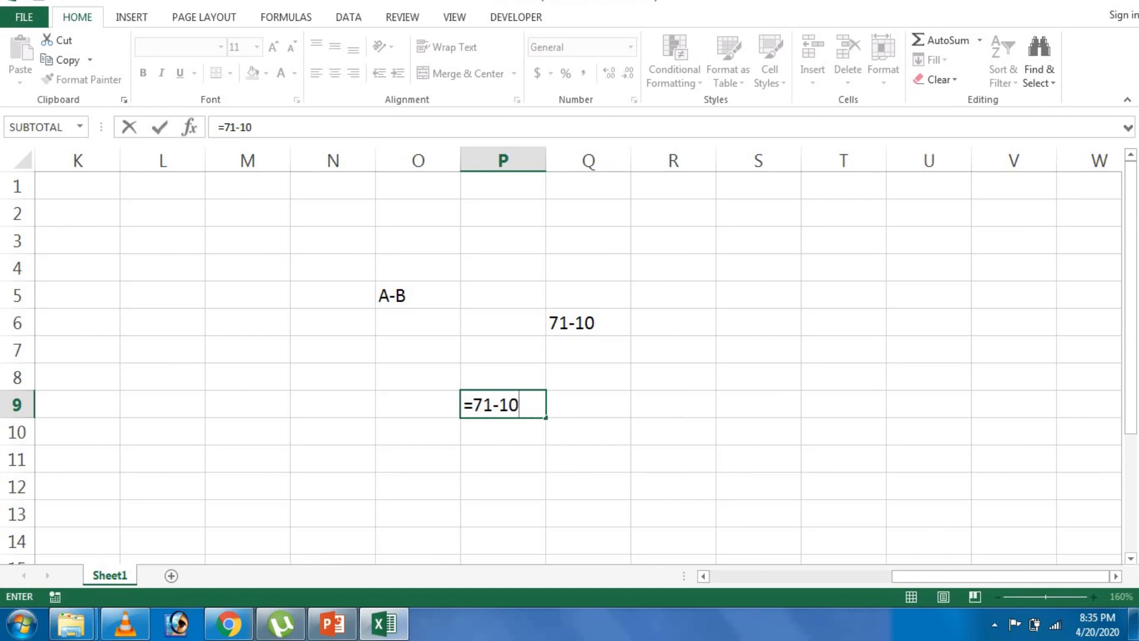
key(Return)
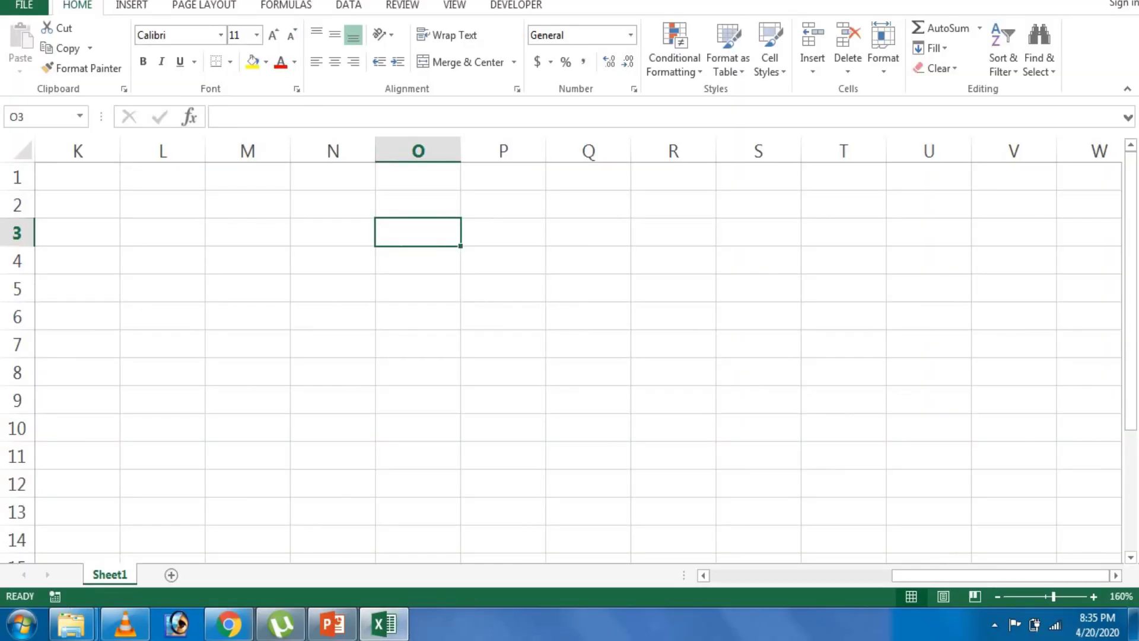
text(C=)
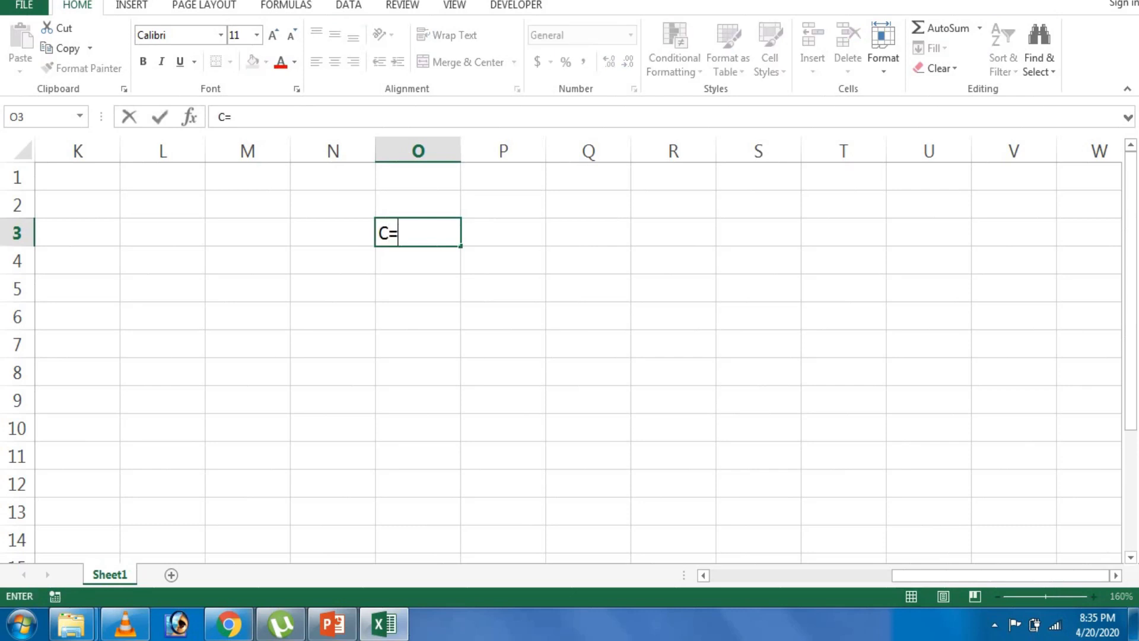
text(A-B)
Enter the labels A, B and C down O6:O8.
click(417, 315)
text(A)
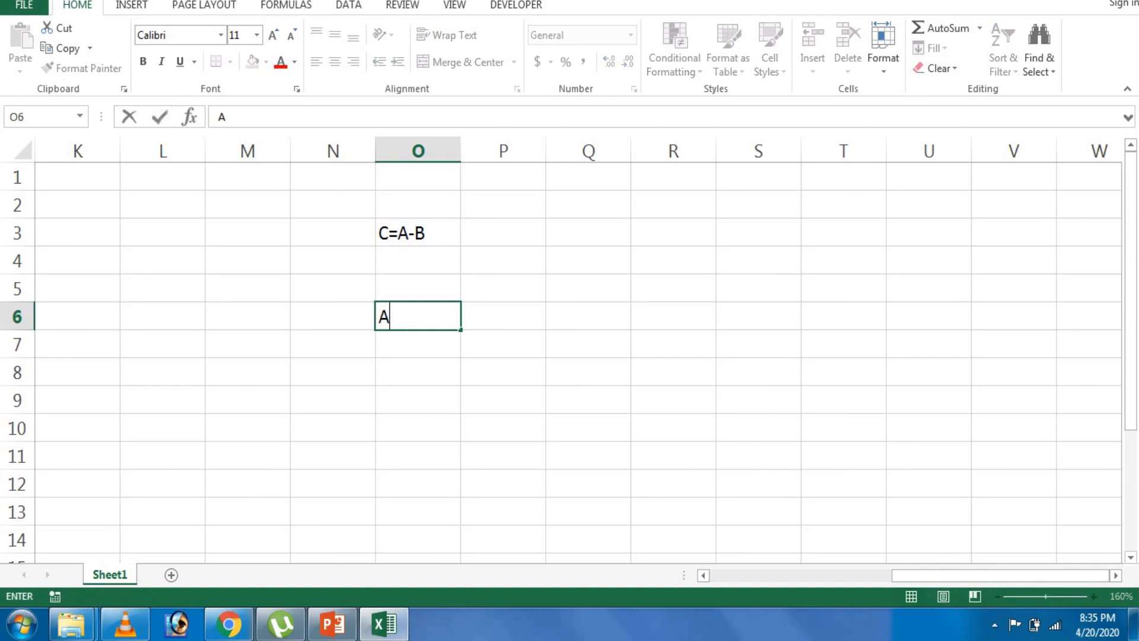
key(Return)
text(B)
key(Return)
text(C)
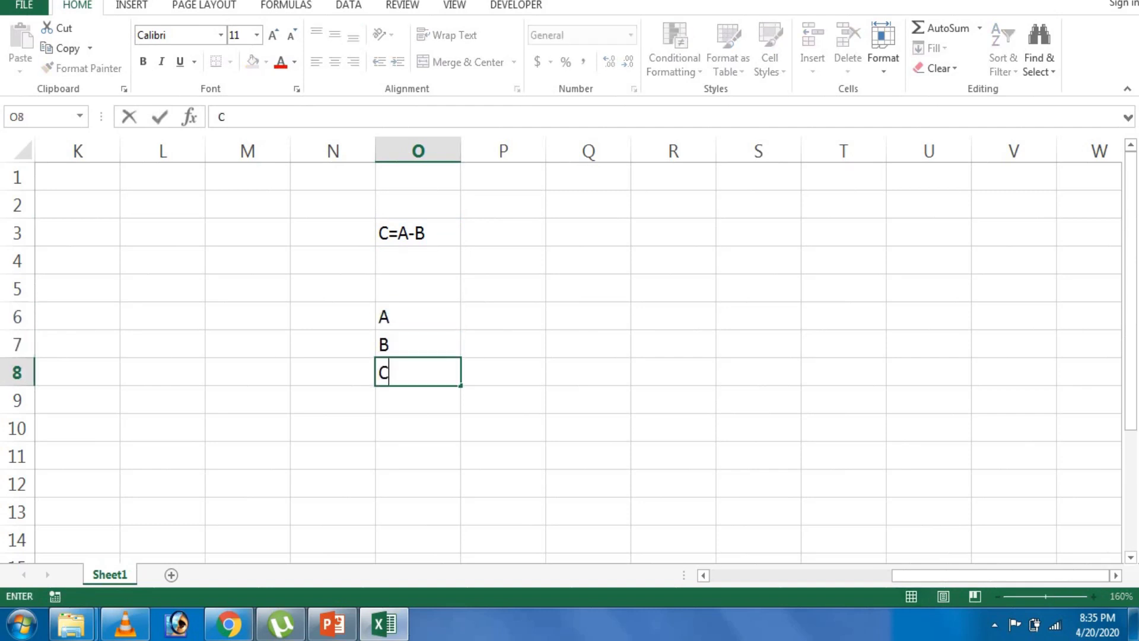
key(Return)
Enter the formula =P6-P7 in P8 to subtract B from A.
click(503, 371)
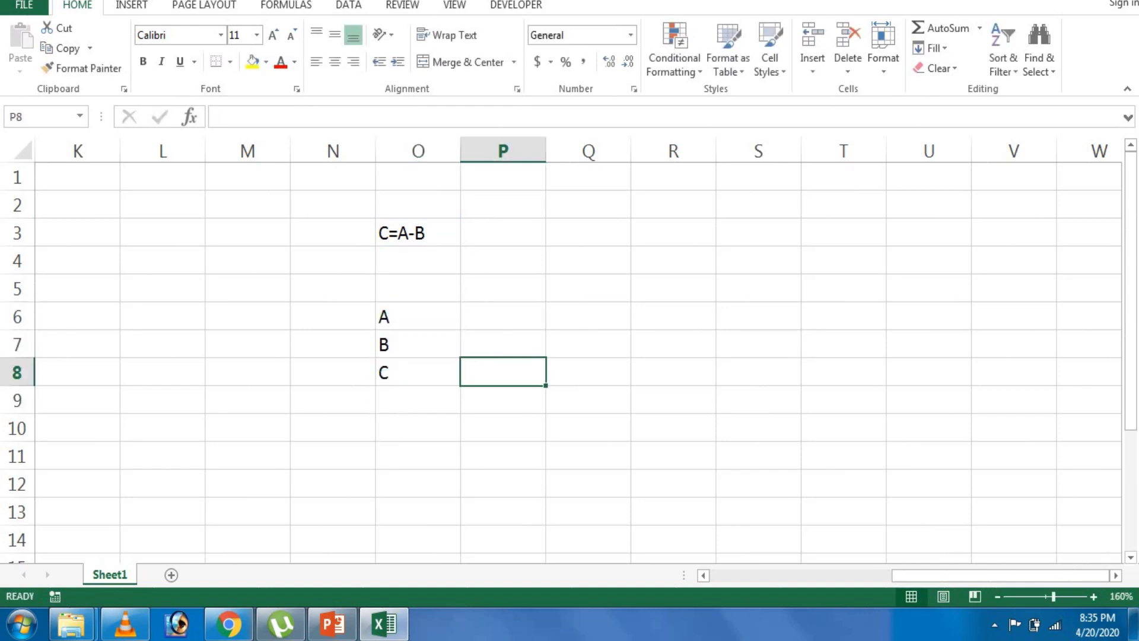
text(=)
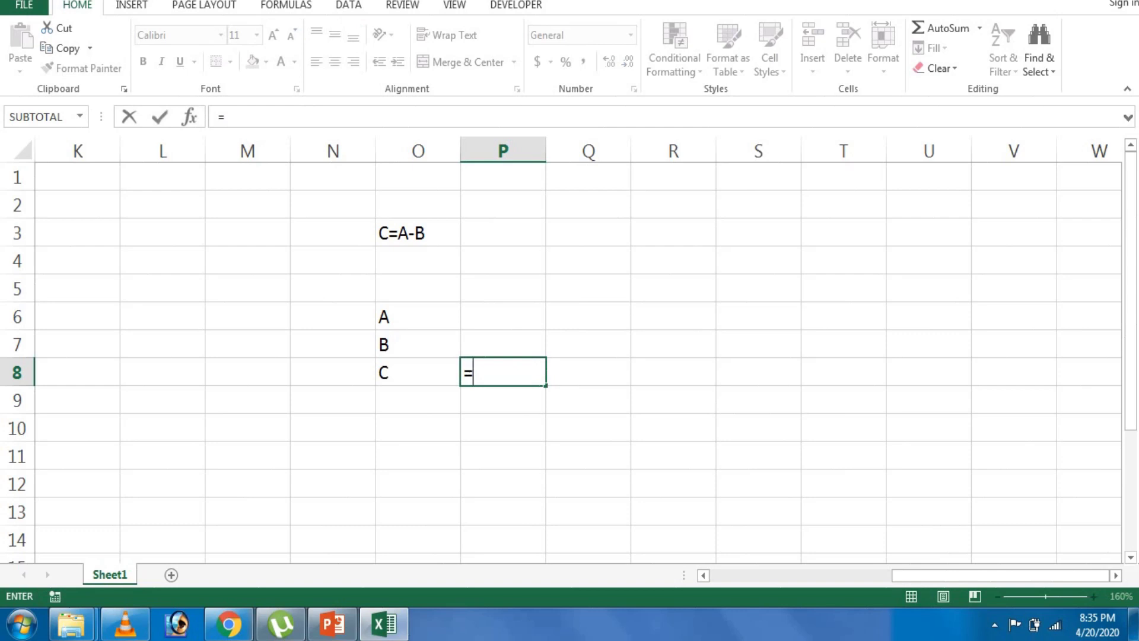
click(503, 316)
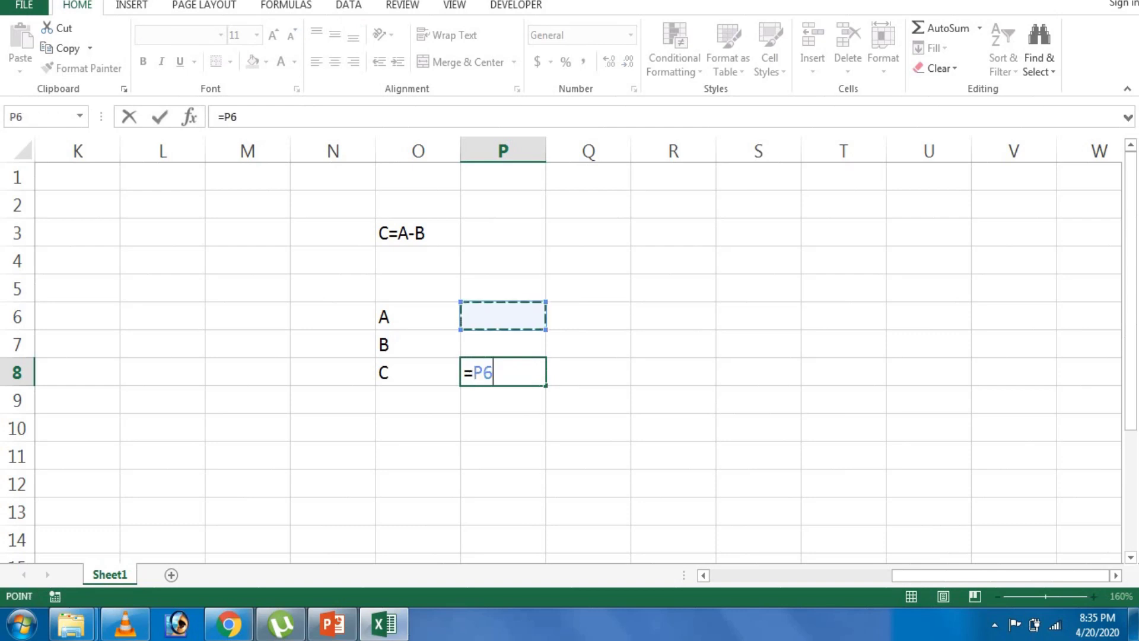
text(-)
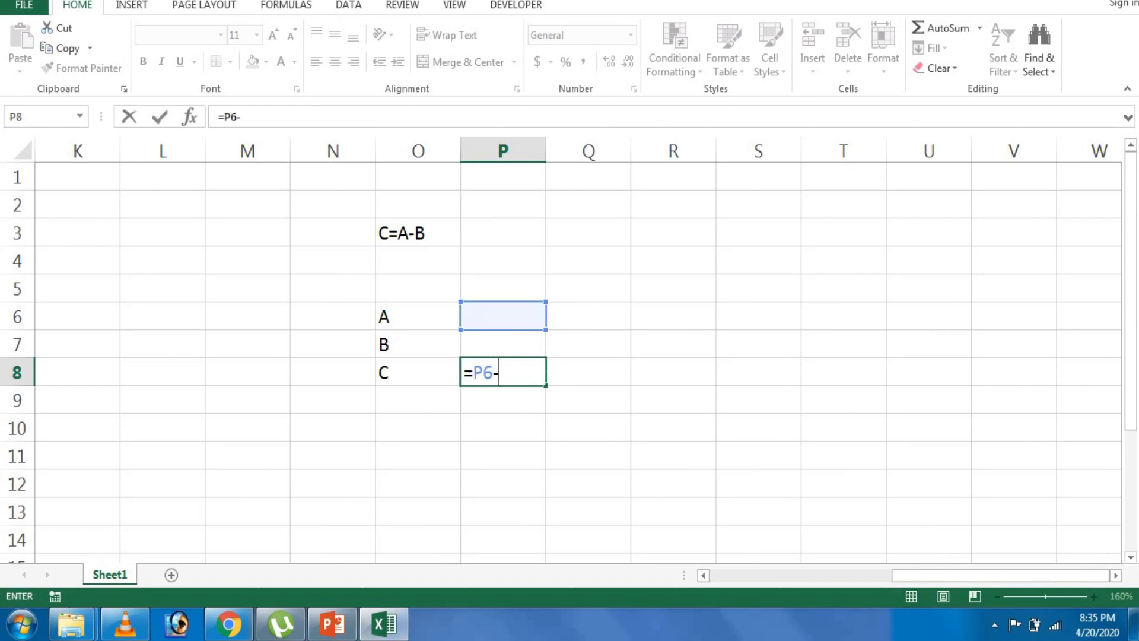
click(503, 344)
key(Return)
click(504, 344)
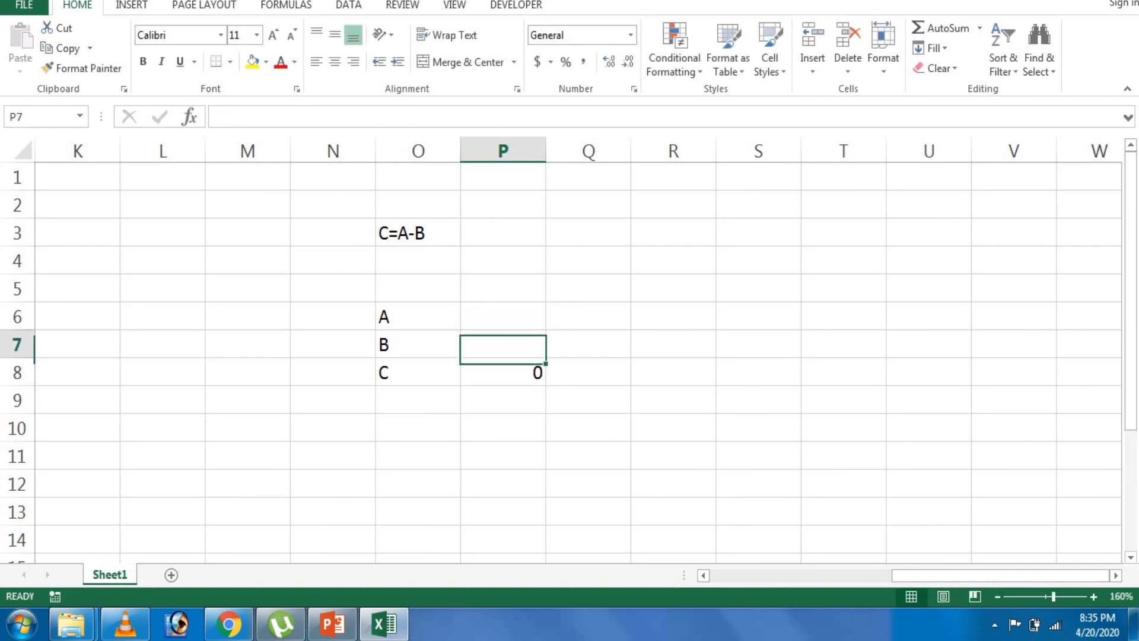
click(503, 315)
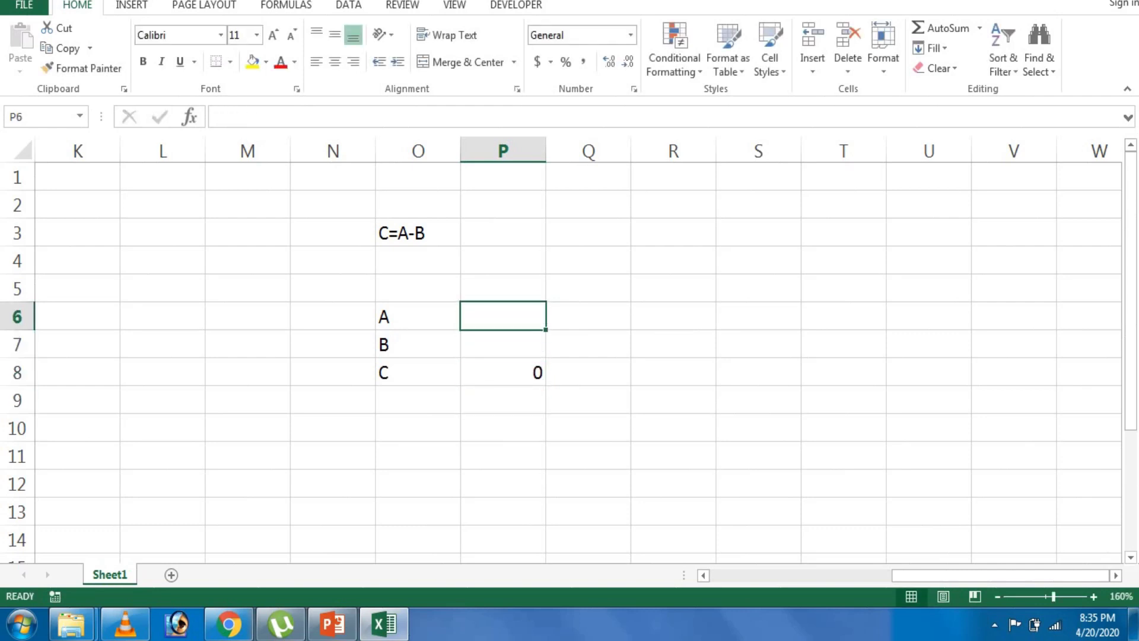
Enter 70 as A and 15 as B in P6 and P7.
text(70)
key(Return)
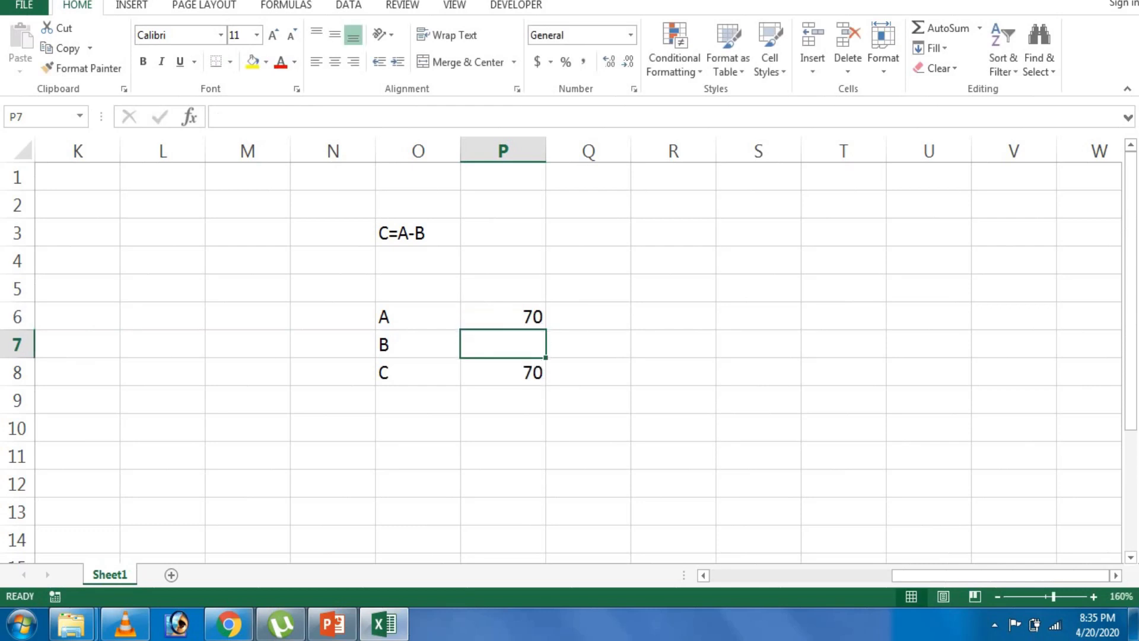
text(15)
key(Return)
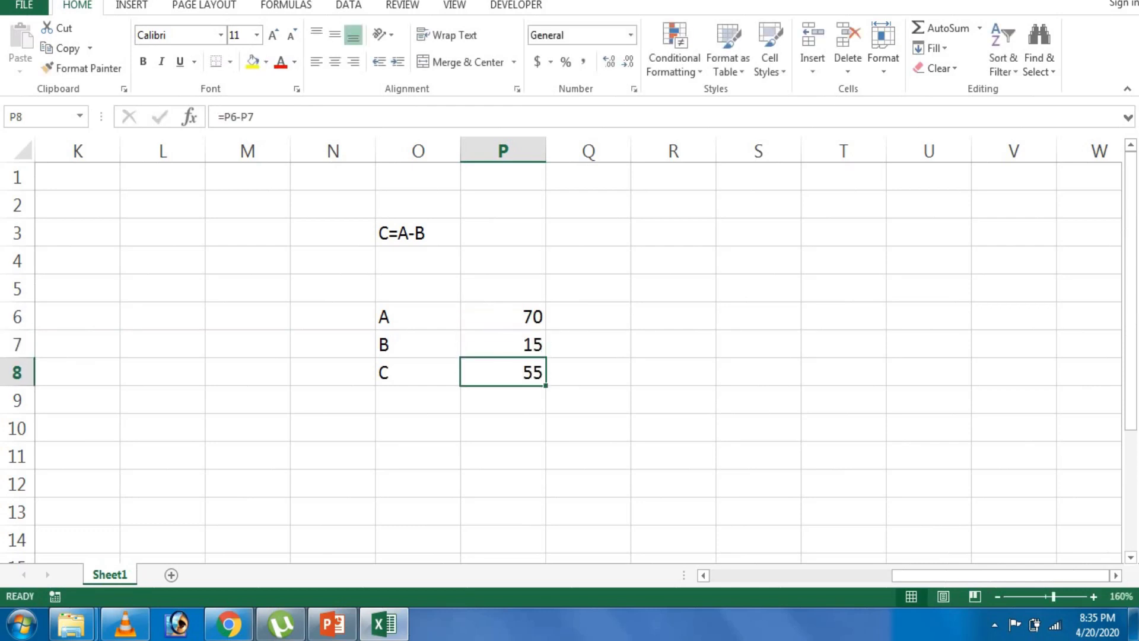
click(503, 344)
click(503, 316)
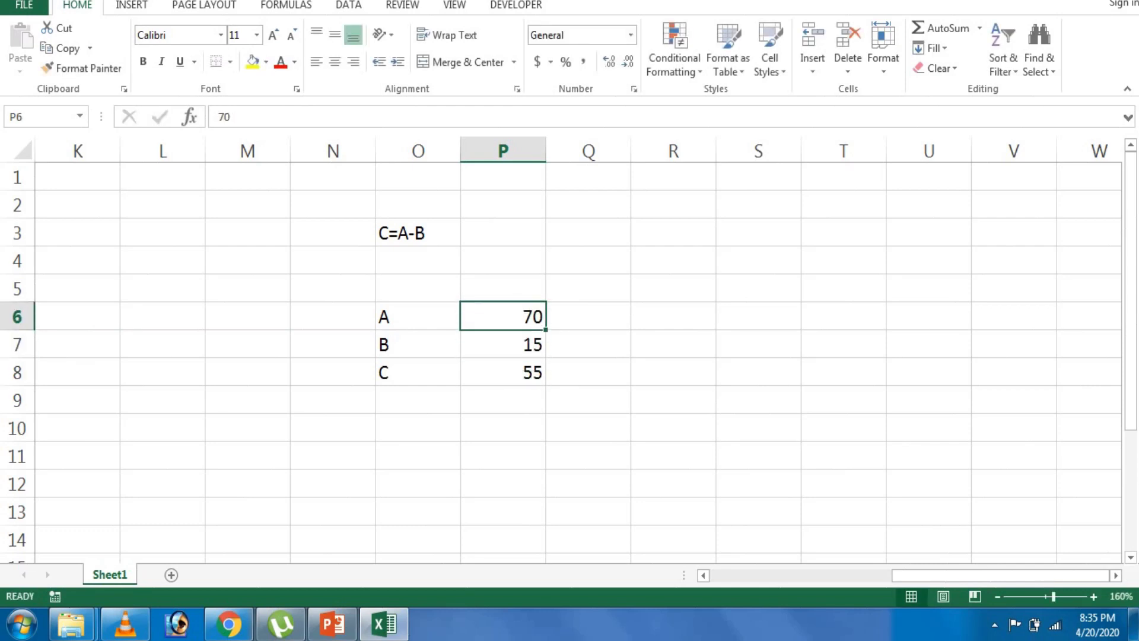
Change A to 65 and B to 10, and put a minus sign in Q7.
text(65)
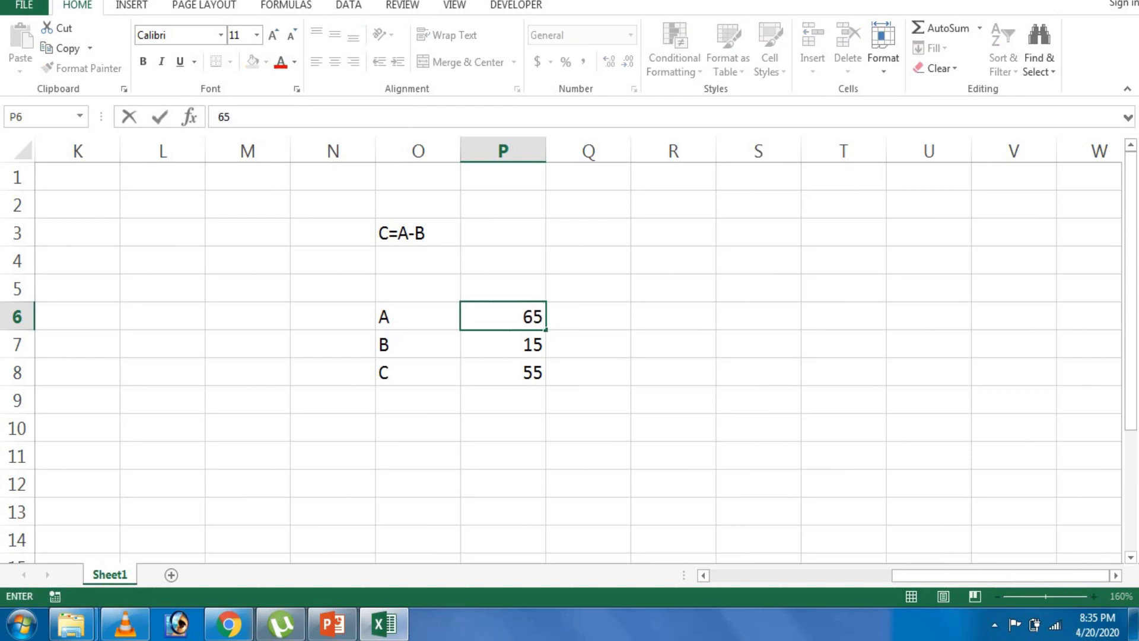
key(Return)
text(10)
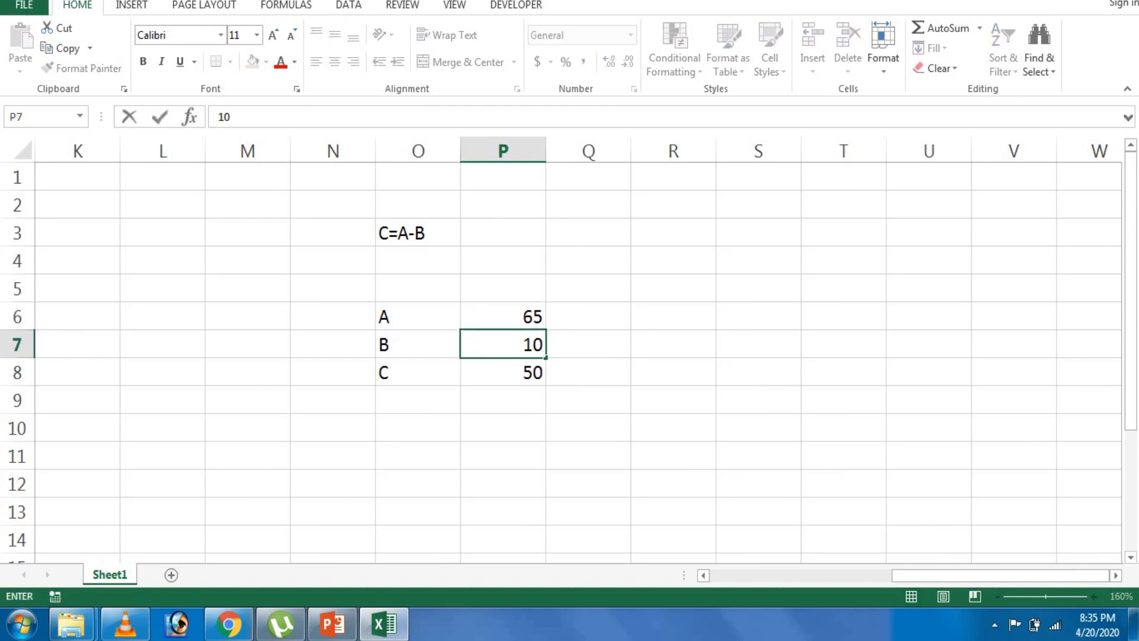
key(Return)
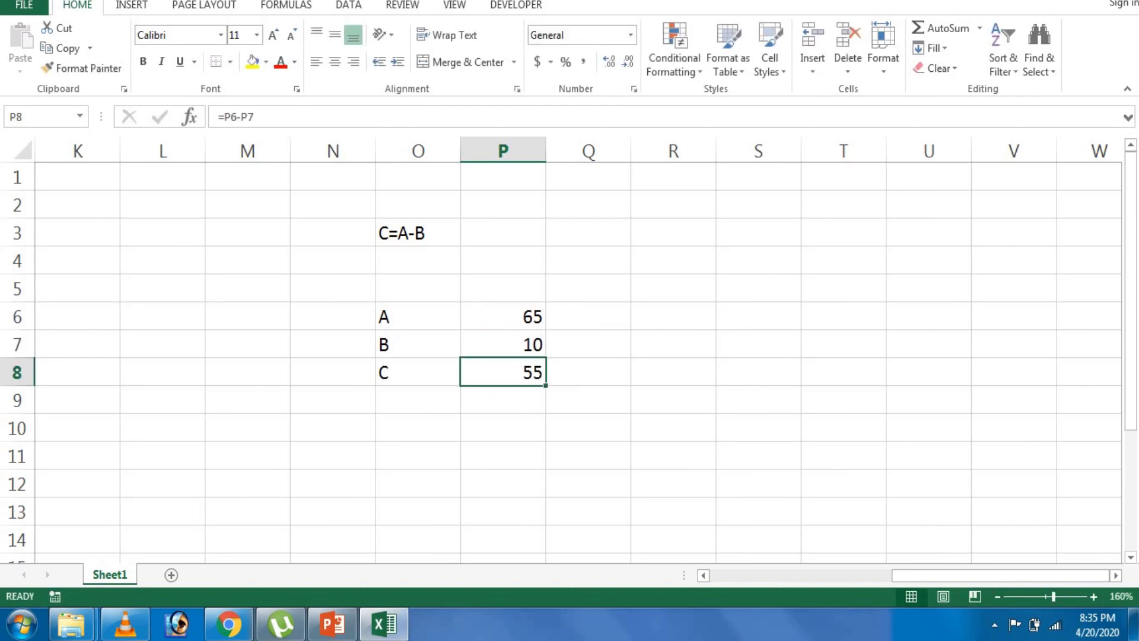
click(504, 344)
click(588, 344)
text(-)
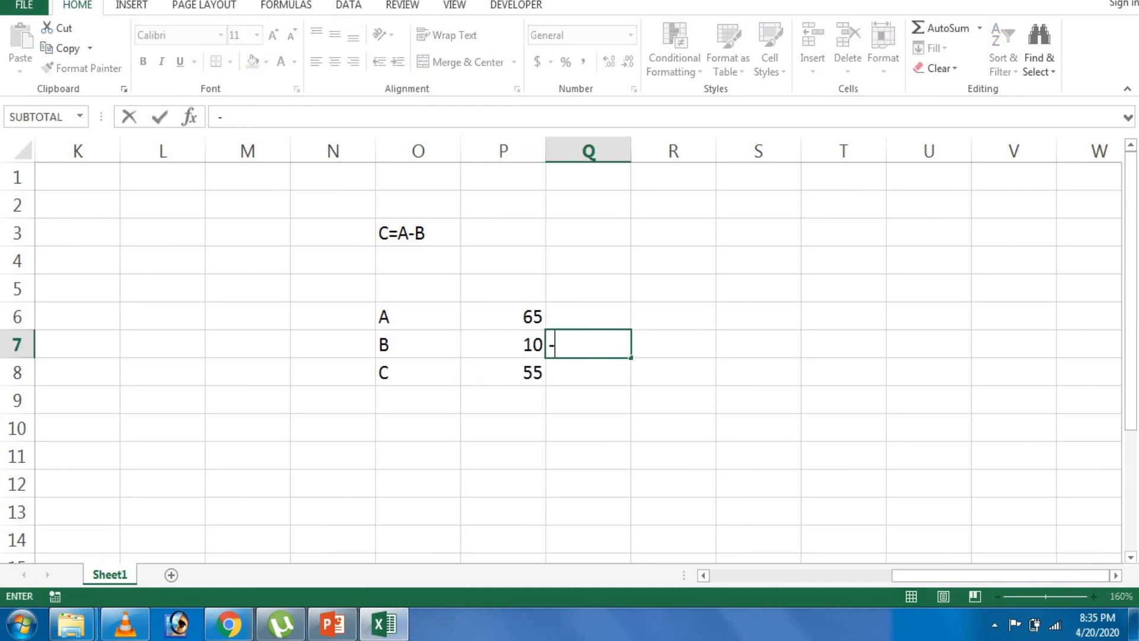
key(Return)
Set A to 100 and B to 75 so C shows 25.
click(588, 345)
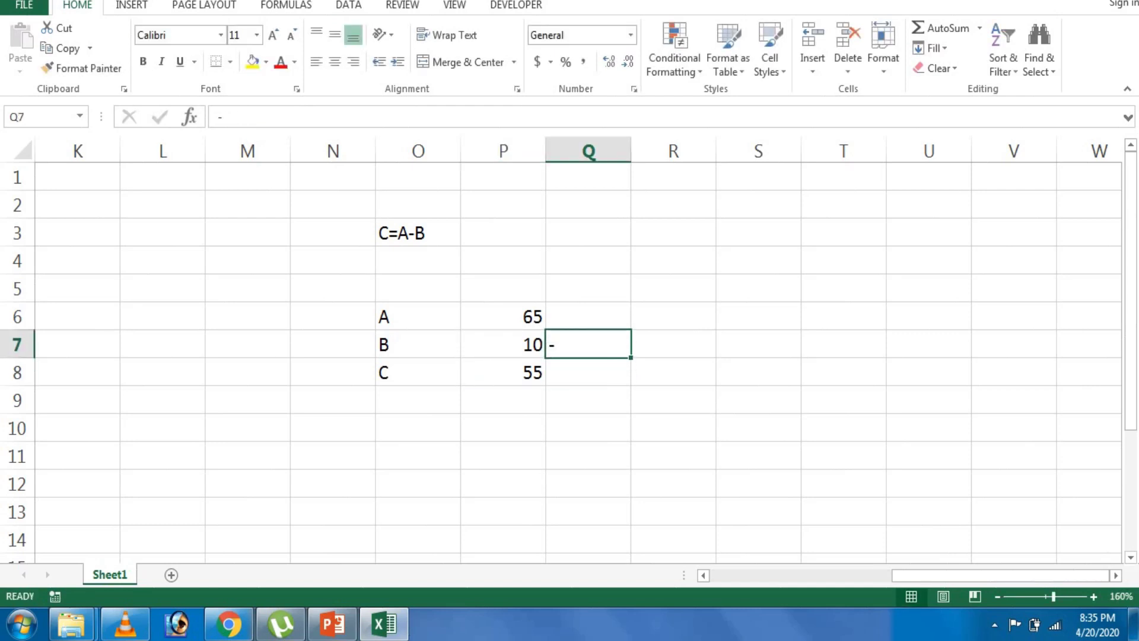
click(503, 345)
click(503, 316)
text(1)
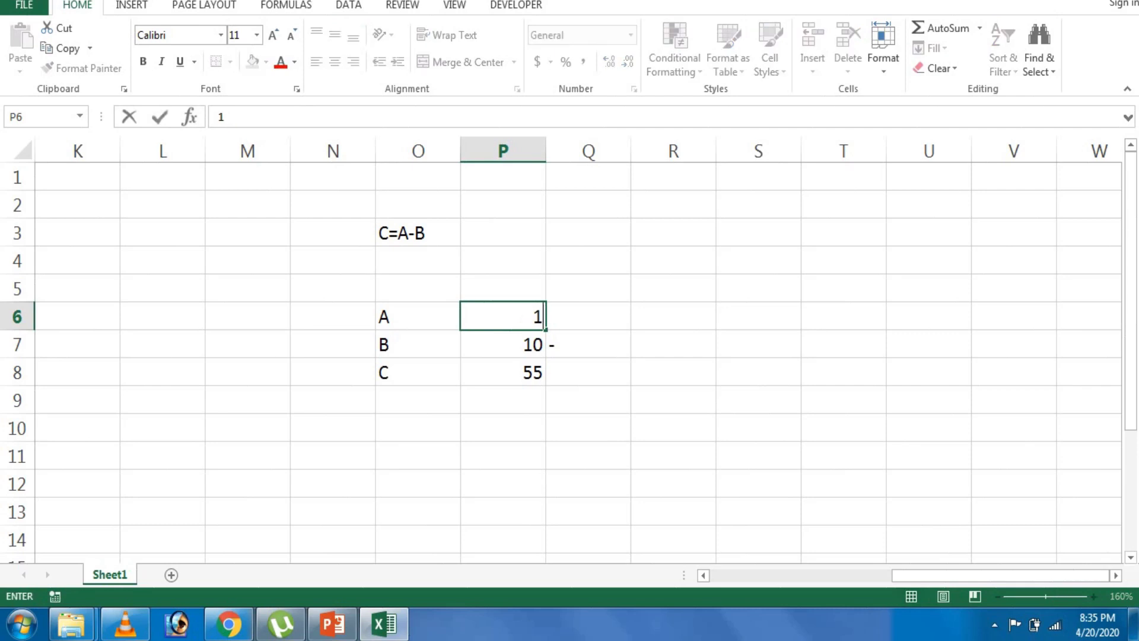
text(00)
key(Return)
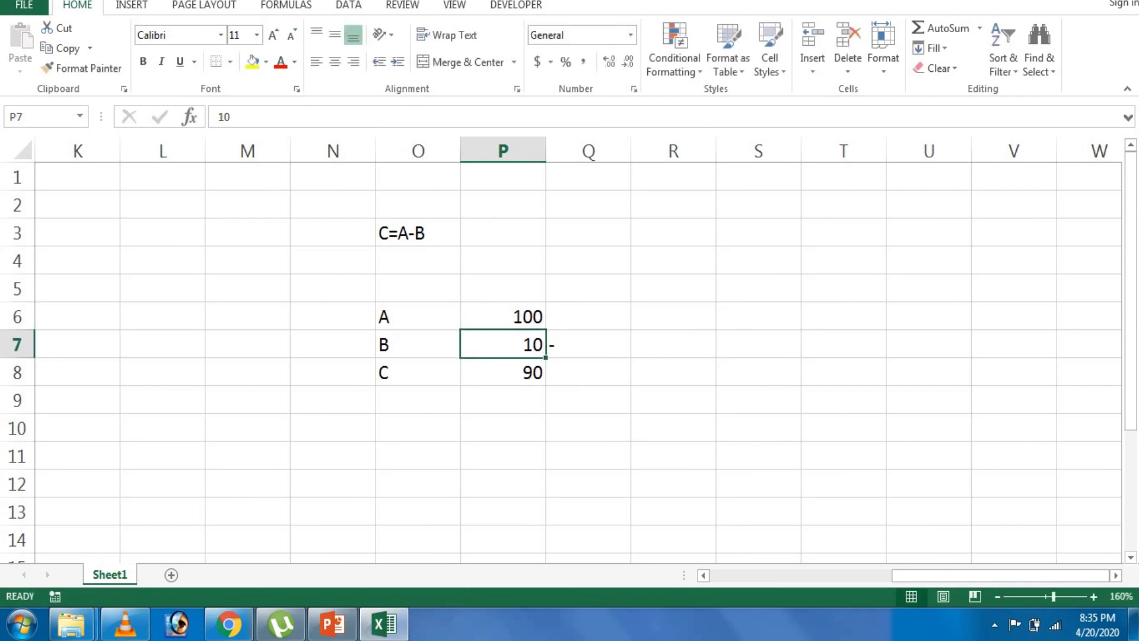
text(75)
key(Return)
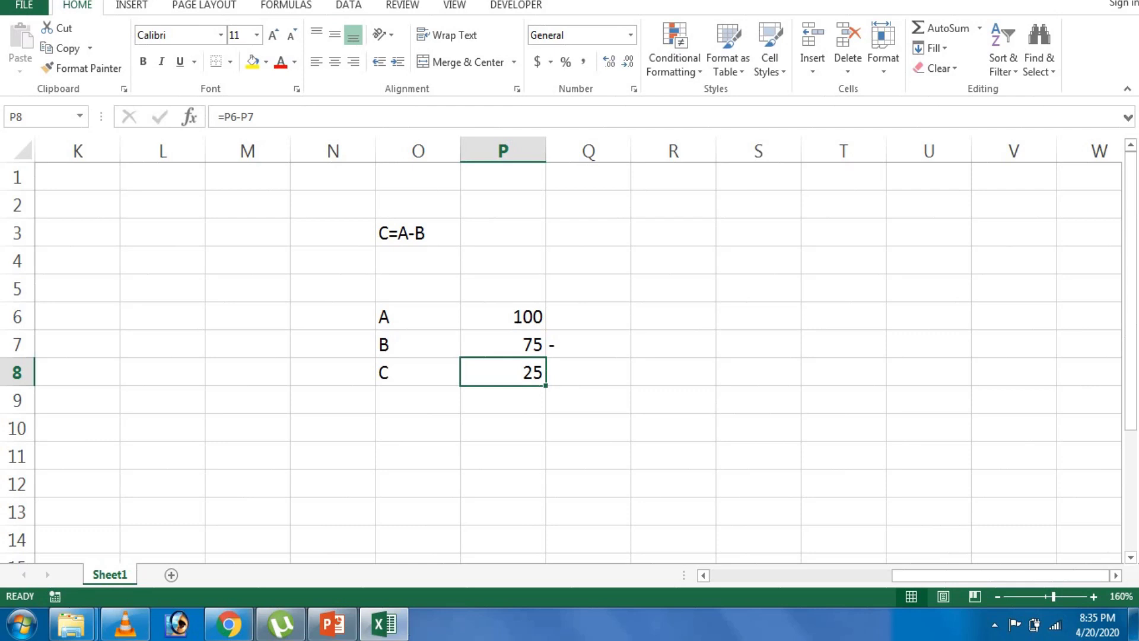
click(674, 343)
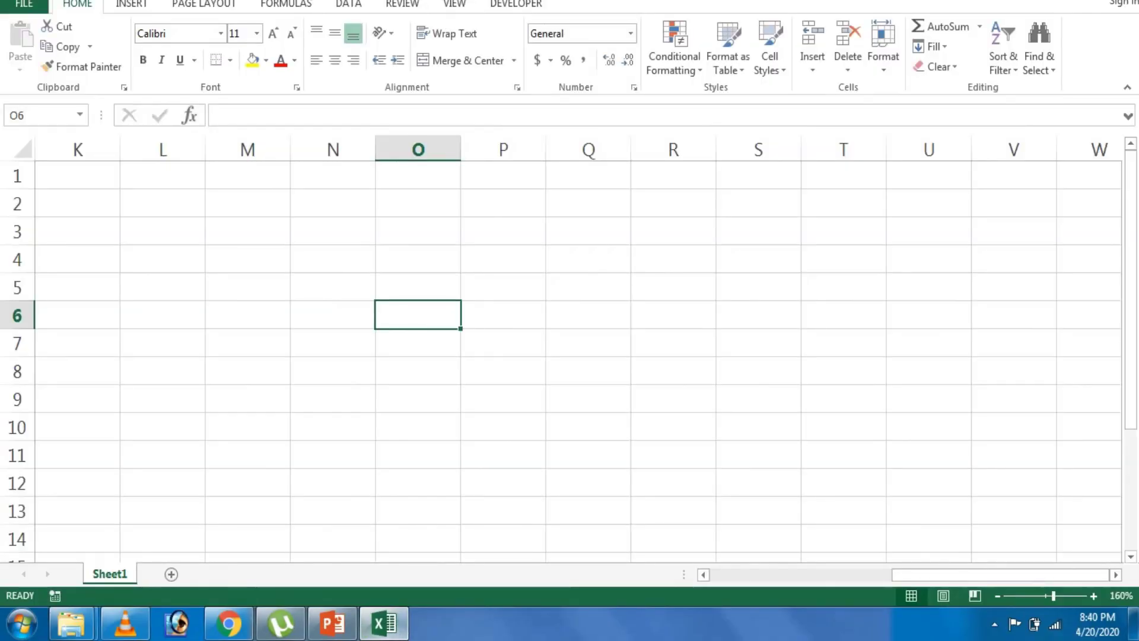
click(418, 262)
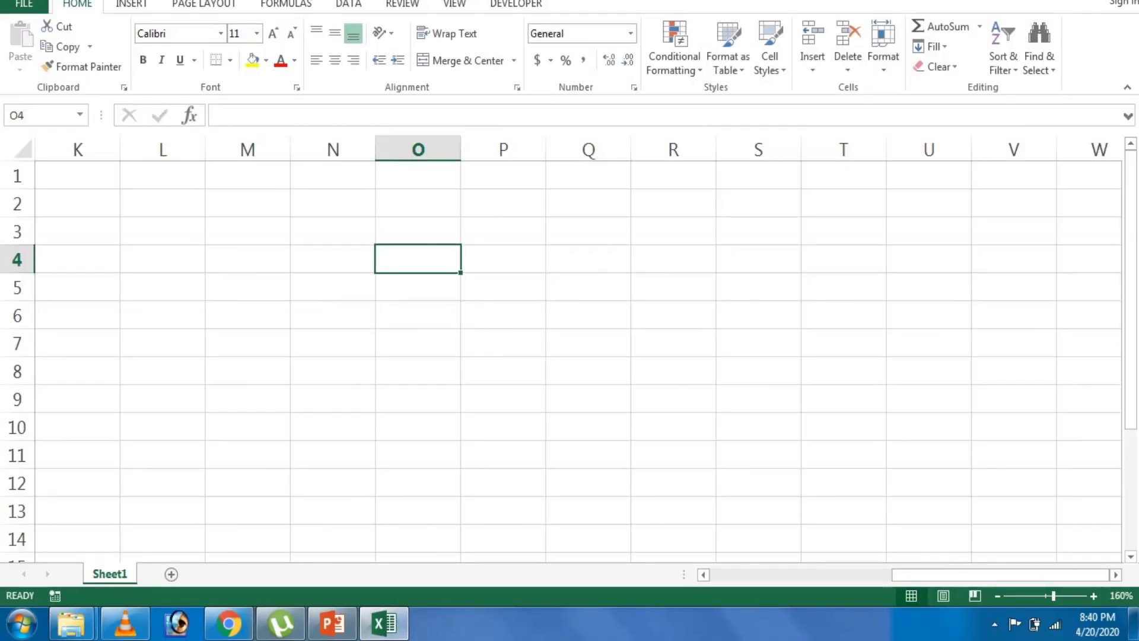
Type the label A*B in O4 and the text 5*2 in Q4.
text(A*)
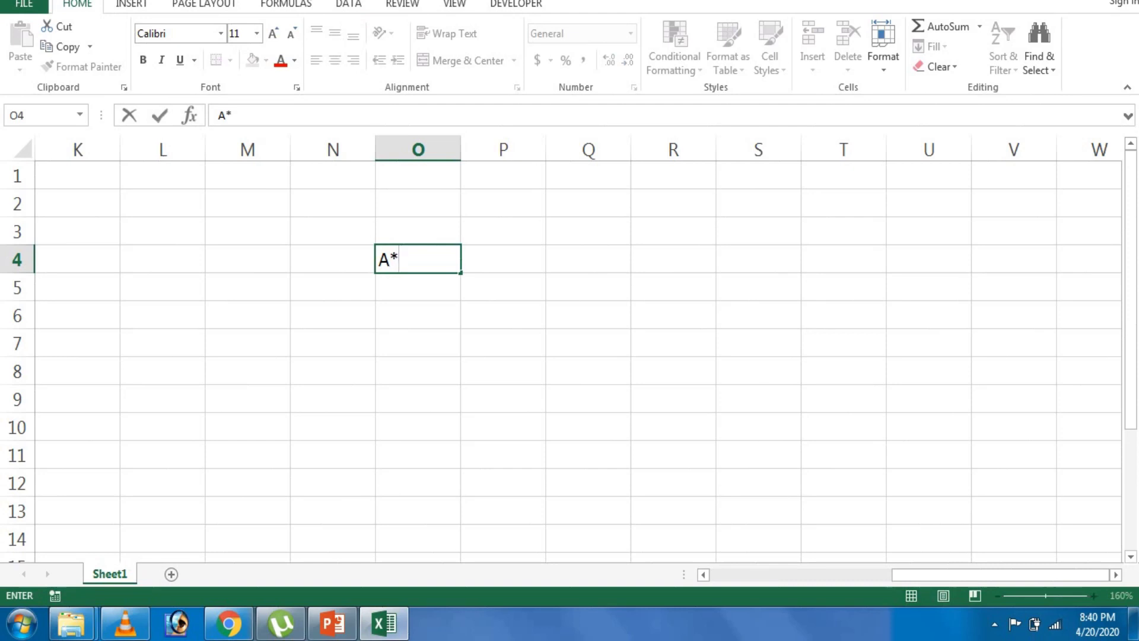
text(B)
key(Return)
click(504, 259)
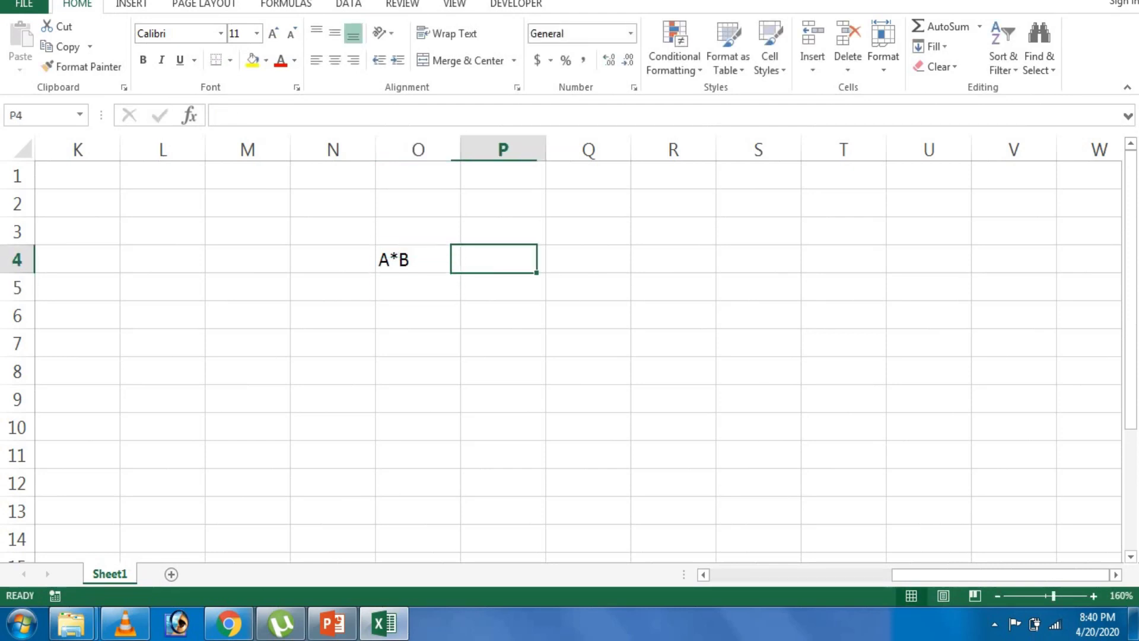
click(588, 259)
text(5*)
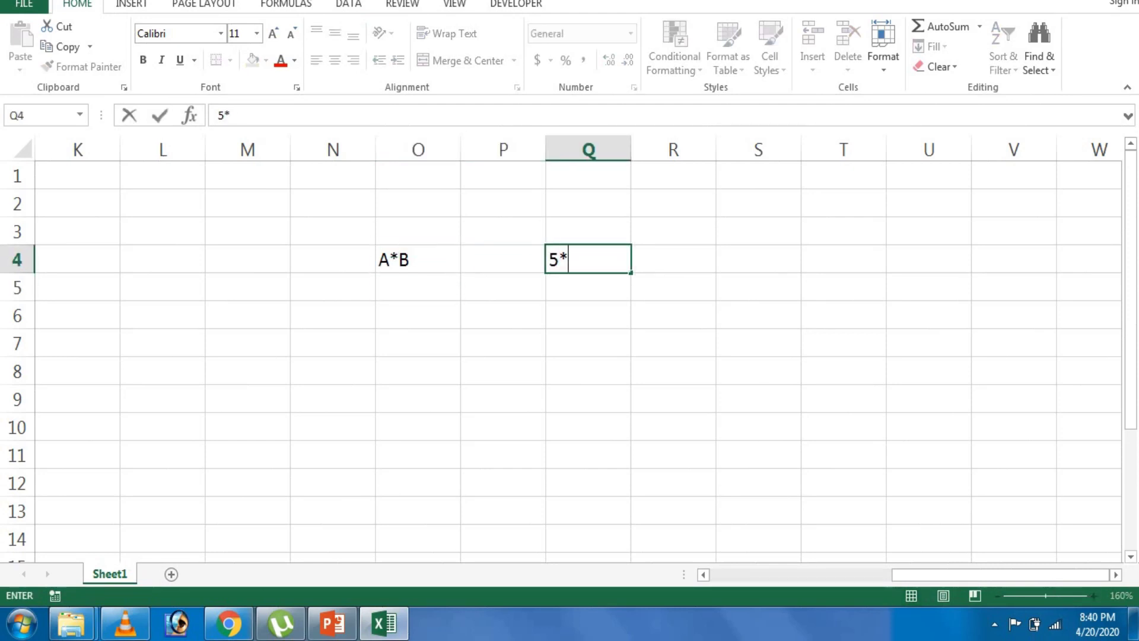
text(2)
key(Return)
Enter =5*2, =6*2 and =72*100 in column P, returning 10, 12 and 7200.
click(588, 315)
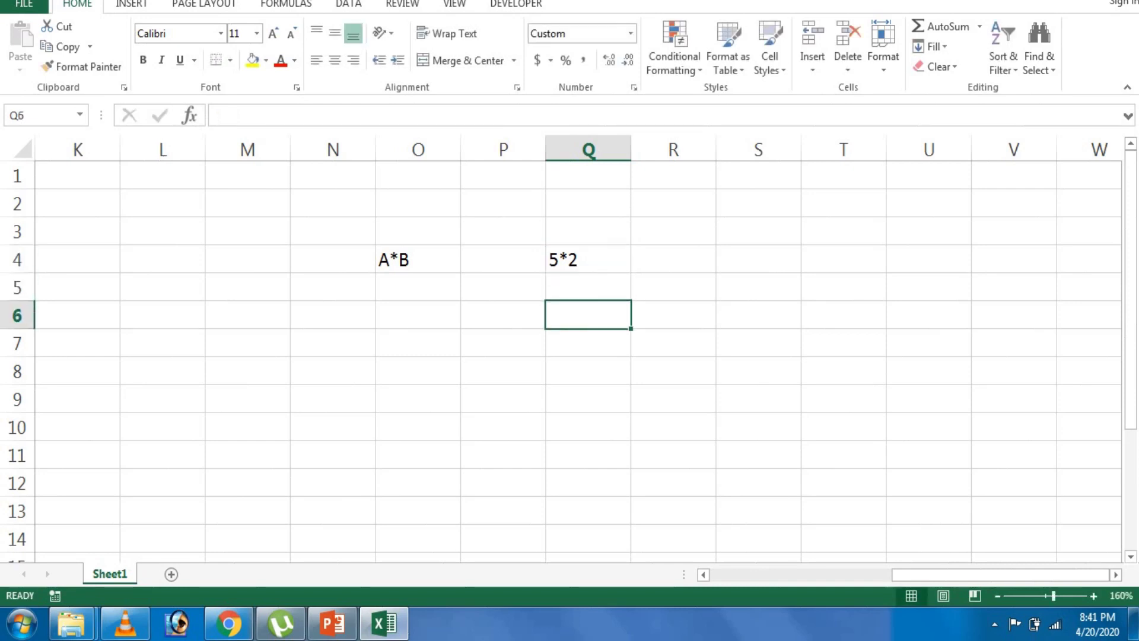
click(503, 315)
click(333, 343)
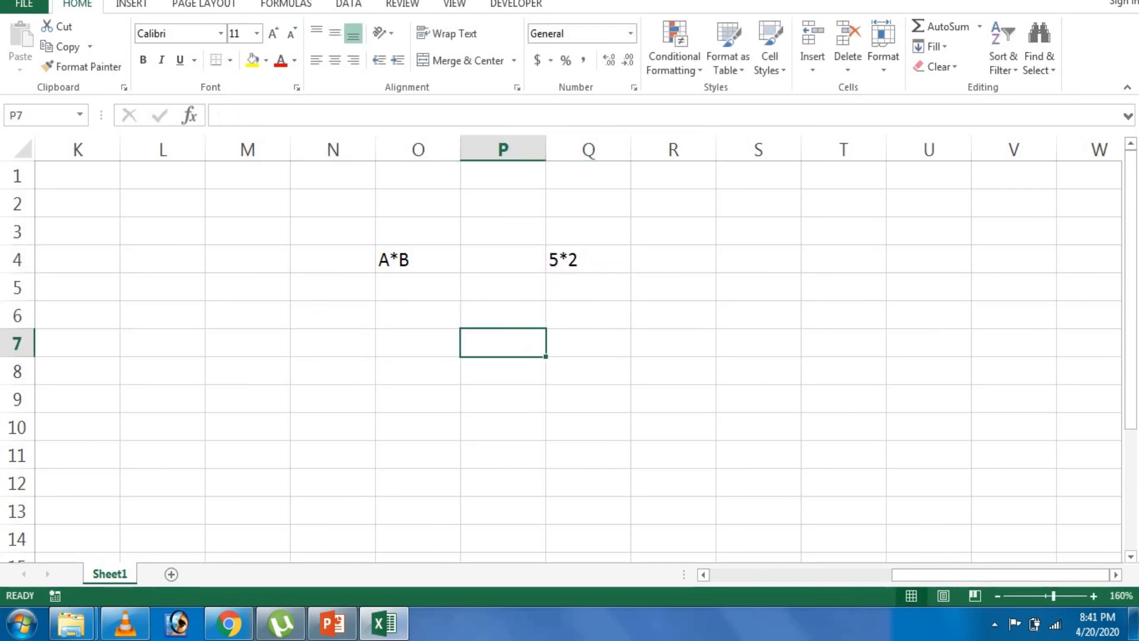
text(=)
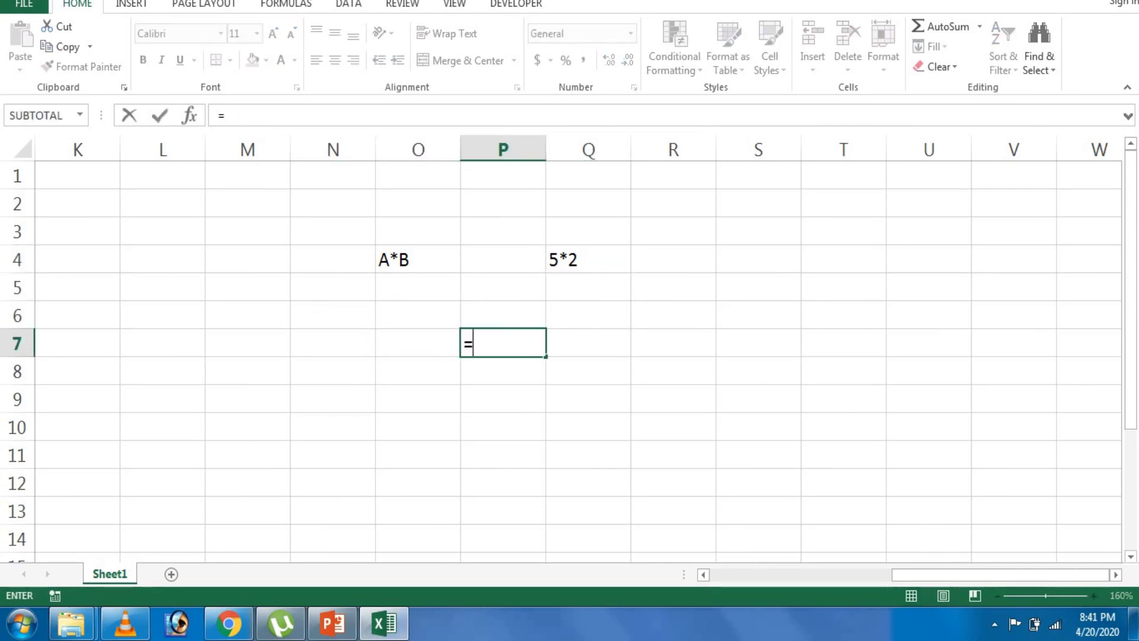
text(5*2)
key(Return)
key(Return)
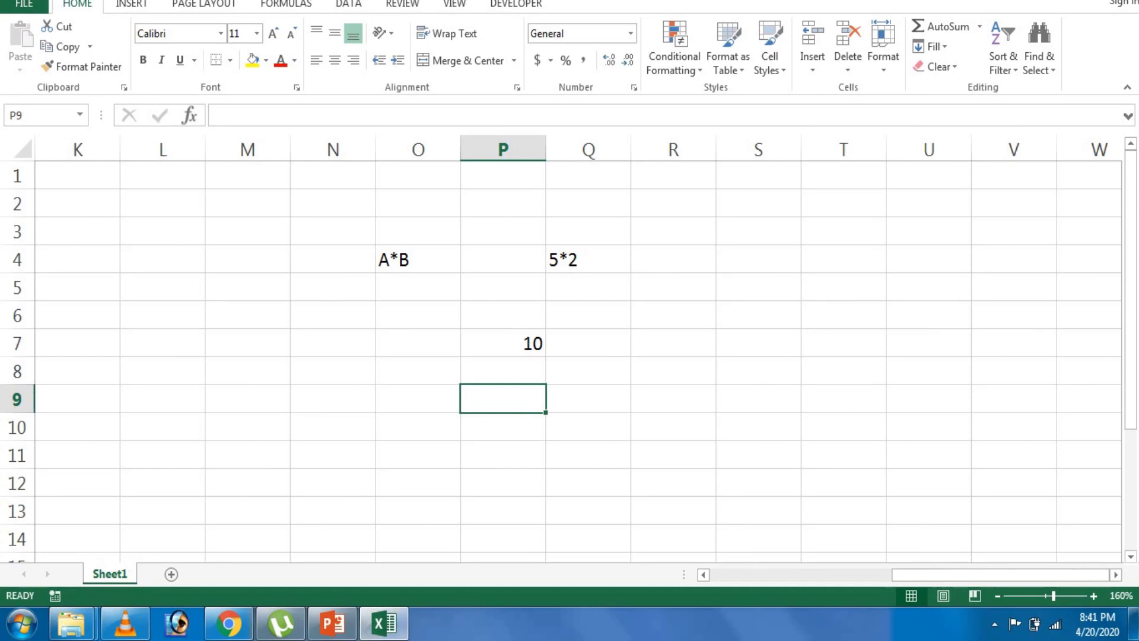
text(=)
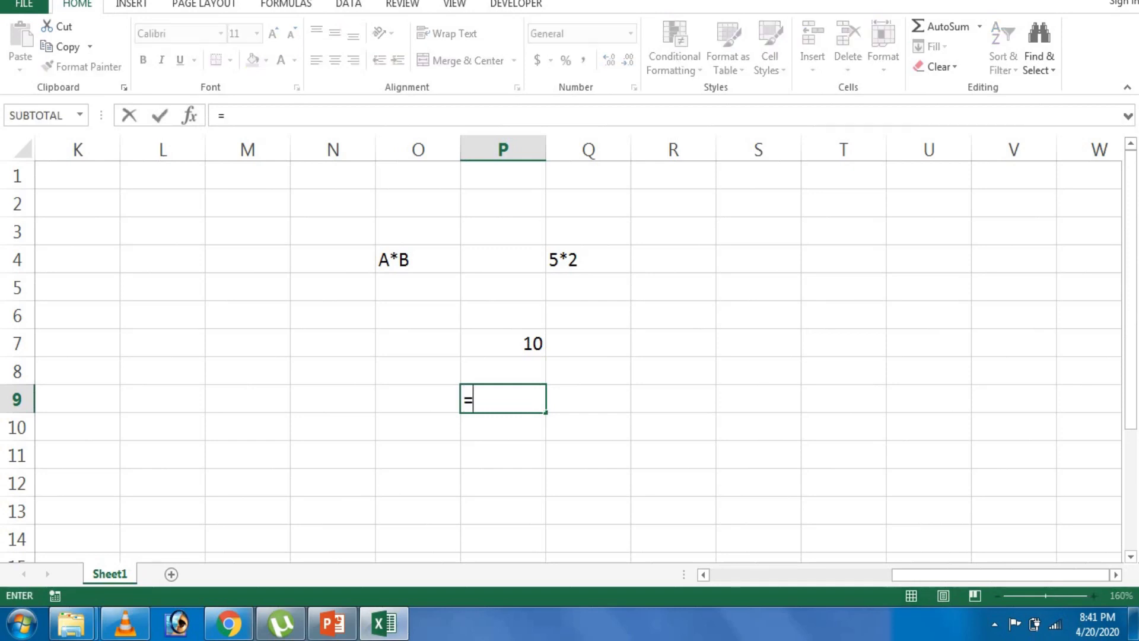
text(6*2)
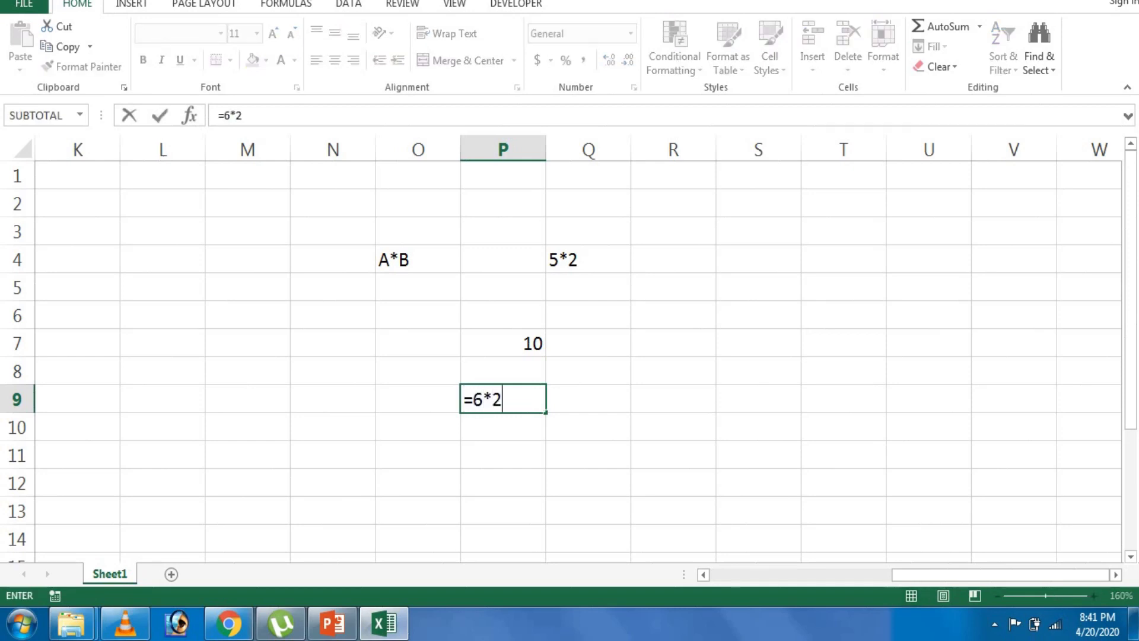
key(Return)
key(Return)
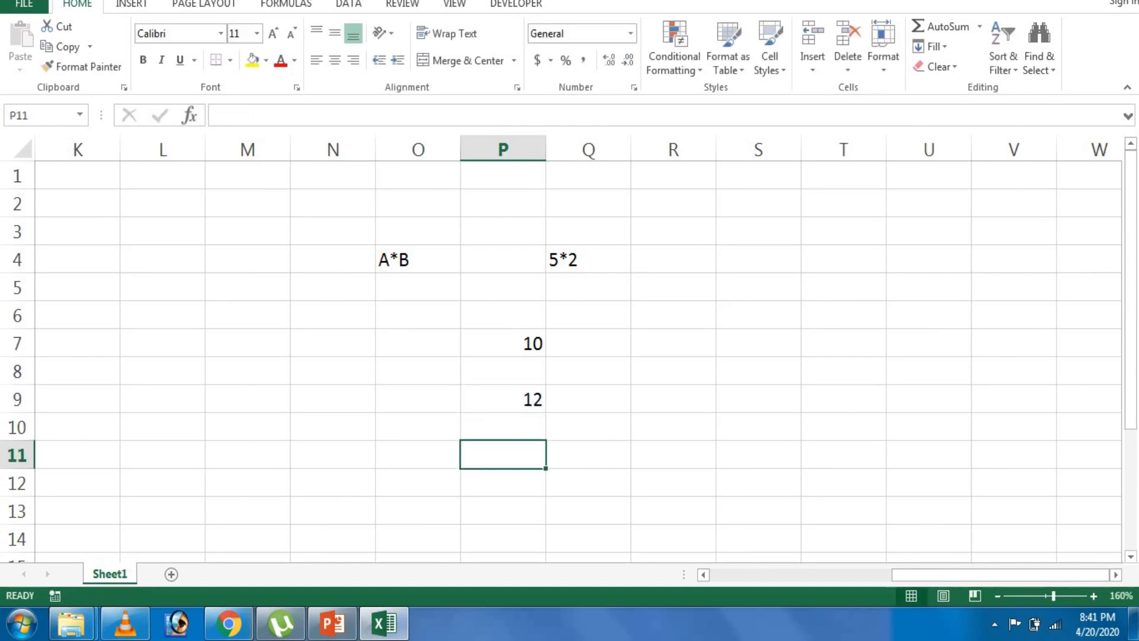
text(=7)
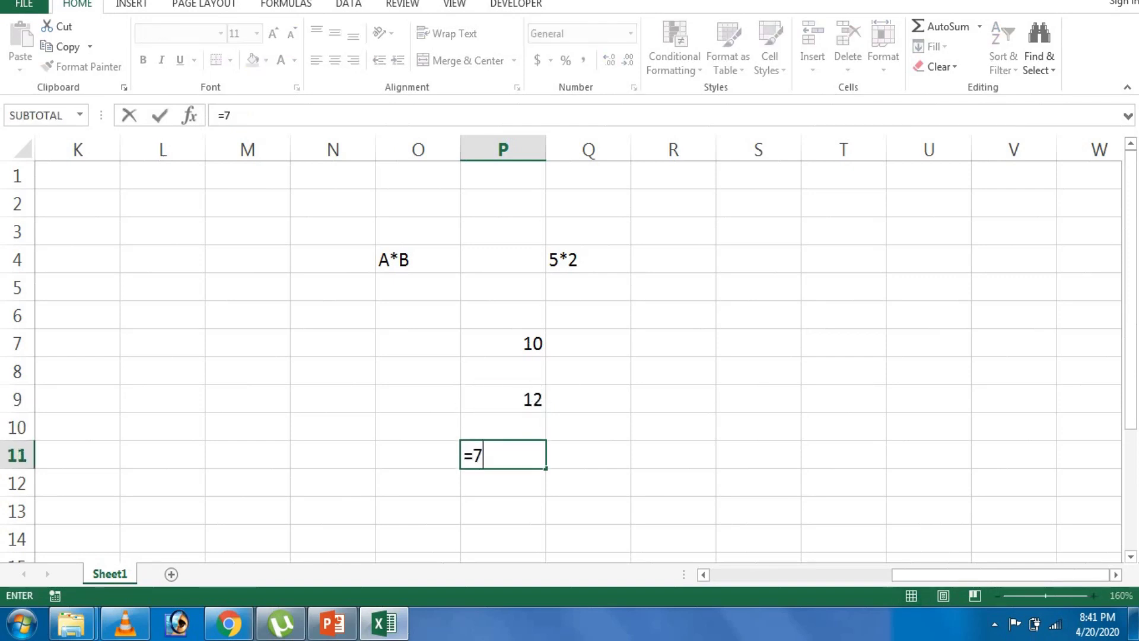
text(2*1)
text(00)
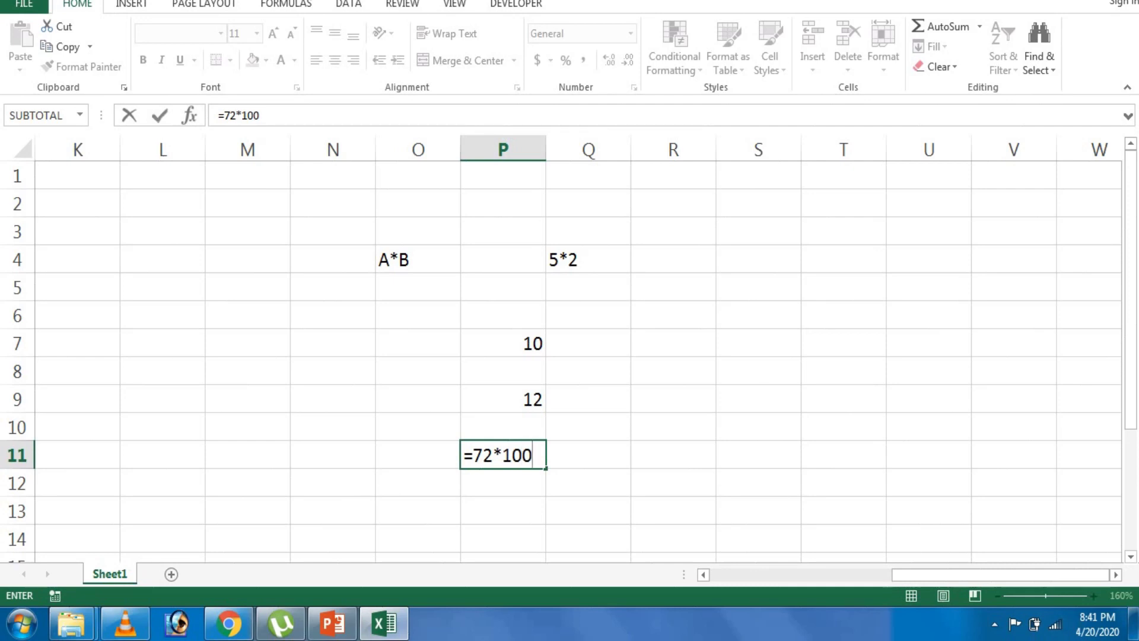
key(Return)
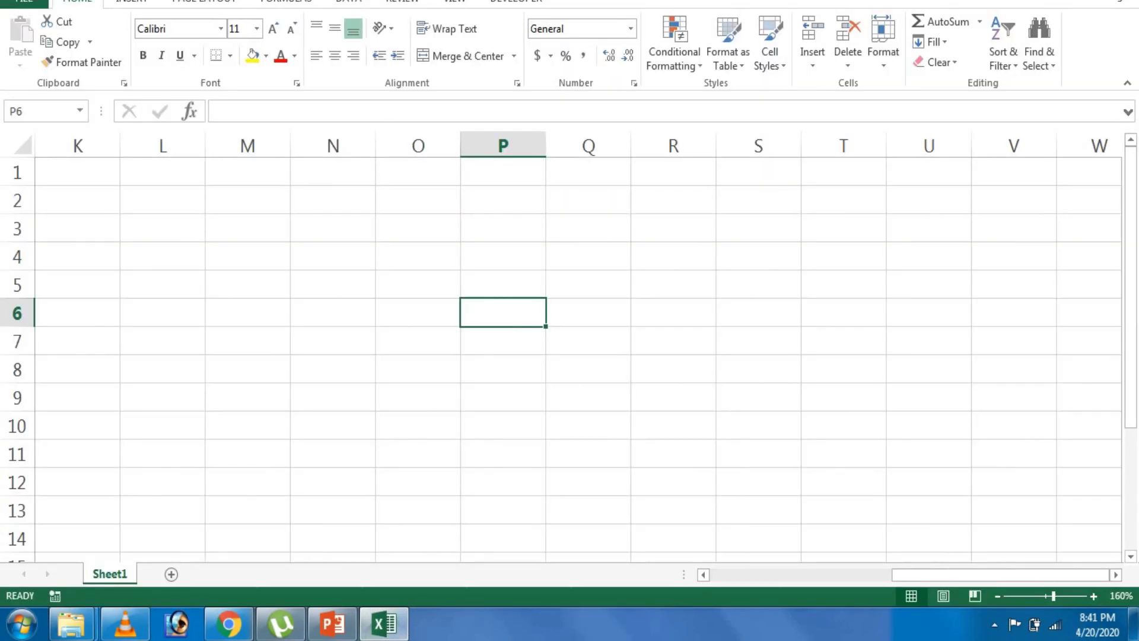
Type the heading C=A*B in O4 and the labels A, B, C in O7:O9.
click(418, 256)
text(C)
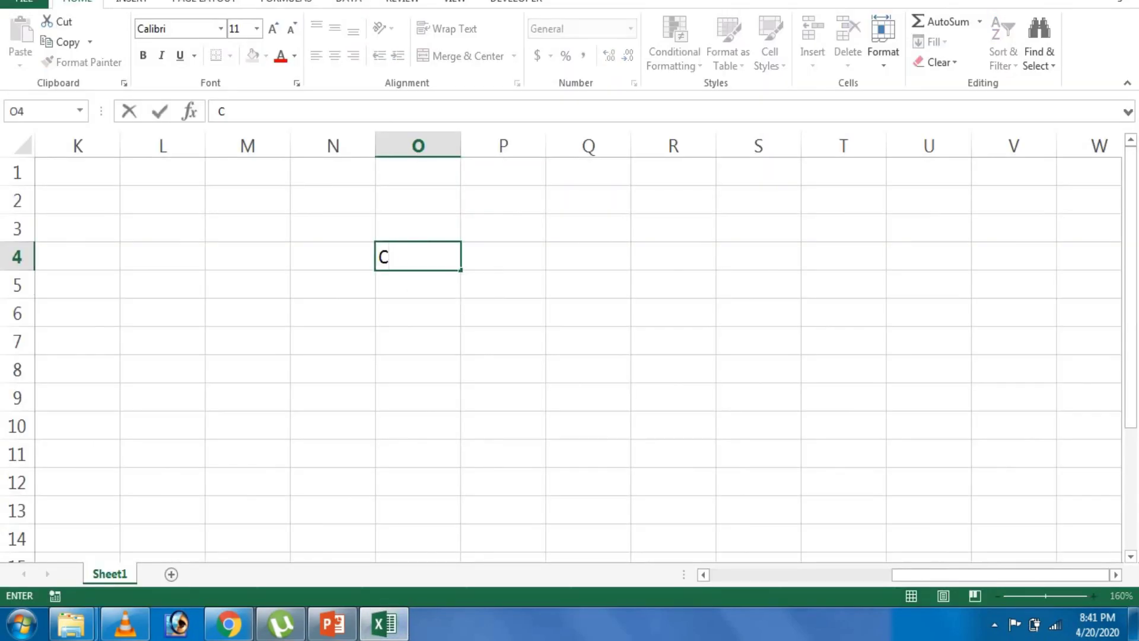
text(=A*B)
key(Return)
key(Return)
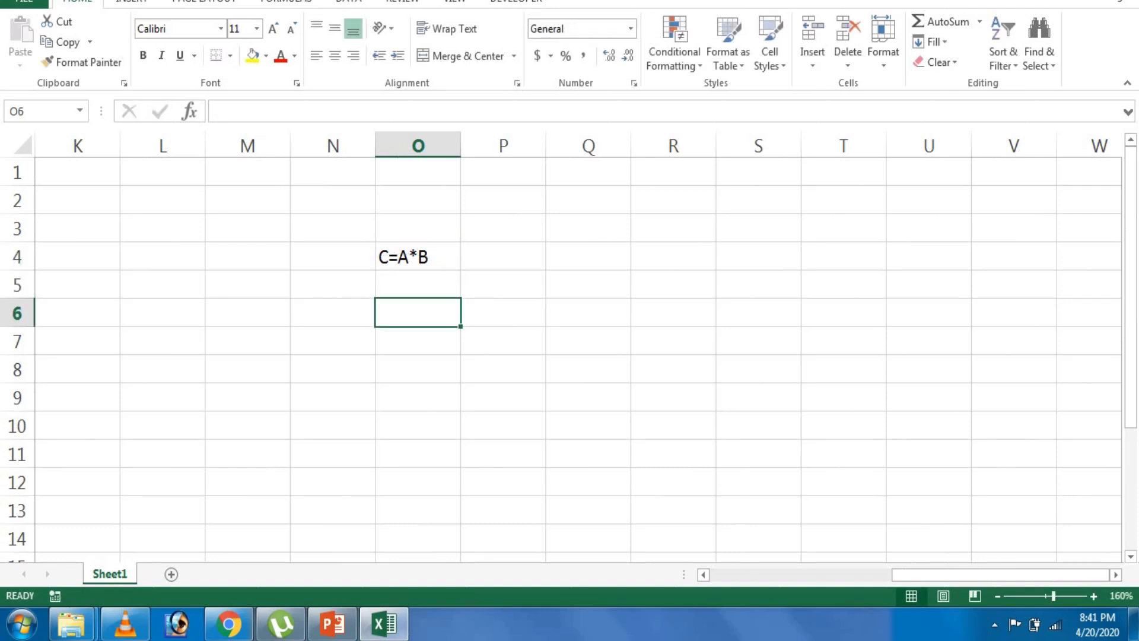
key(Return)
text(A)
key(Return)
text(B)
key(Return)
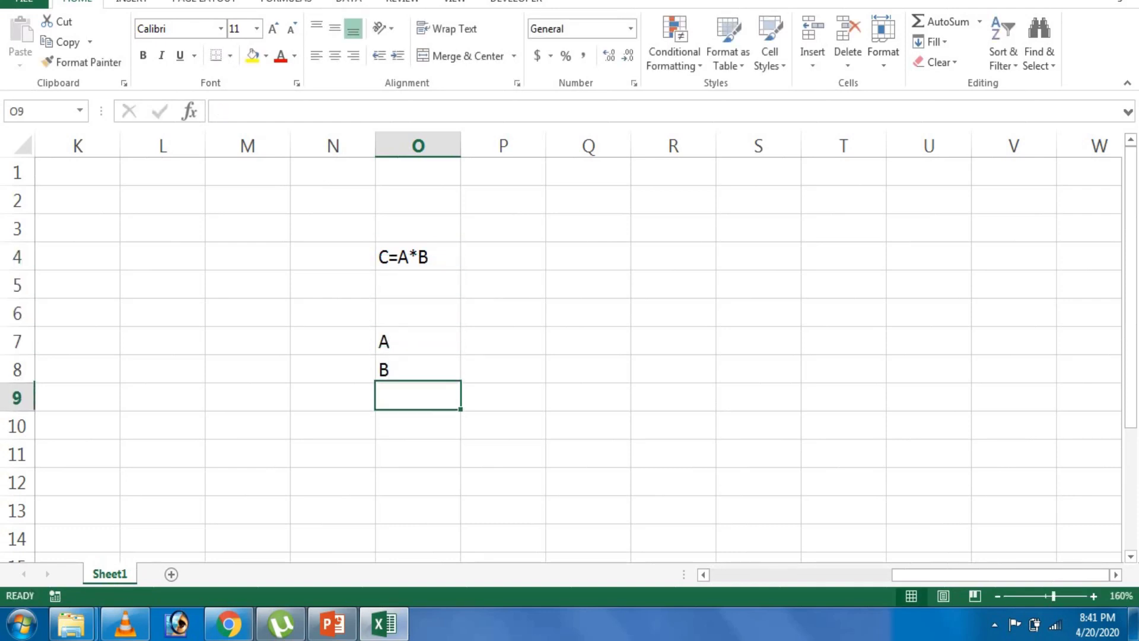
text(C)
key(Return)
Enter =P7*P8 in P9 and a * sign in Q8 beside B.
click(503, 396)
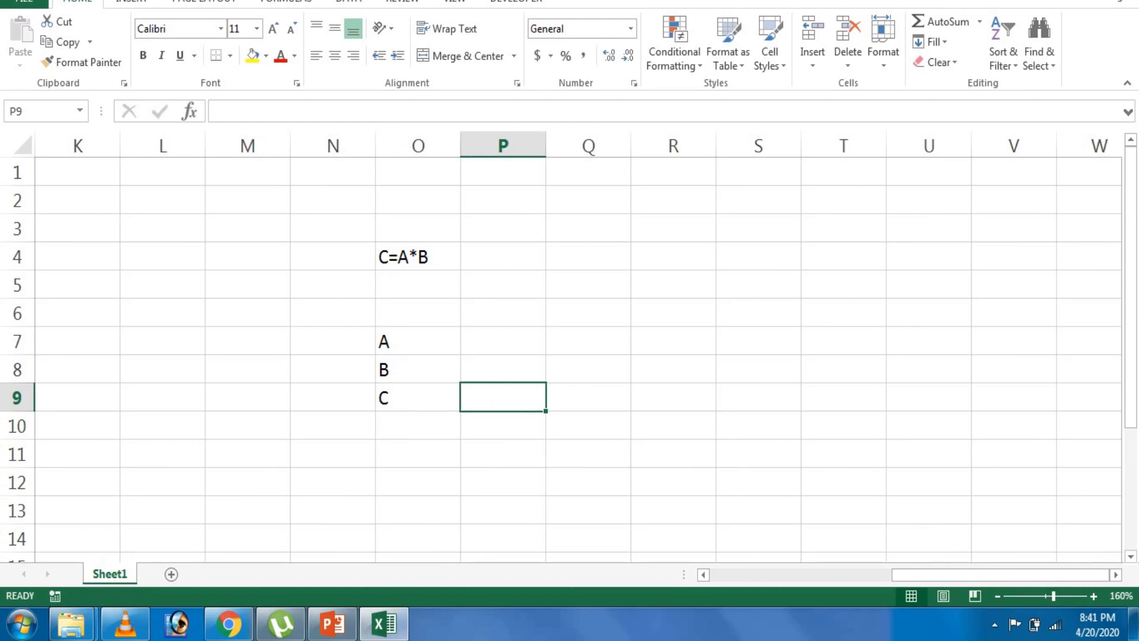
text(=)
key(Up)
key(Up)
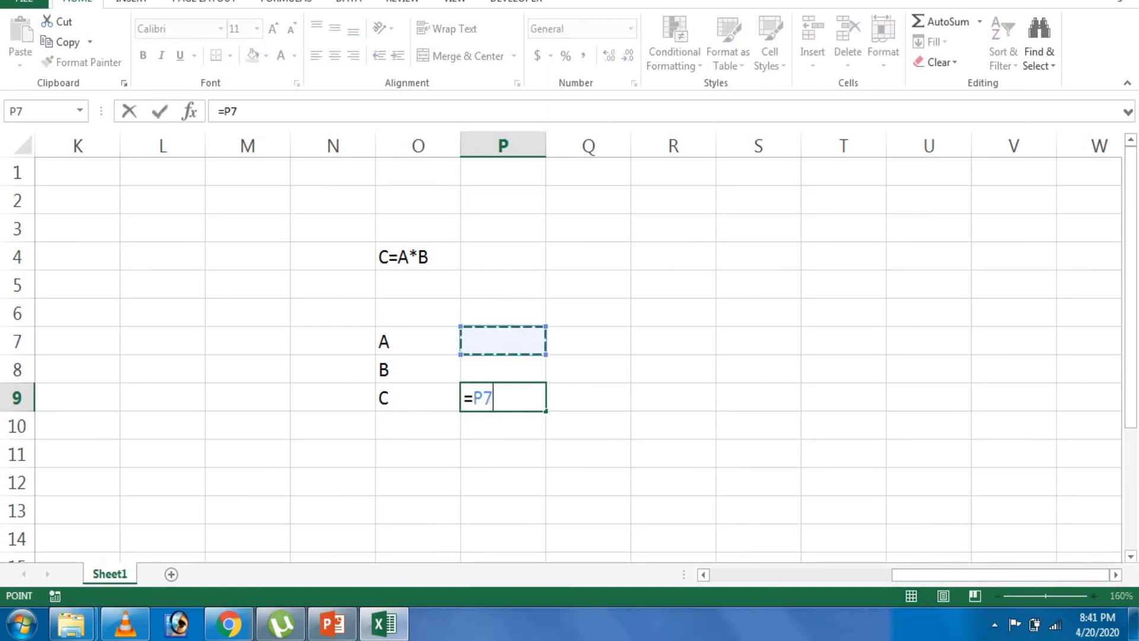
text(*)
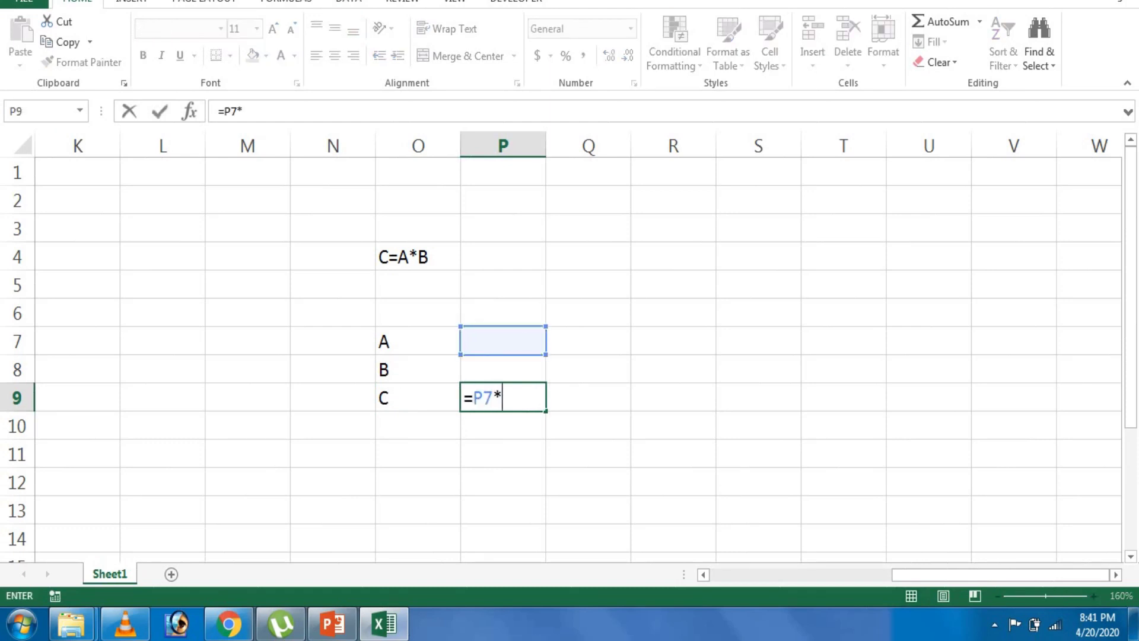
key(Up)
key(Return)
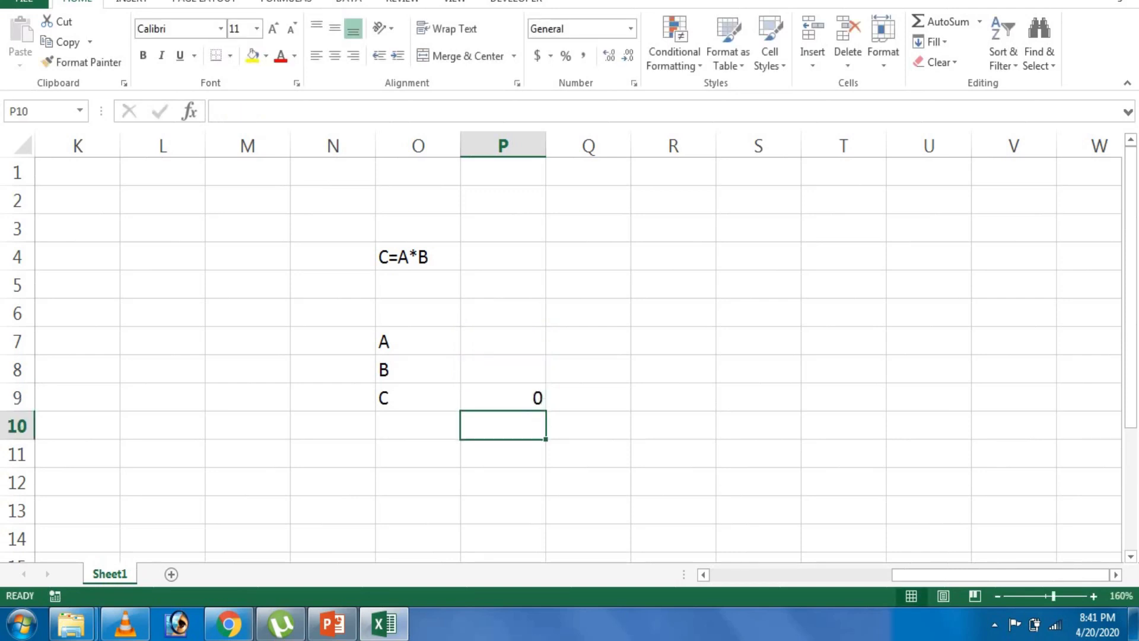
click(588, 369)
text(*)
key(Return)
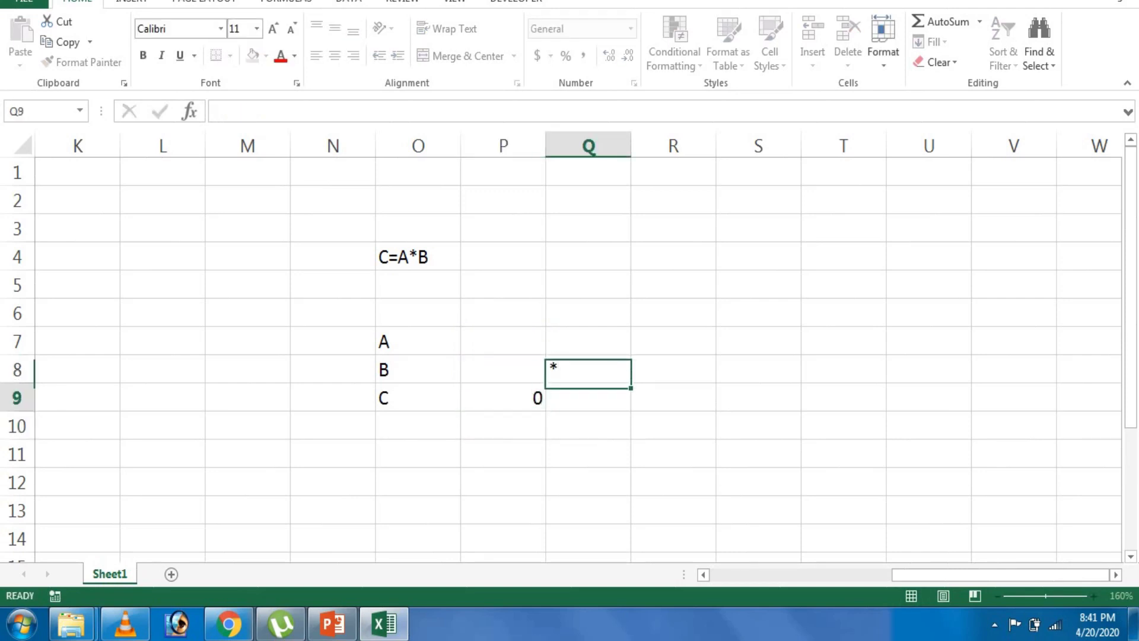
Enter 100 as A and 10 as B, then check the C formula's result.
click(503, 341)
text(10)
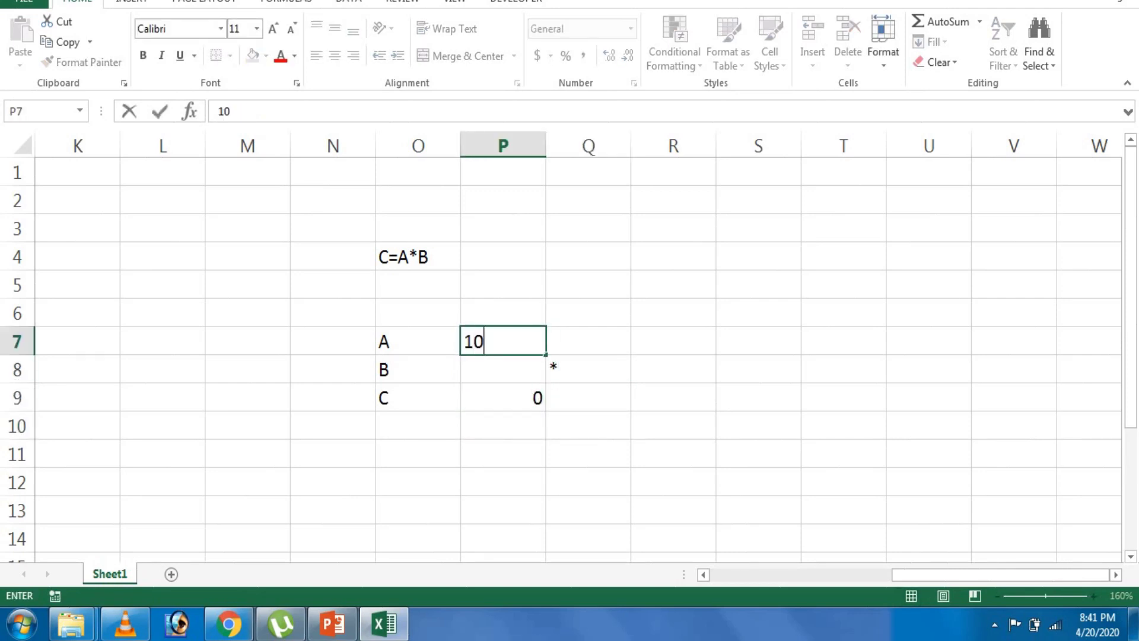
text(0)
key(Return)
text(10)
key(Return)
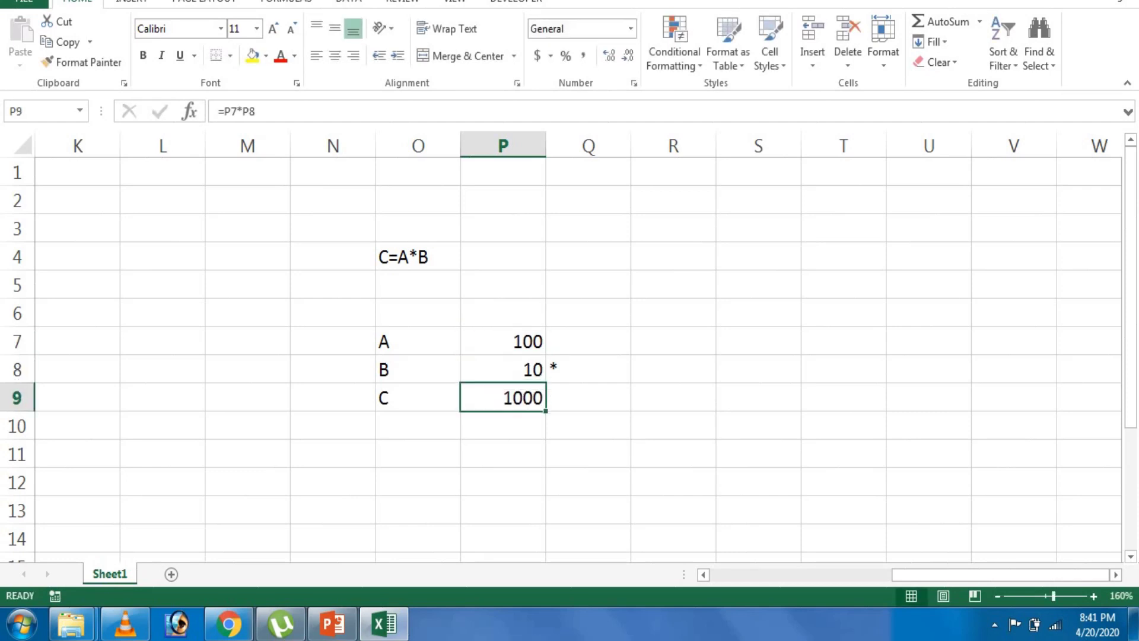
click(503, 369)
Change A to 10 and B to 5 so C recalculates.
click(503, 342)
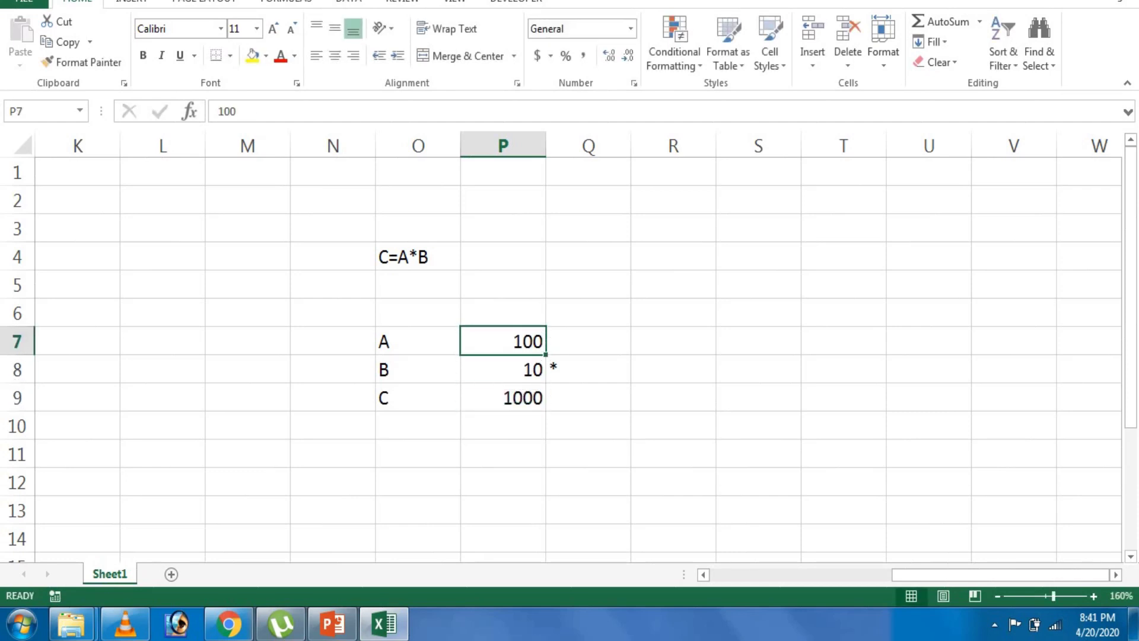
text(10)
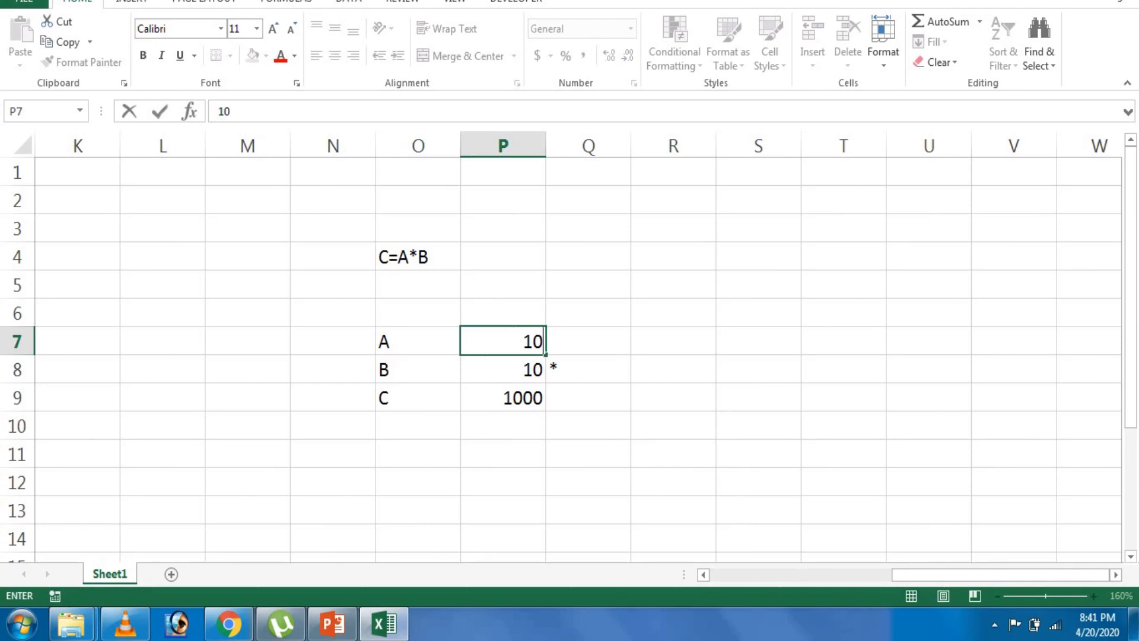
key(Return)
text(5)
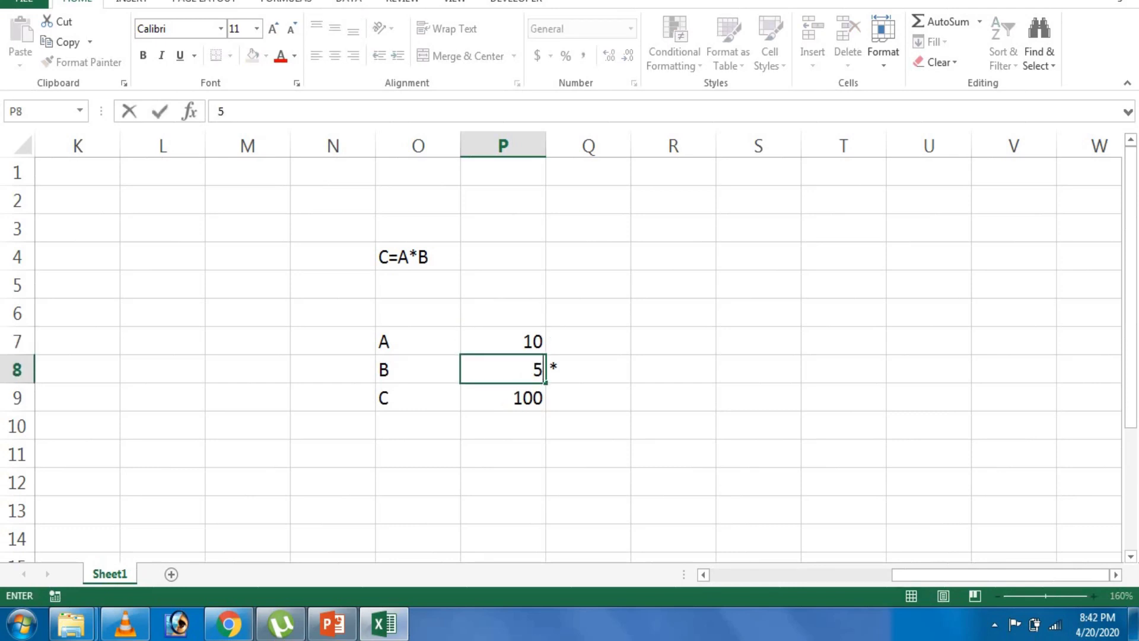
key(Return)
Change A to 32 and B to 4 for a final recalculation of C.
key(Up)
key(Up)
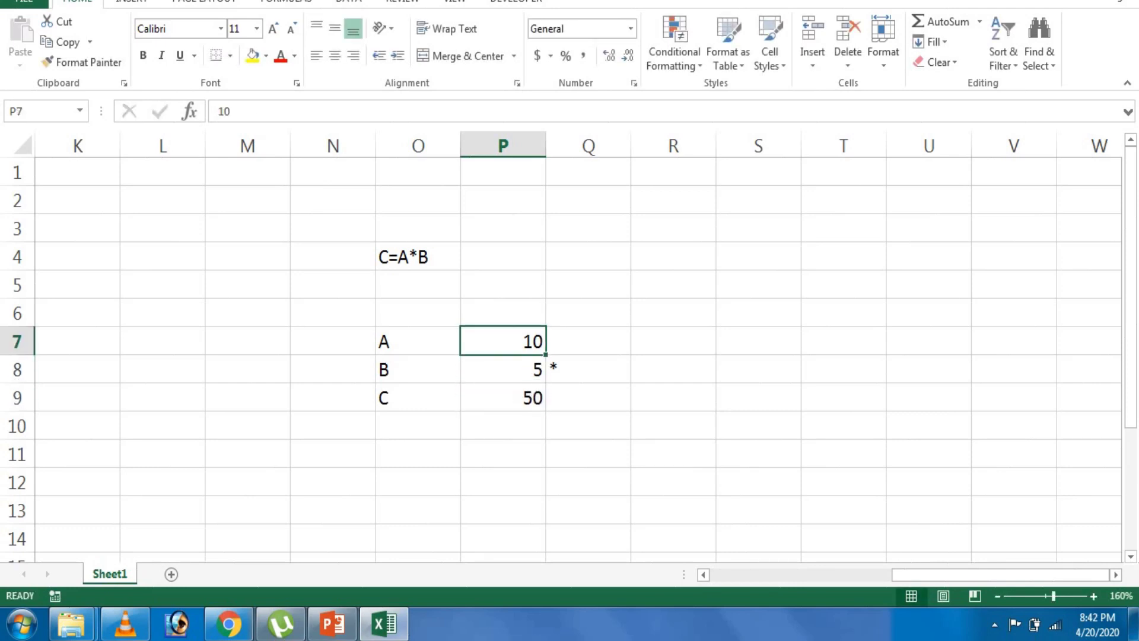
text(32)
key(Return)
key(F2)
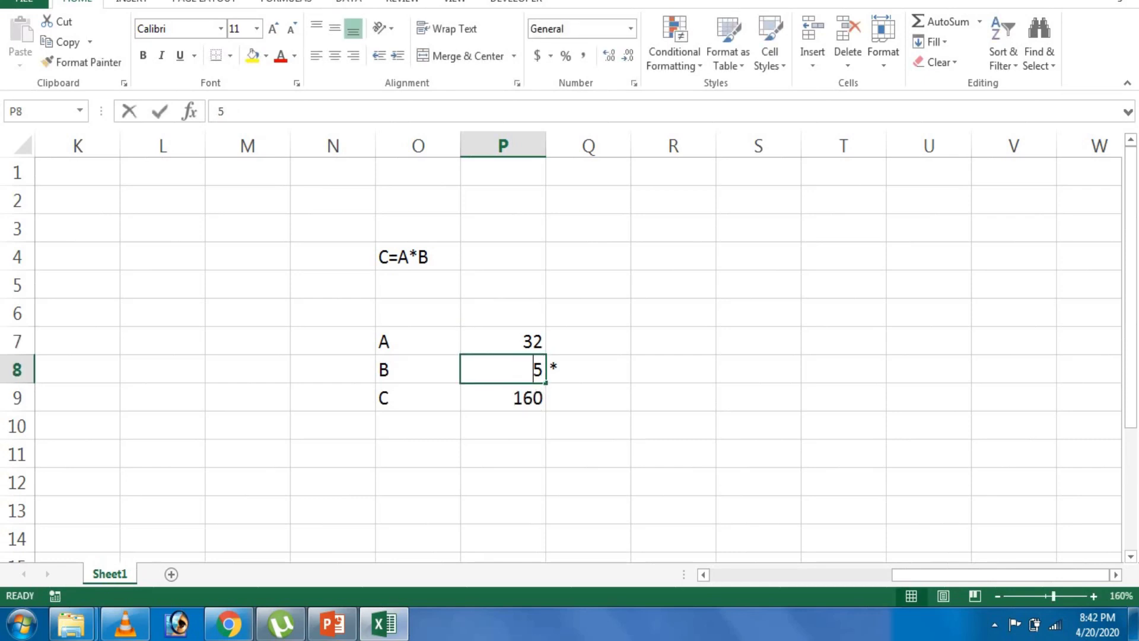
key(BackSpace)
text(4)
key(Return)
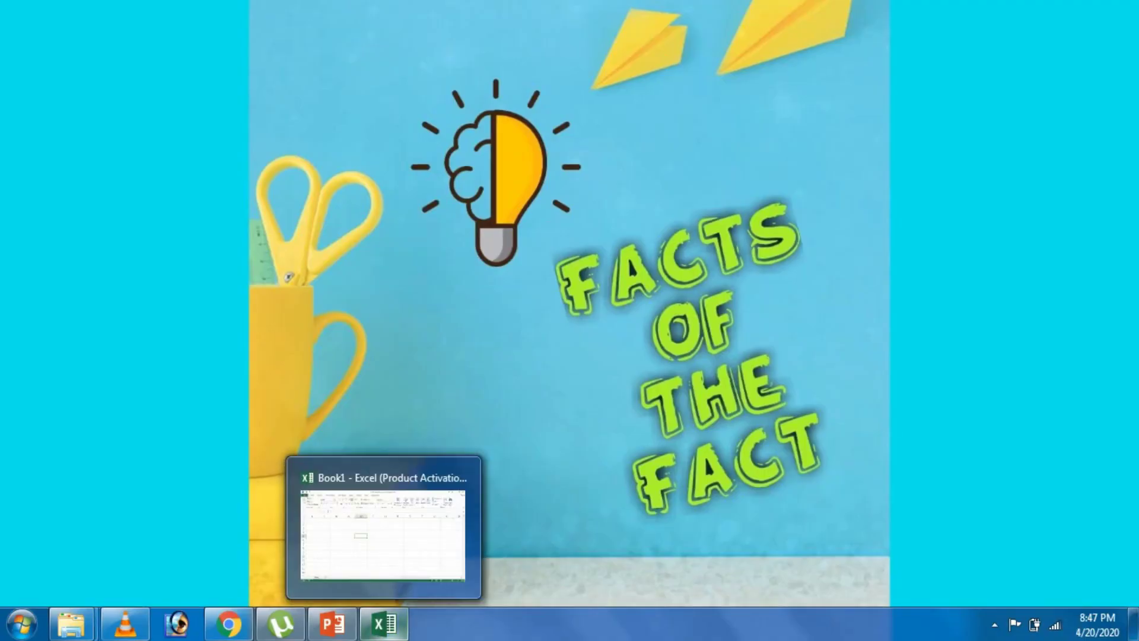
Restore the Excel workbook window from the taskbar.
click(384, 624)
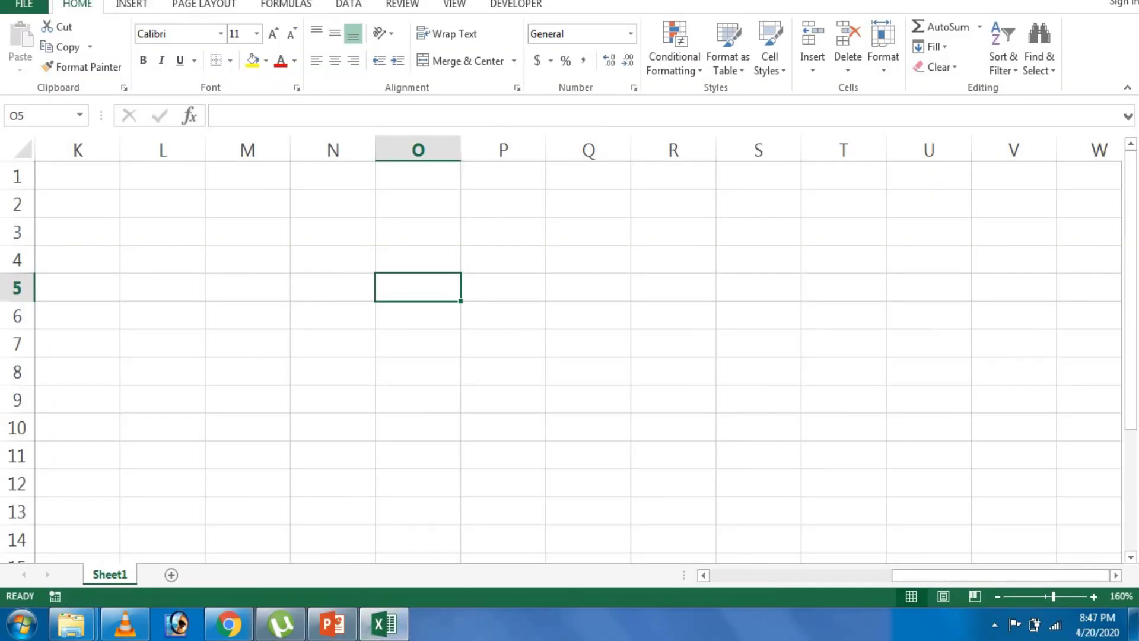
Enter the label A/B in O5.
text(A/B)
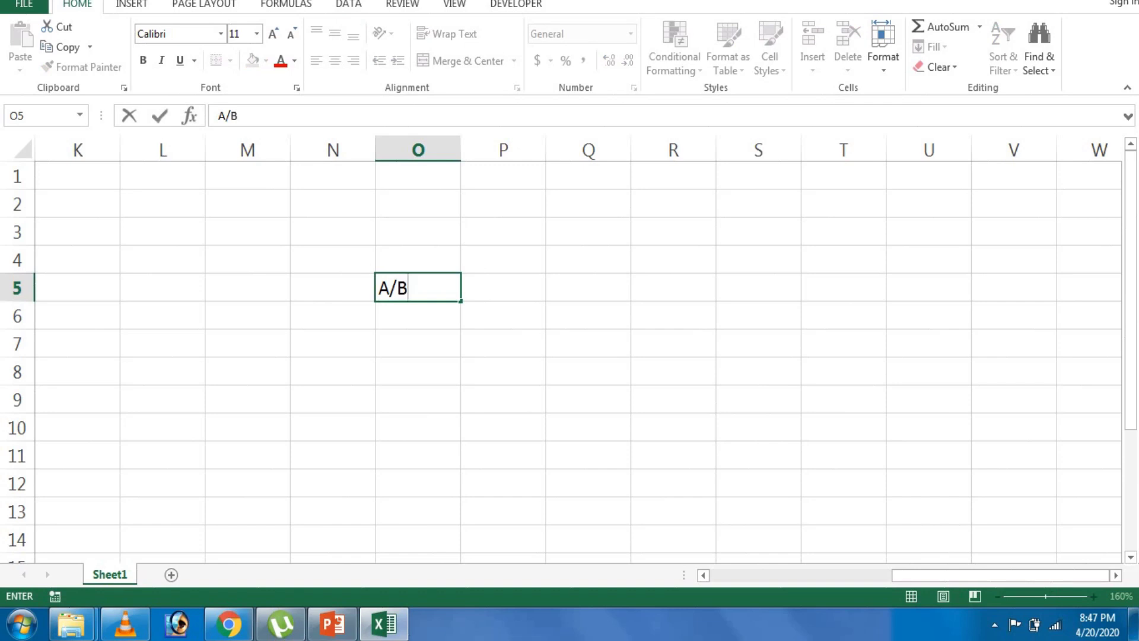
key(ctrl+Return)
click(419, 260)
click(418, 288)
Type 100/2 into Q5, where it stays as plain text.
click(588, 288)
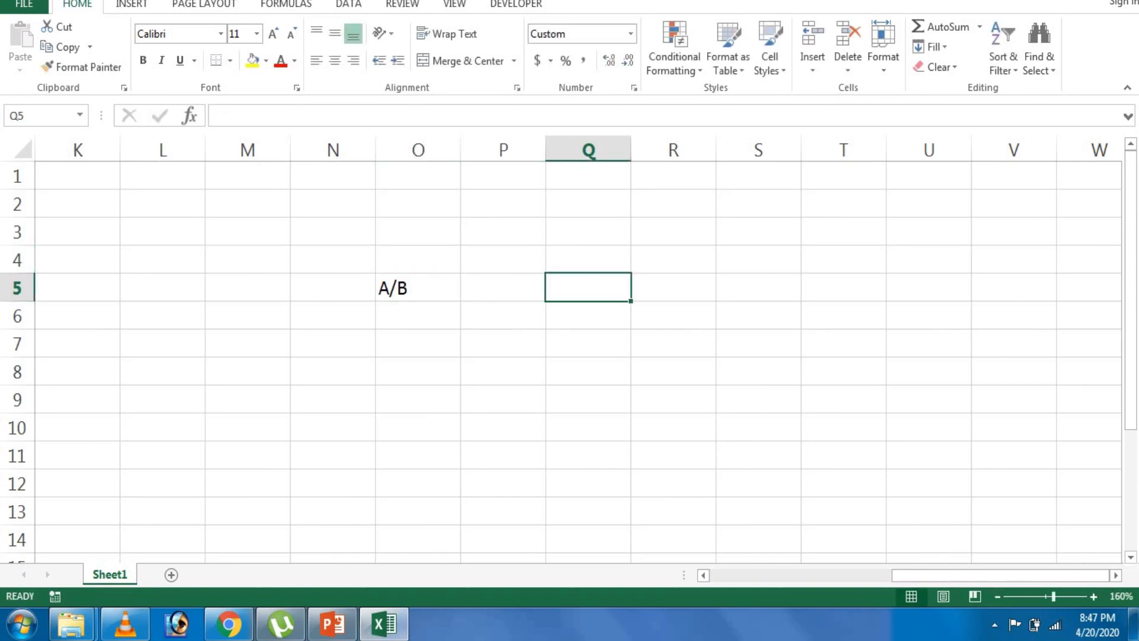
text(100)
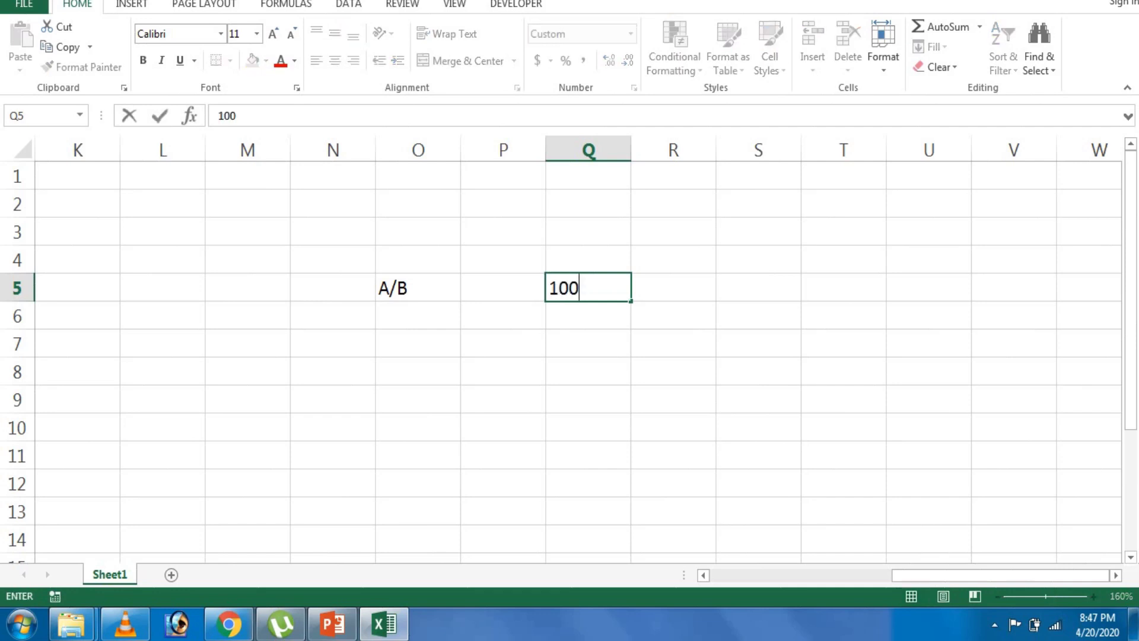
text(/2)
key(Return)
click(504, 316)
click(503, 371)
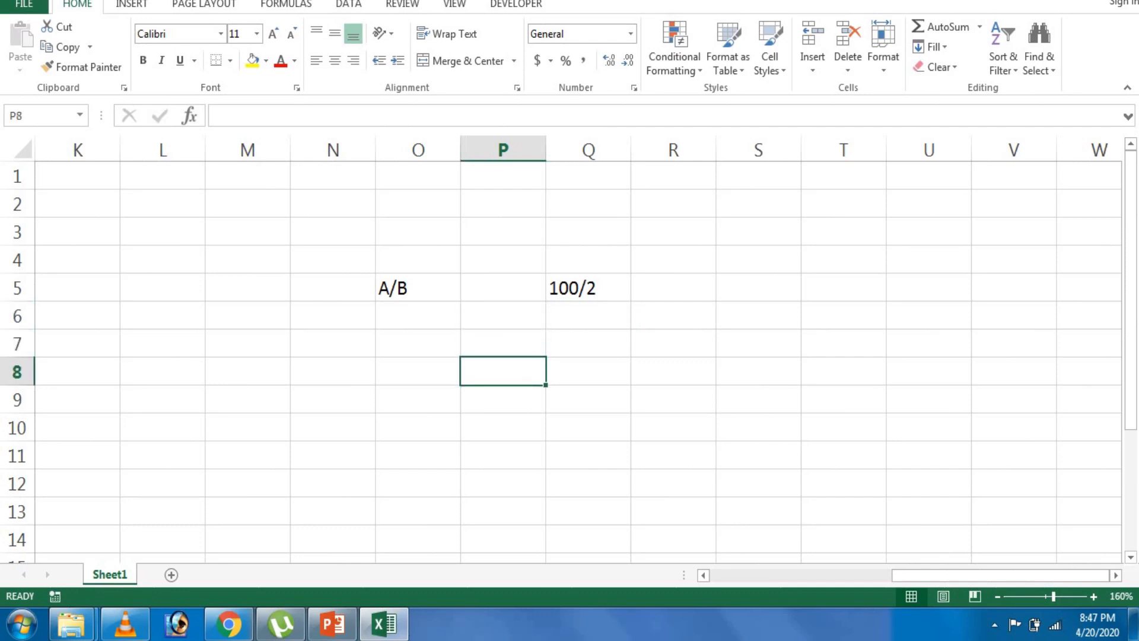
Enter =100/2, =50/2 and =25/2 in P8, P10 and P12, giving 50, 25 and 12.5.
text(=)
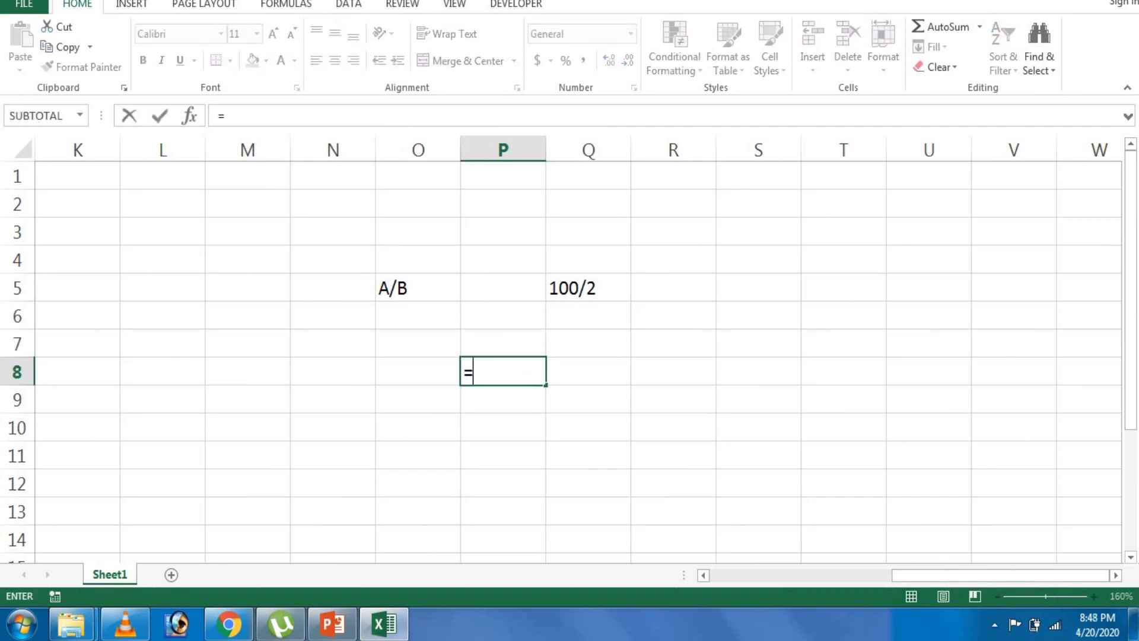
text(100)
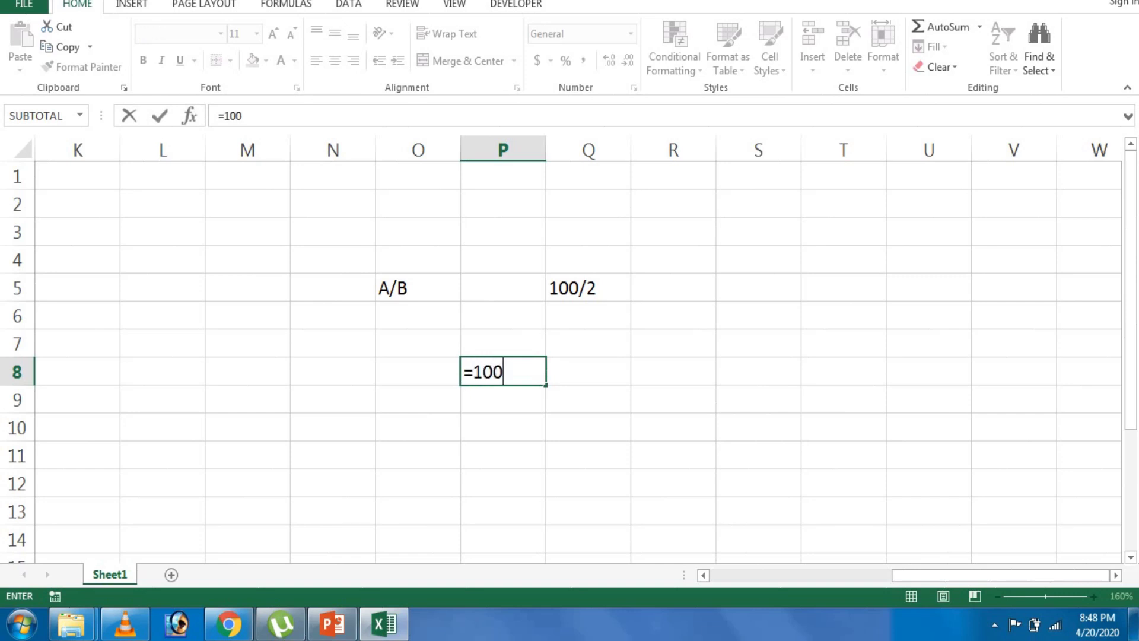
text(/2)
key(Return)
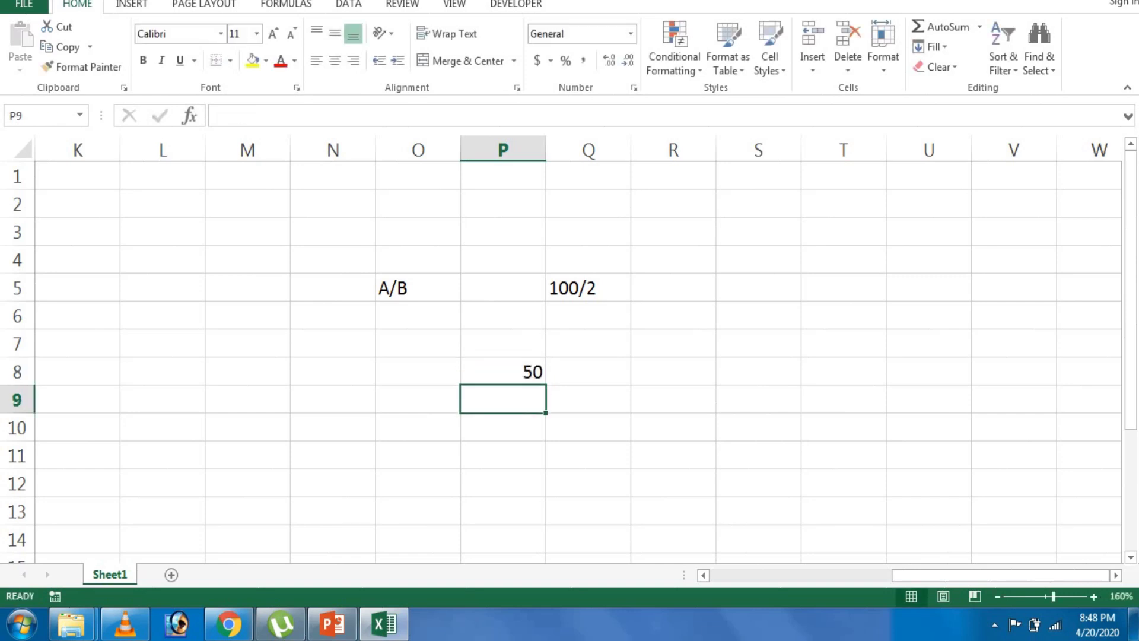
key(Down)
text(=)
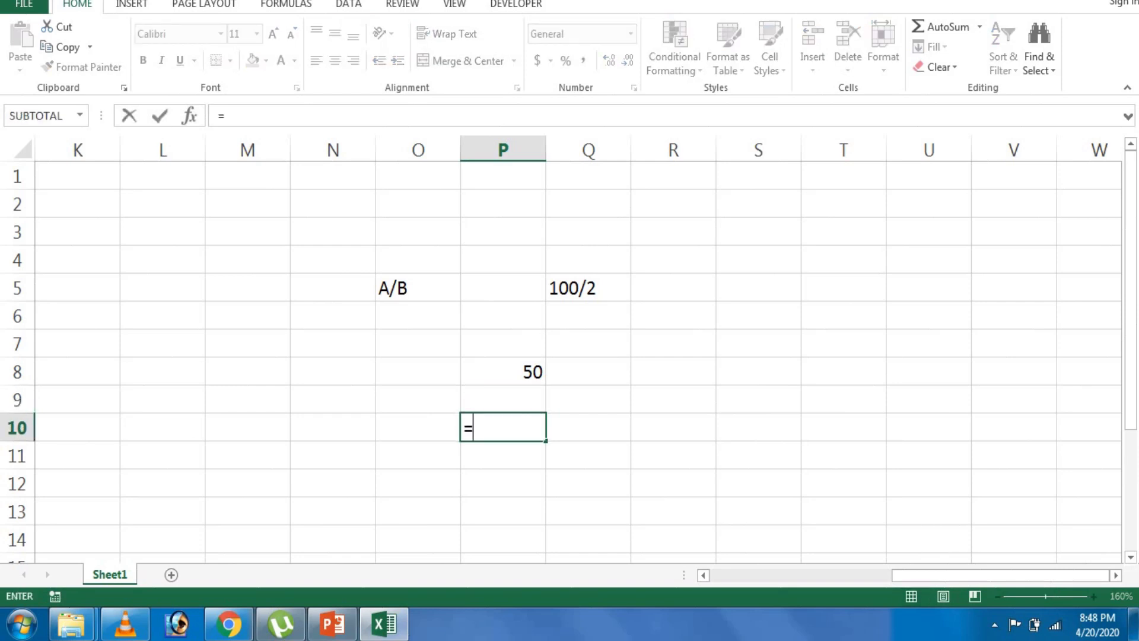
text(50/)
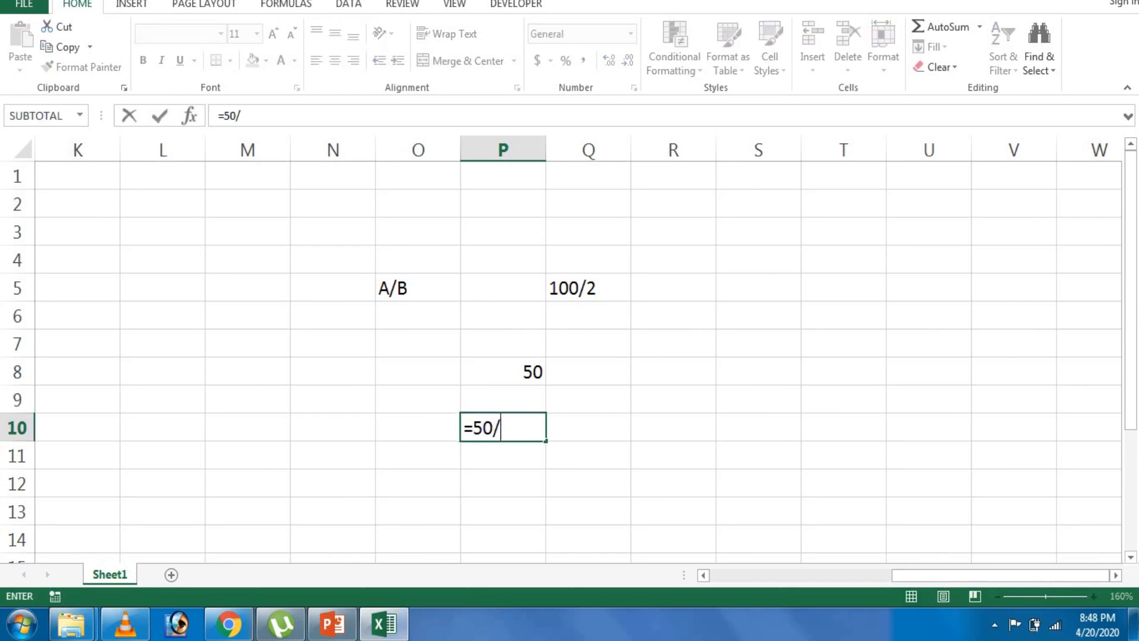
text(2)
key(Return)
click(503, 482)
text(25)
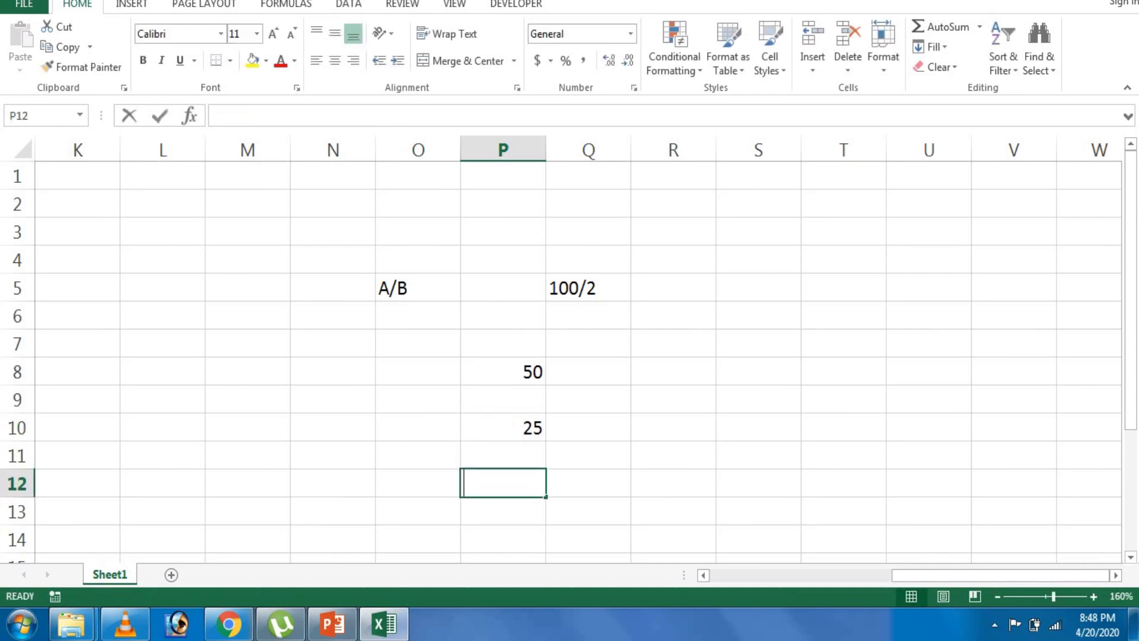
text(/)
key(BackSpace)
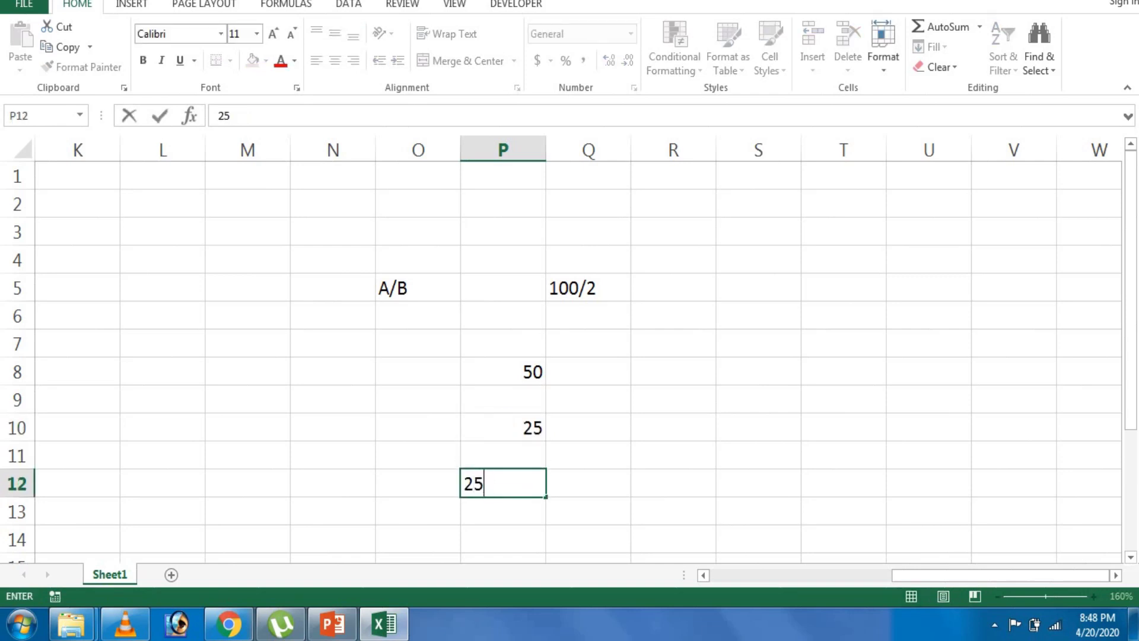
key(BackSpace)
key(BackSpace)
text(=25)
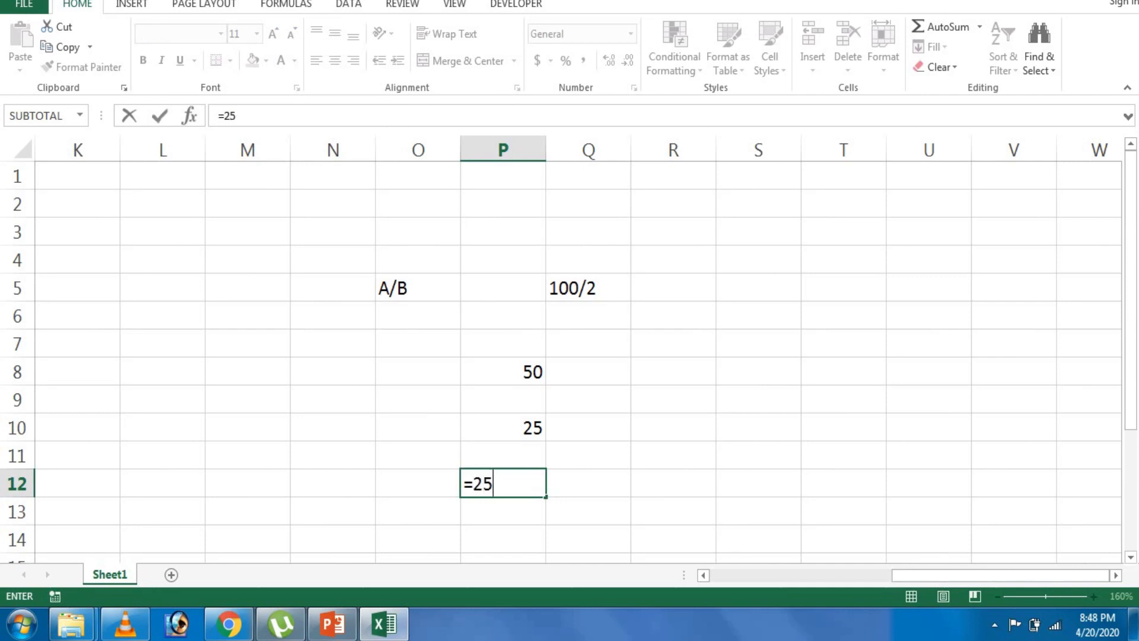
text(/2)
key(Return)
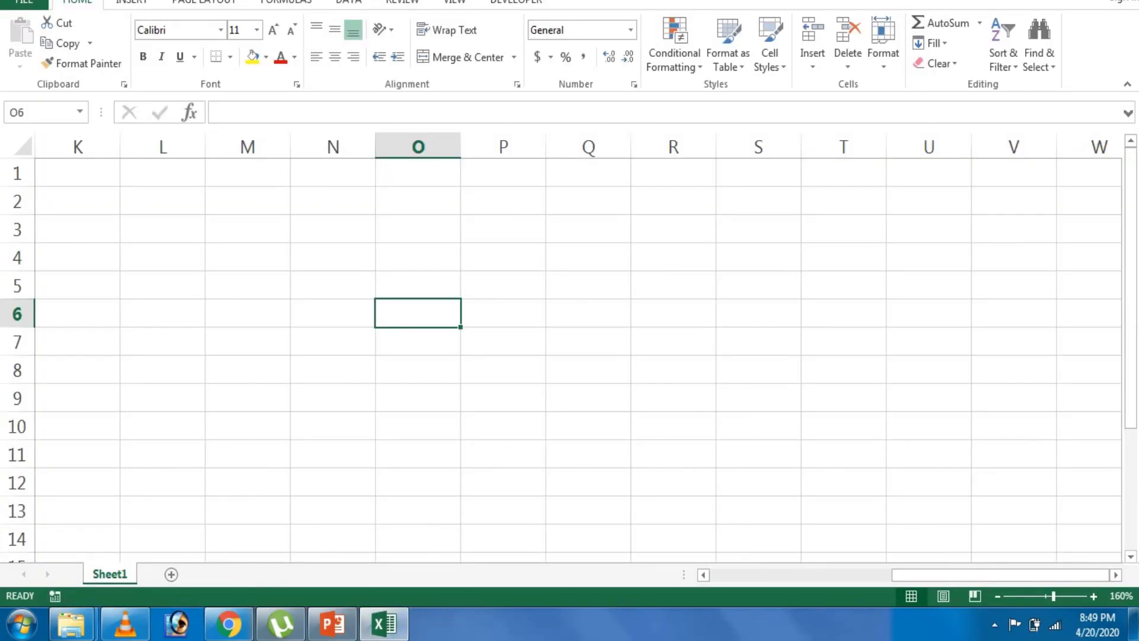
Add the heading C=A/B in O6.
text(C=)
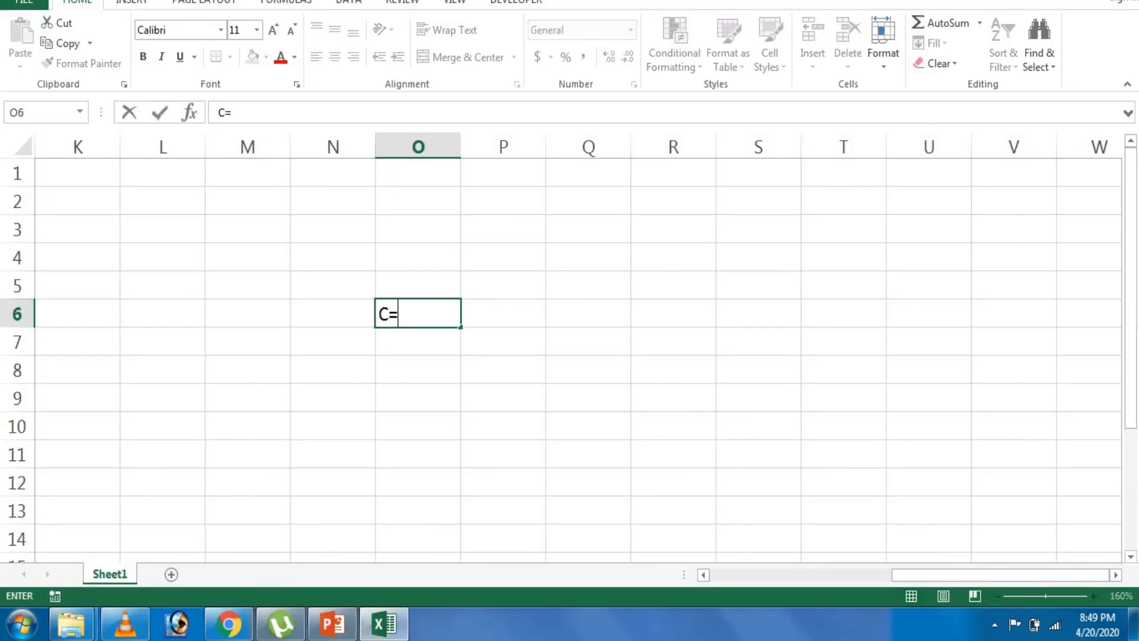
text(A/B)
key(Return)
key(Up)
key(Right)
key(Right)
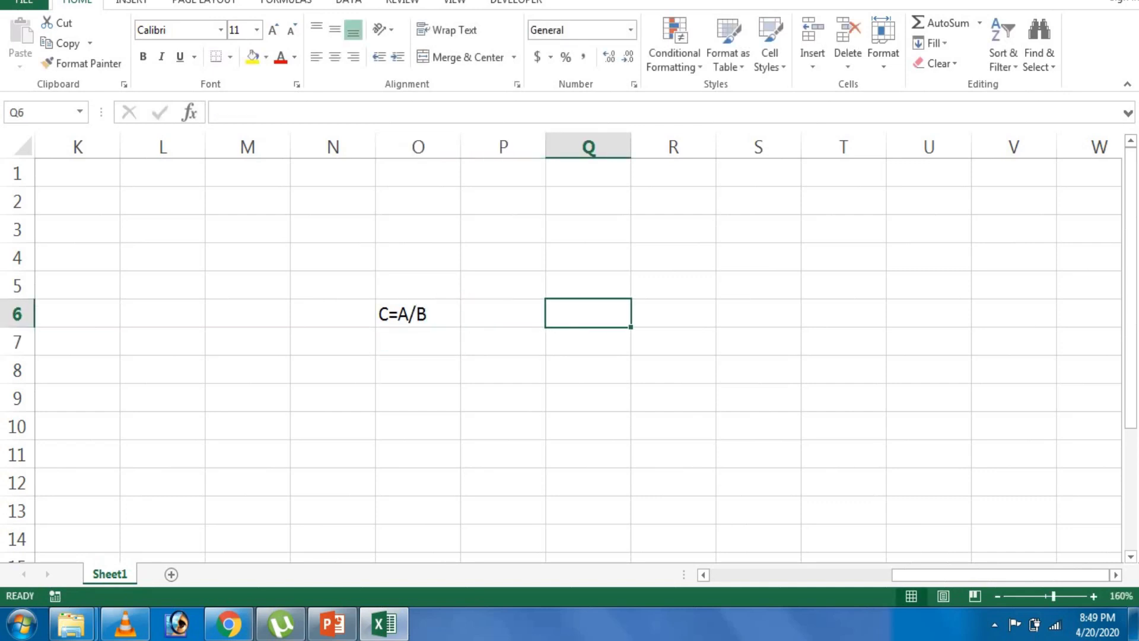
Enter the worked example C=100/2 in Q6.
text(100)
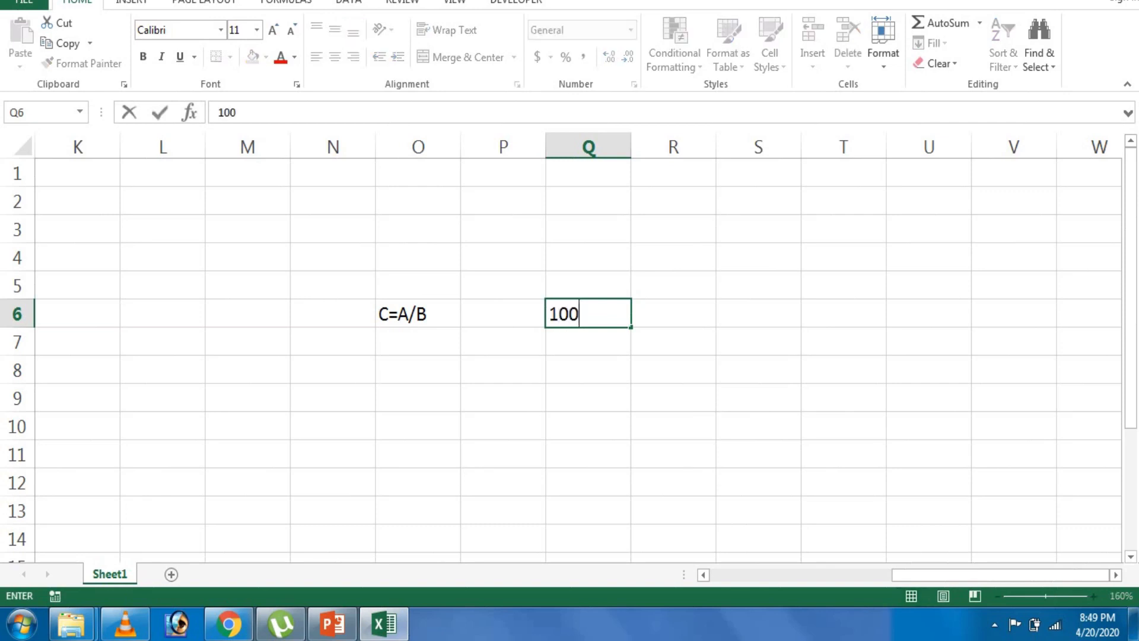
text(/)
key(BackSpace)
key(BackSpace)
key(BackSpace)
key(BackSpace)
text(C)
text(=100/2)
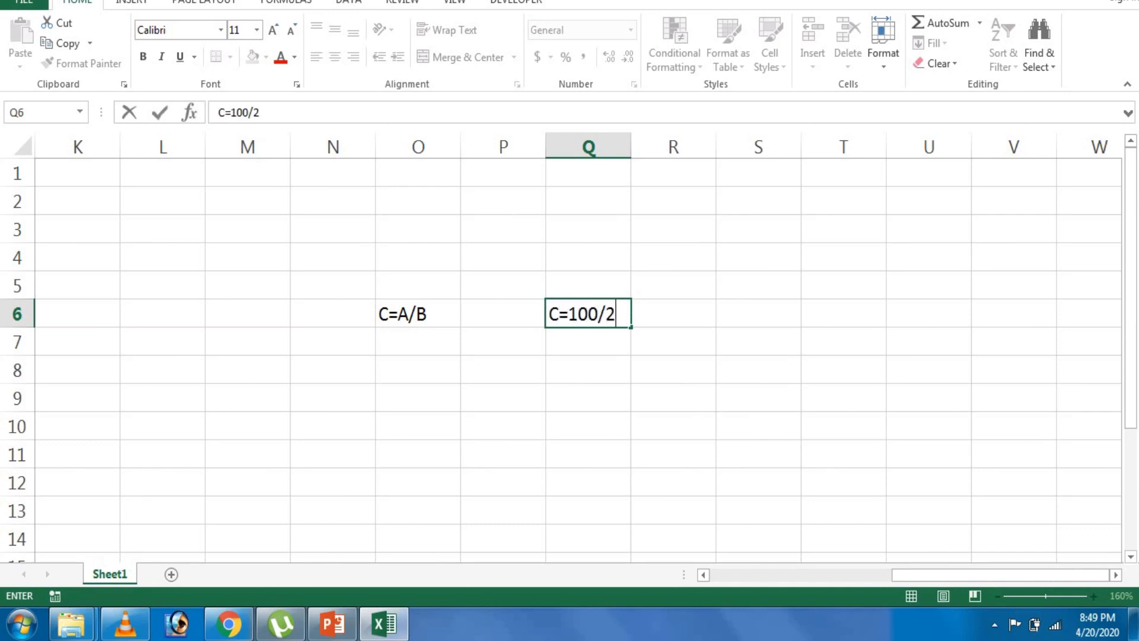
key(Return)
key(Down)
key(Left)
key(Left)
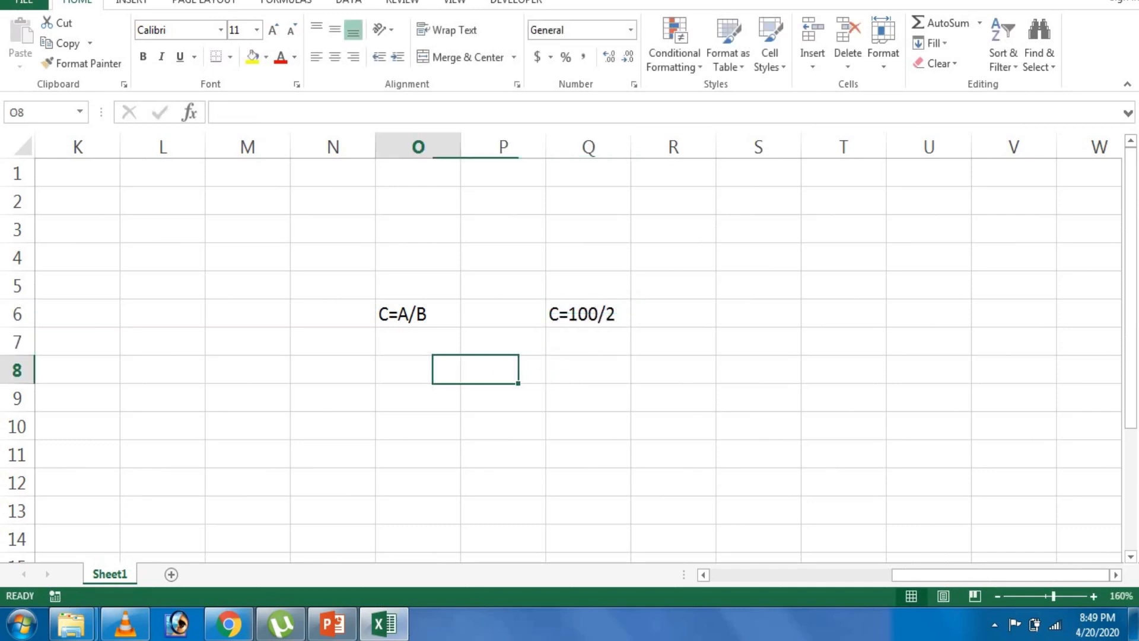
Label O8, O9 and O10 as A, B and C.
key(F2)
text(A)
key(Return)
text(B)
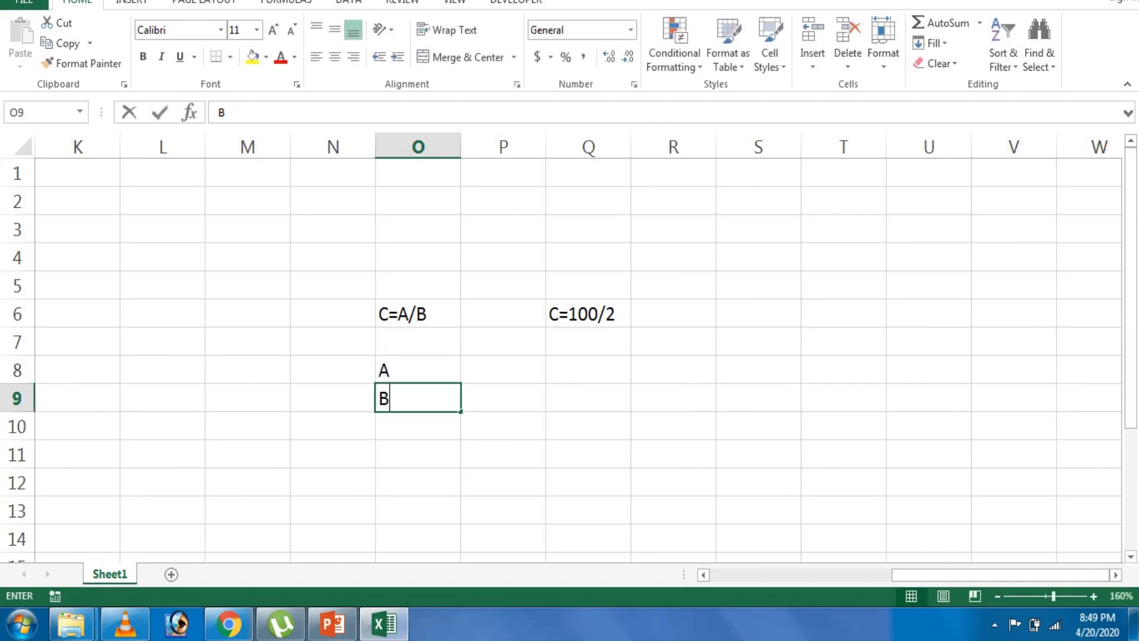
key(Return)
text(C)
key(Return)
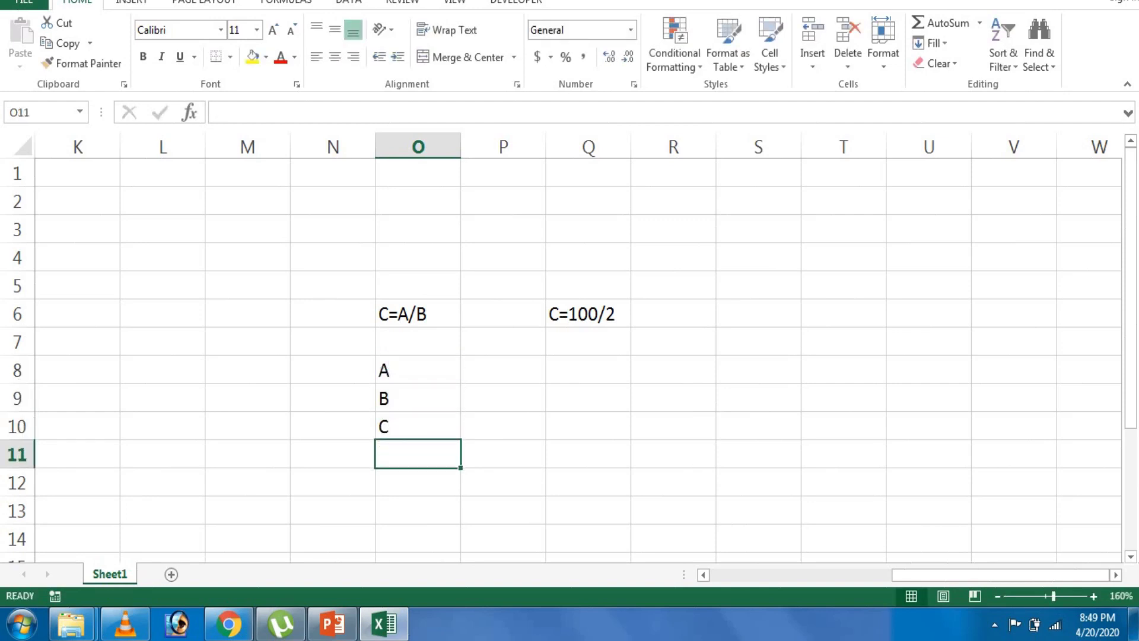
Build the formula =P8/P9 in P10 by pointing, which shows #DIV/0!
key(Up)
key(Up)
key(Up)
key(Right)
key(Down)
key(Down)
key(Down)
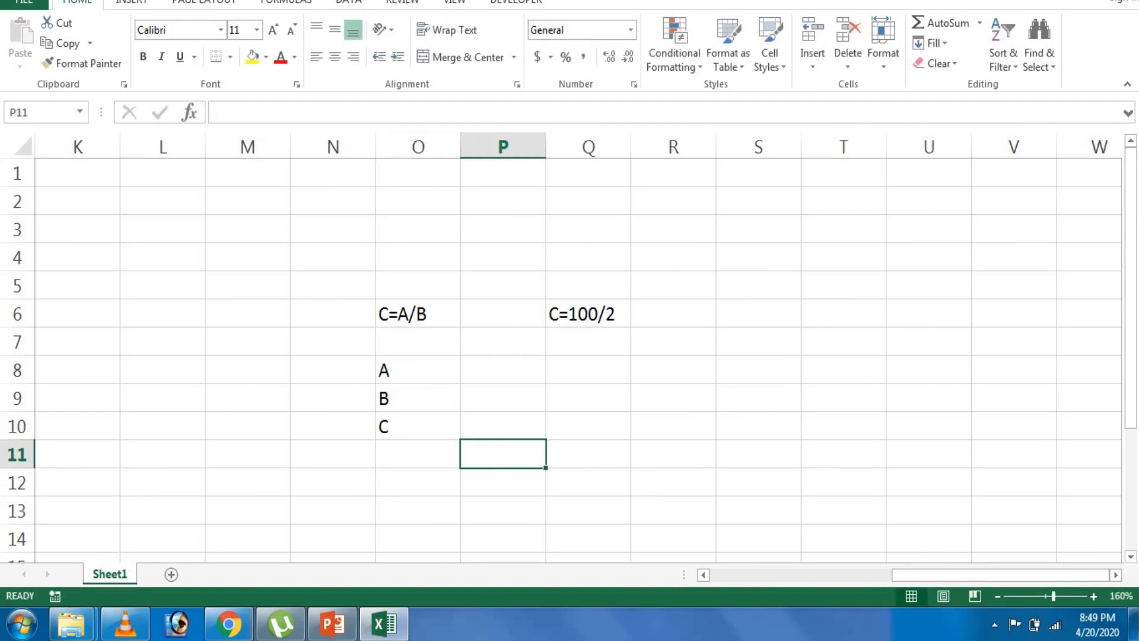
key(Up)
text(=)
key(Up)
key(Up)
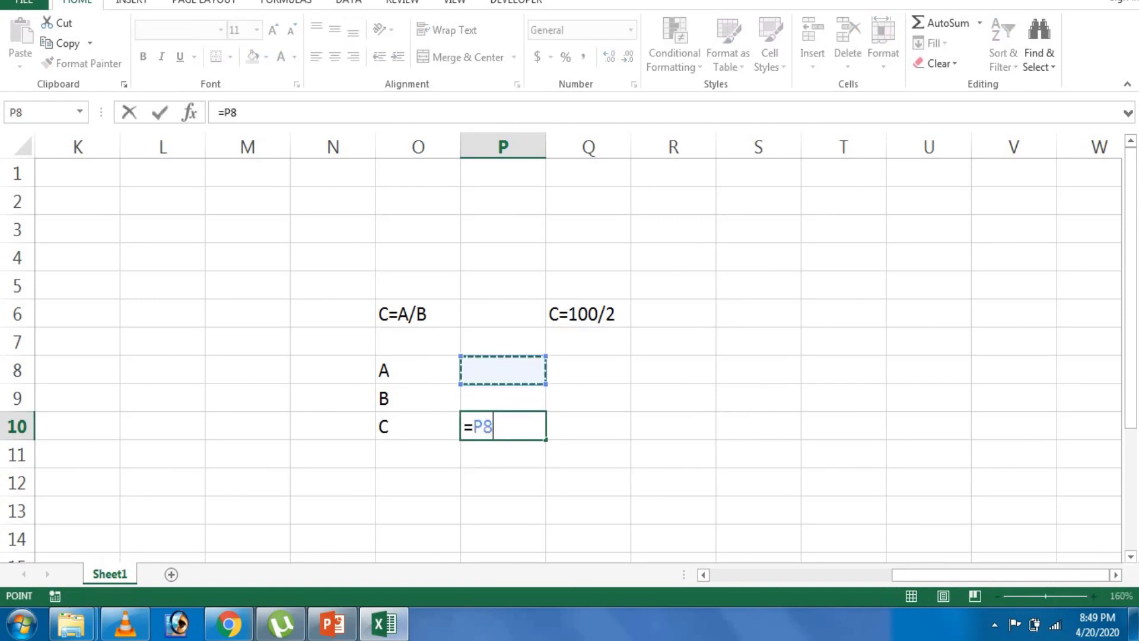
text(/)
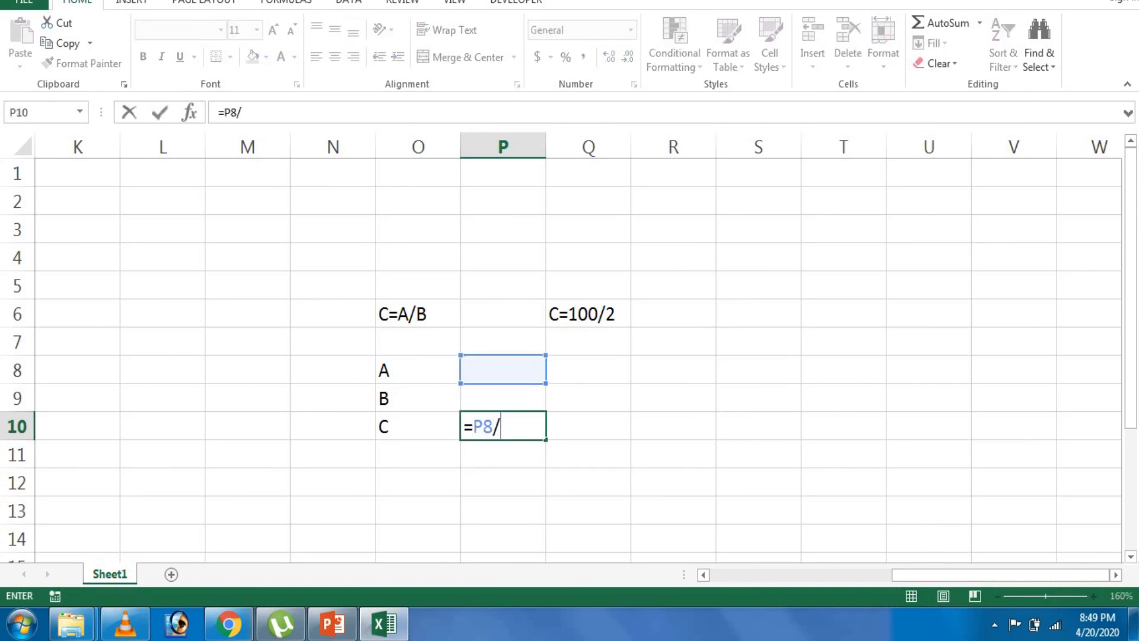
key(Up)
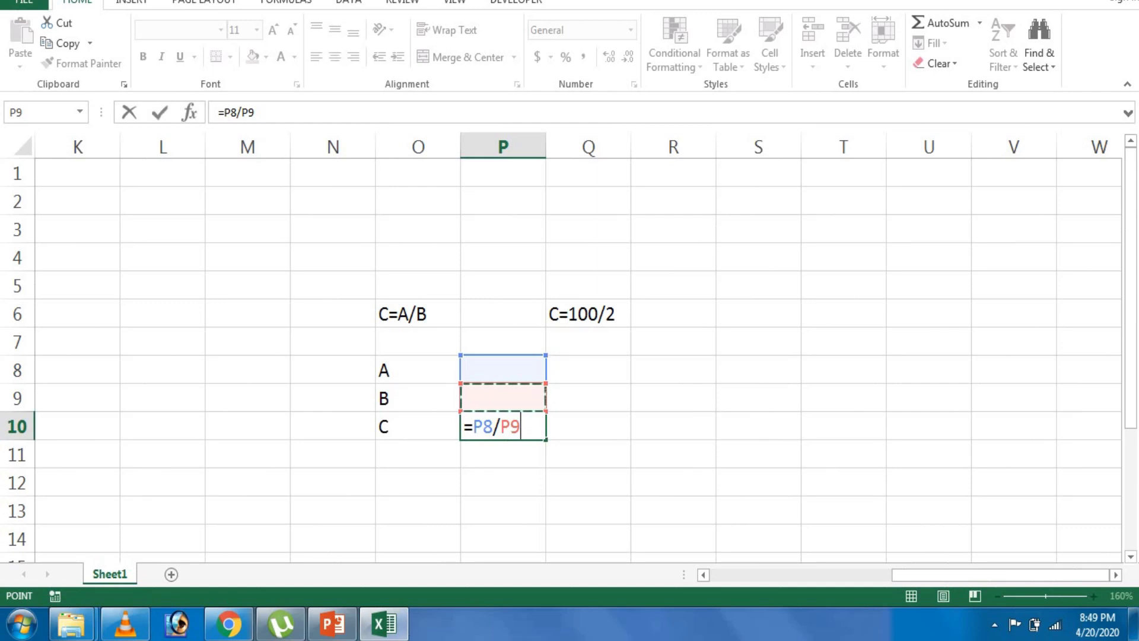
key(Return)
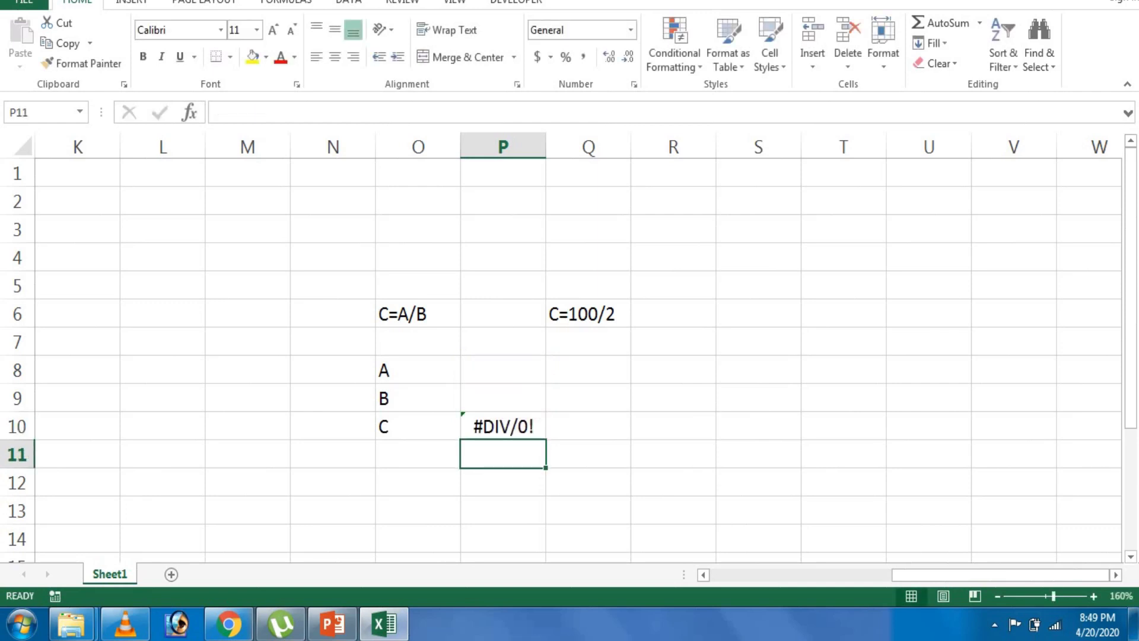
key(Up)
key(Up)
key(Up)
Enter A as 50 and B as 2, then change A to 100 and 25 as C recalculates.
text(5)
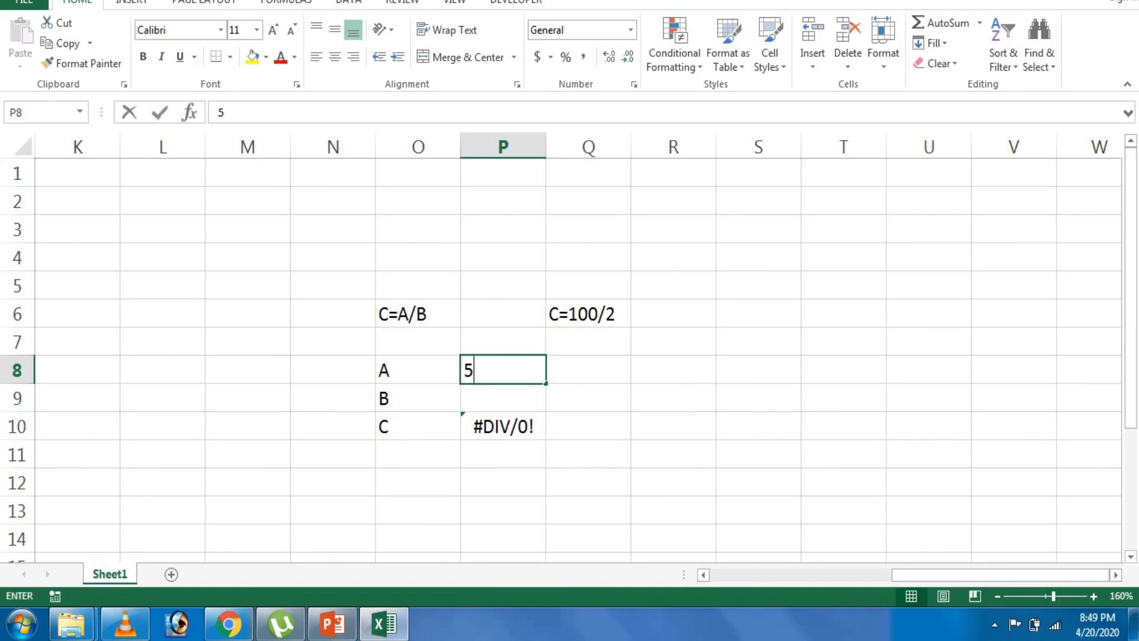
text(0)
key(Return)
text(2)
key(Return)
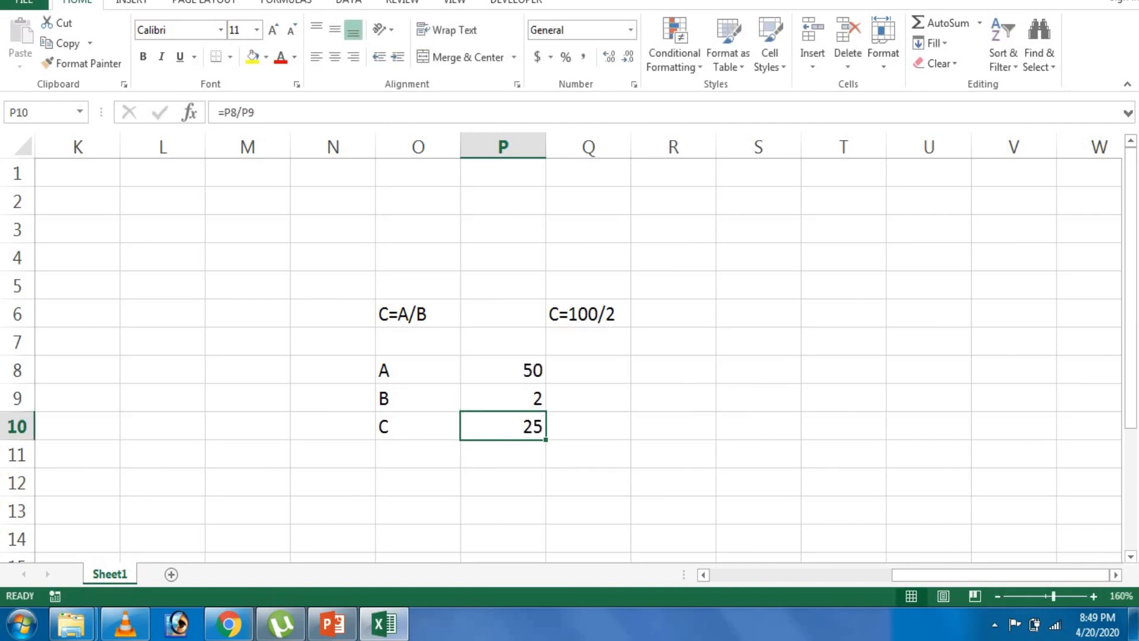
key(Up)
key(Up)
text(10)
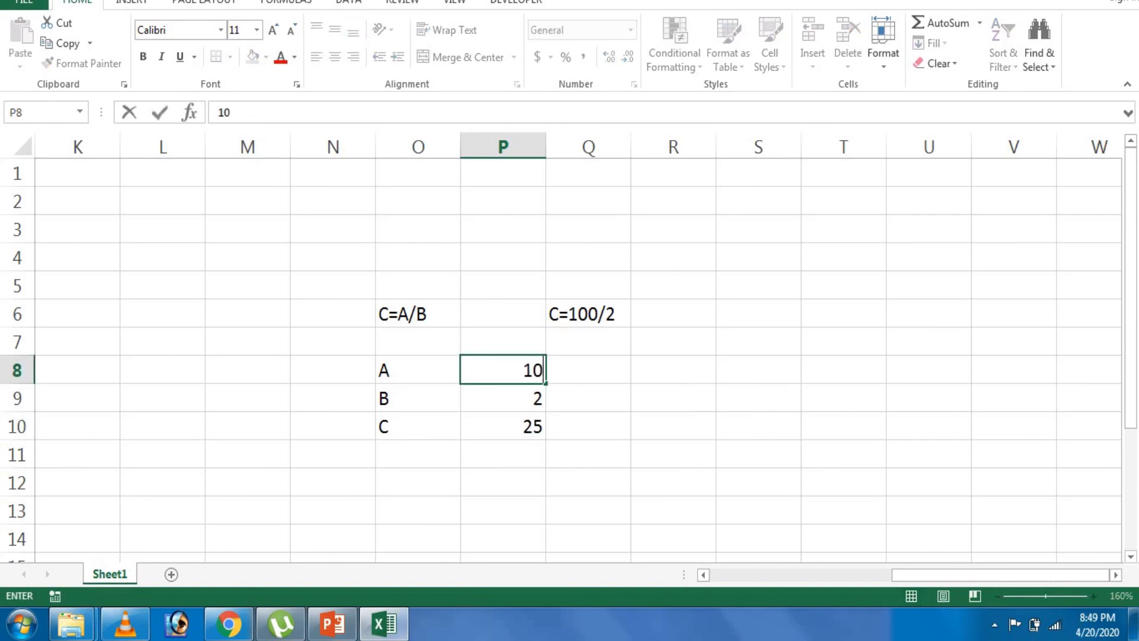
text(0)
key(Return)
key(Up)
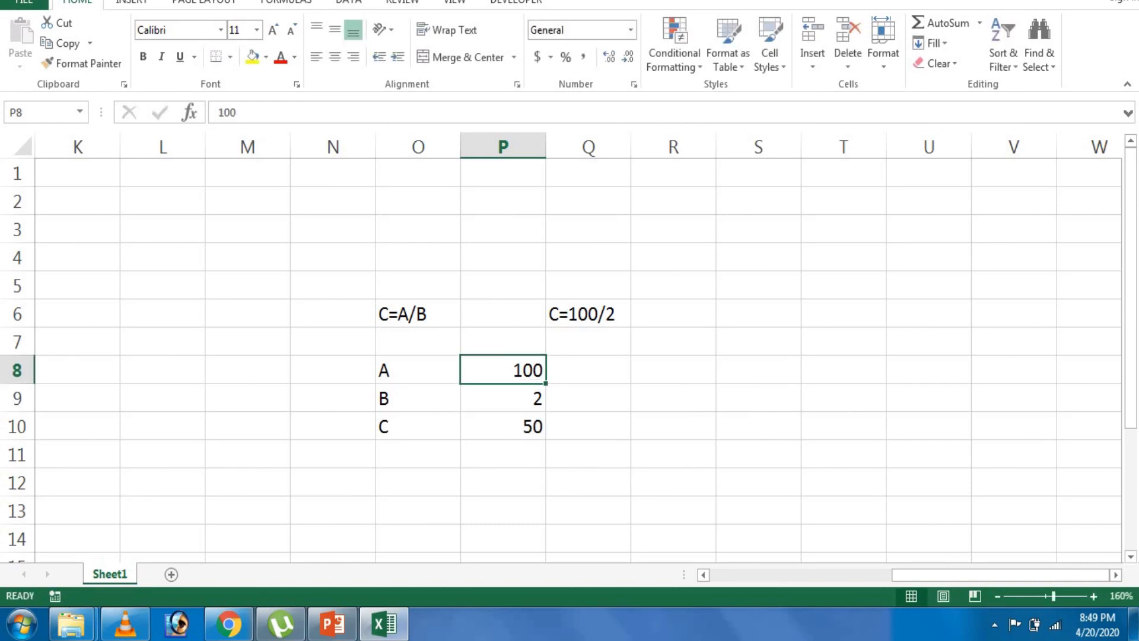
text(25)
key(Return)
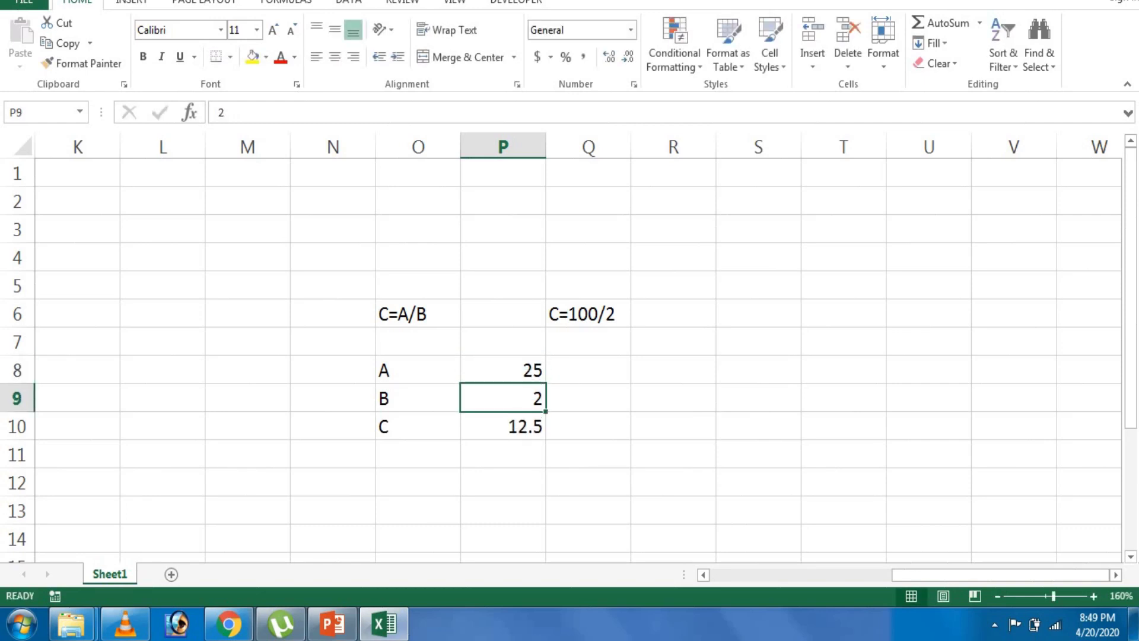
key(Up)
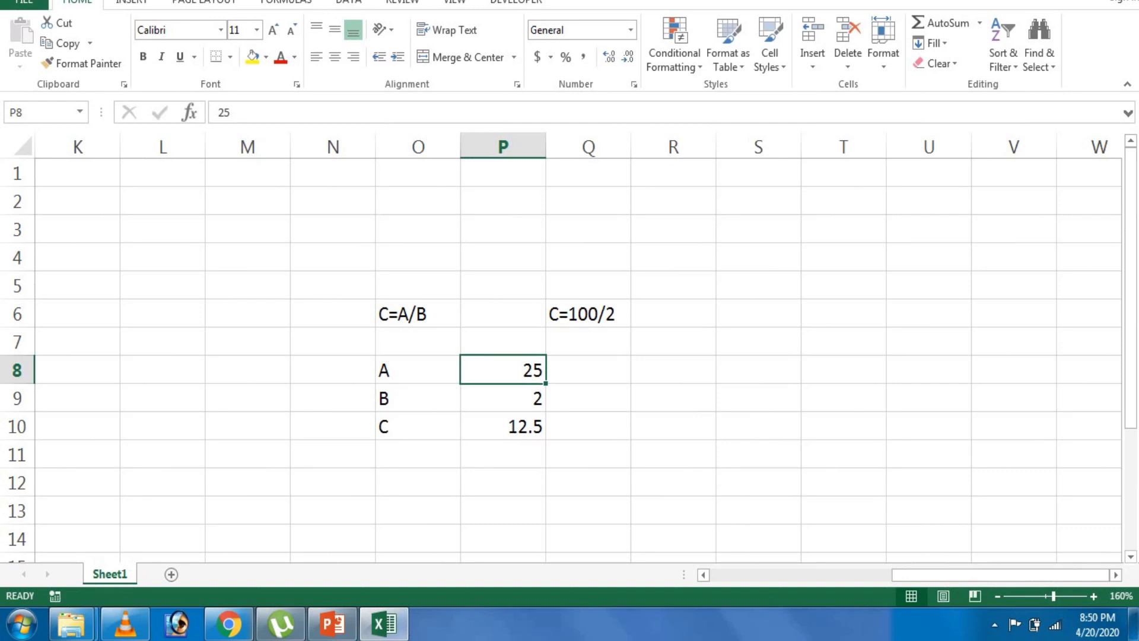
Change A to 17, then set A to 10 and B to 5.
click(503, 341)
click(503, 370)
text(1)
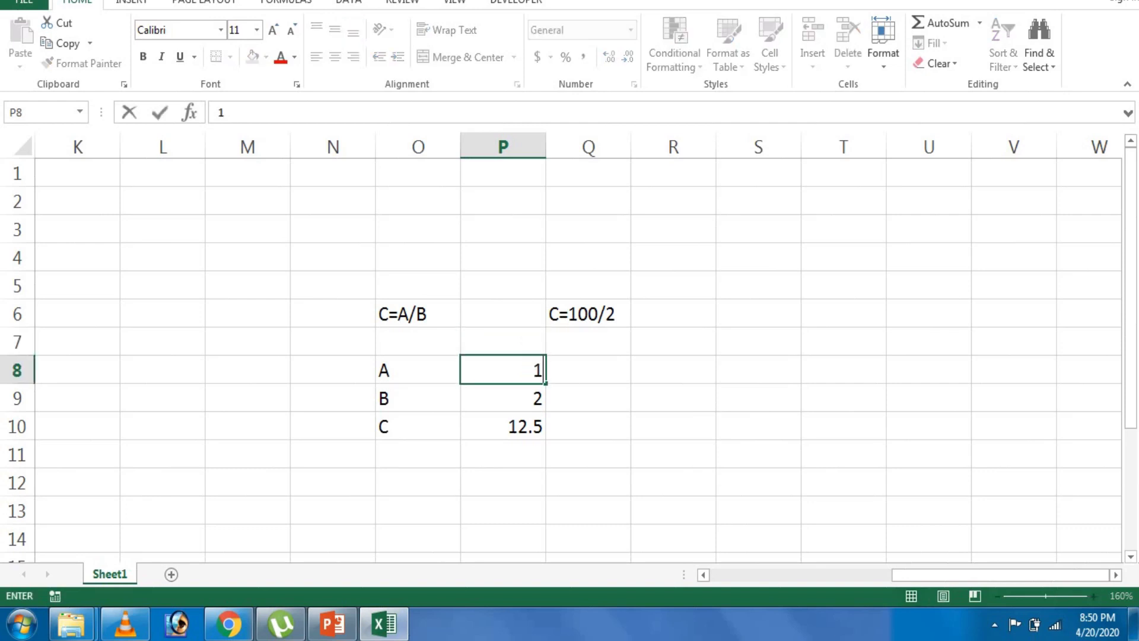
text(7)
key(Return)
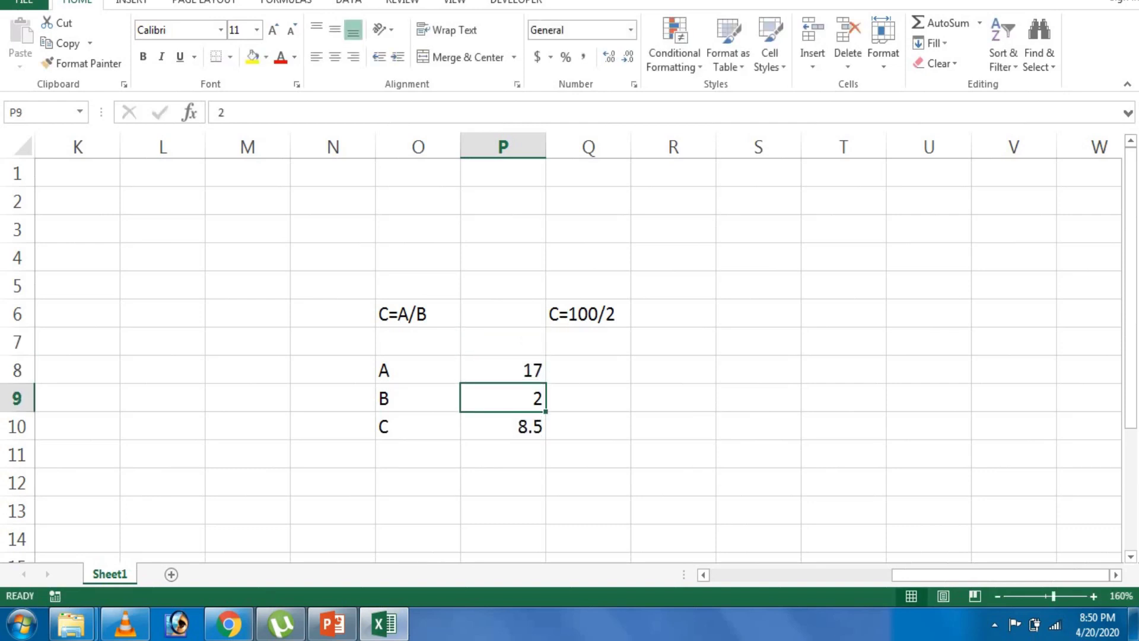
click(503, 370)
text(10)
key(Return)
text(5)
key(Return)
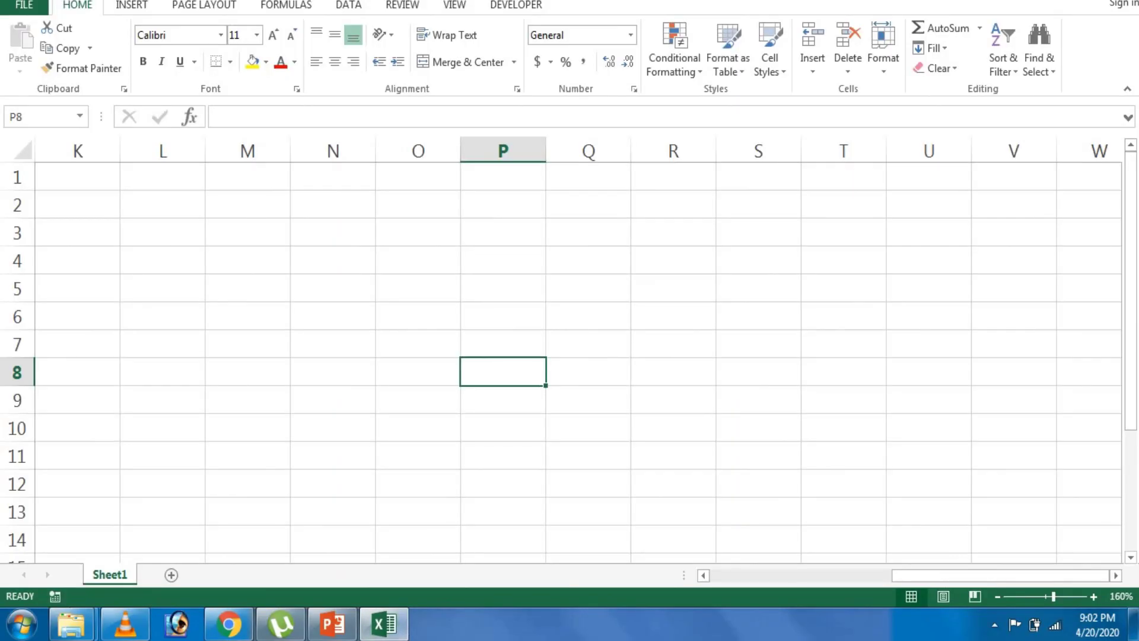
Compute 5%, 83% and 14% in P8 with =5/100, =83/100 and =14/100.
text(=)
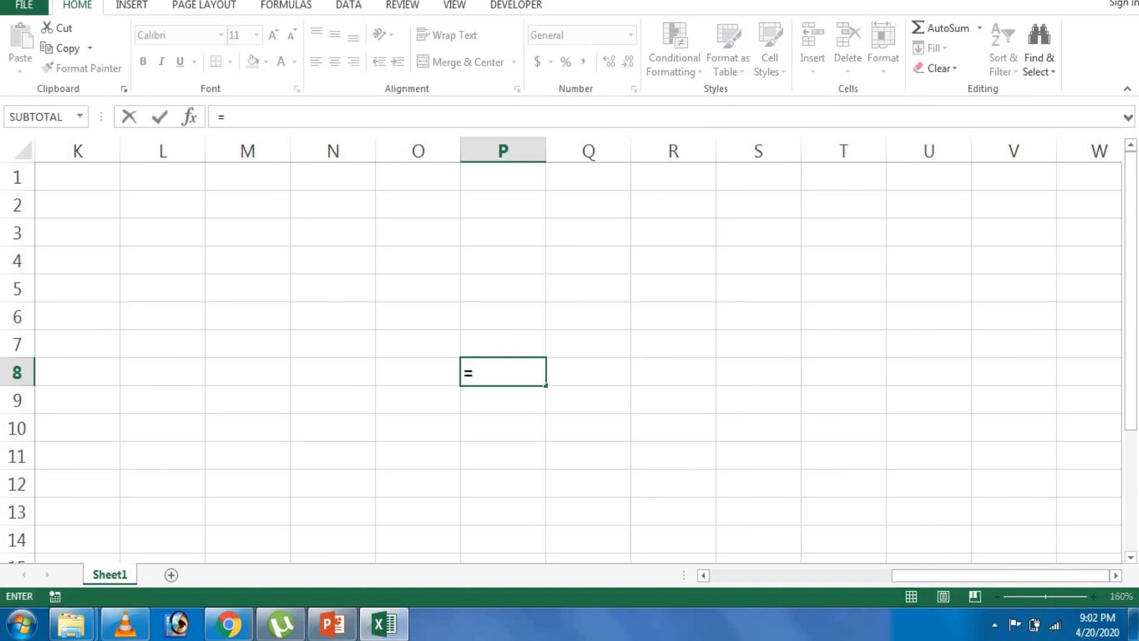
text(5/100)
key(Return)
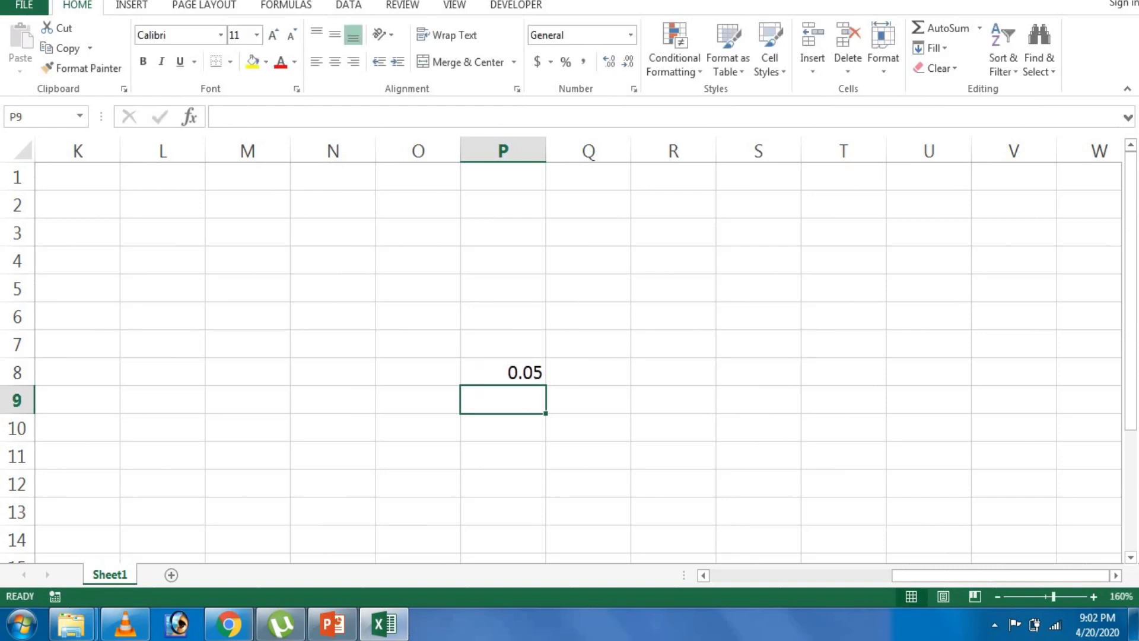
click(502, 372)
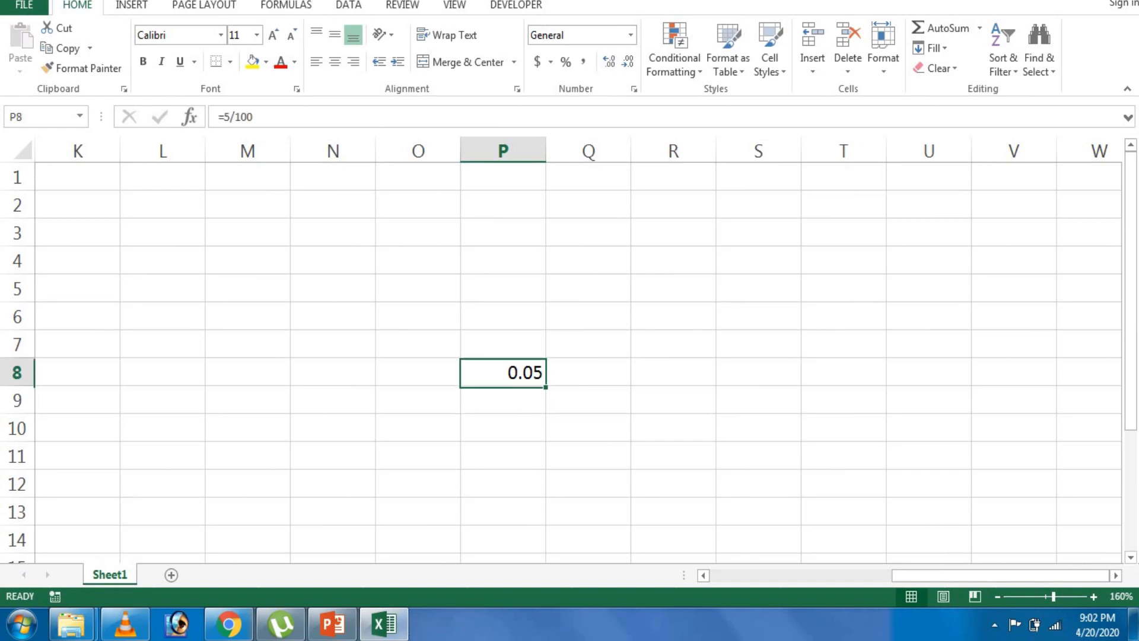
text(=)
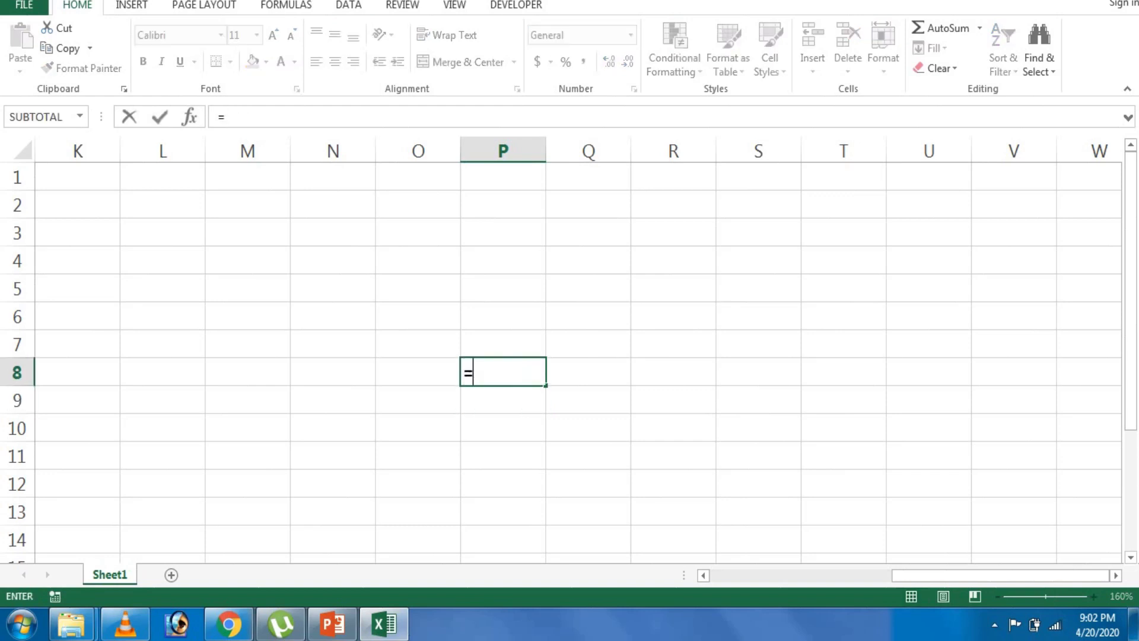
text(8)
text(3/100)
key(Return)
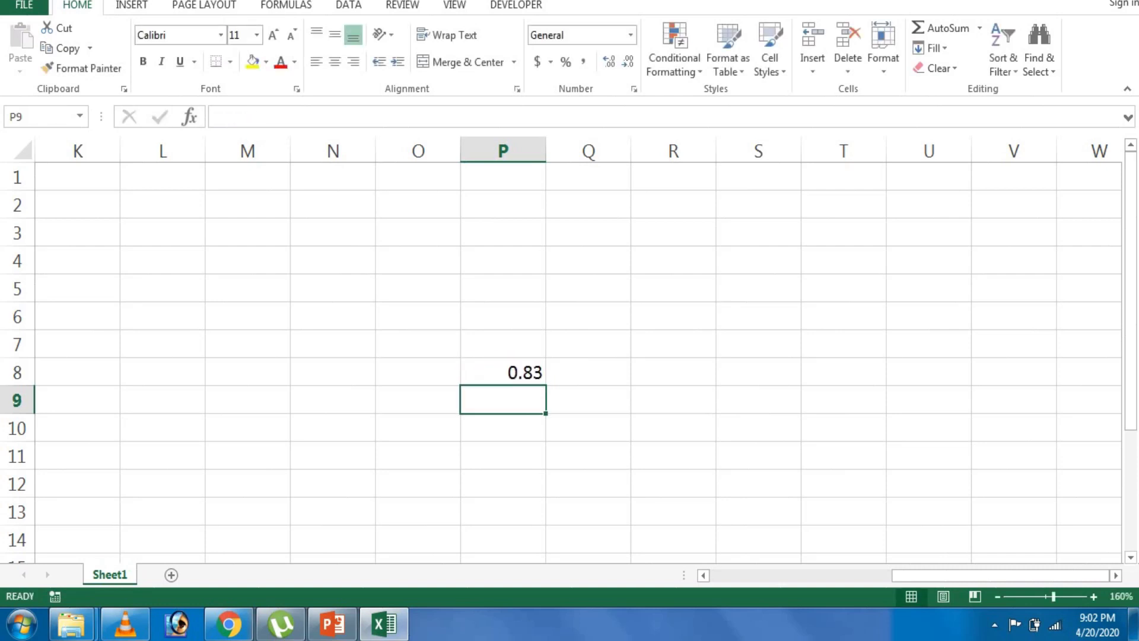
click(502, 372)
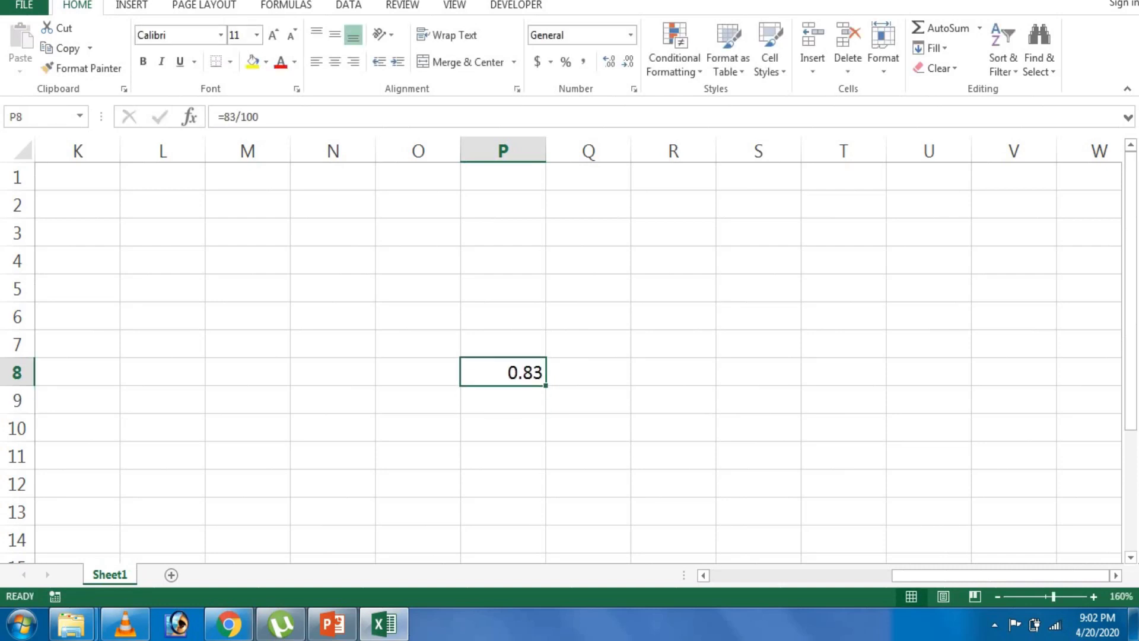
text(=1)
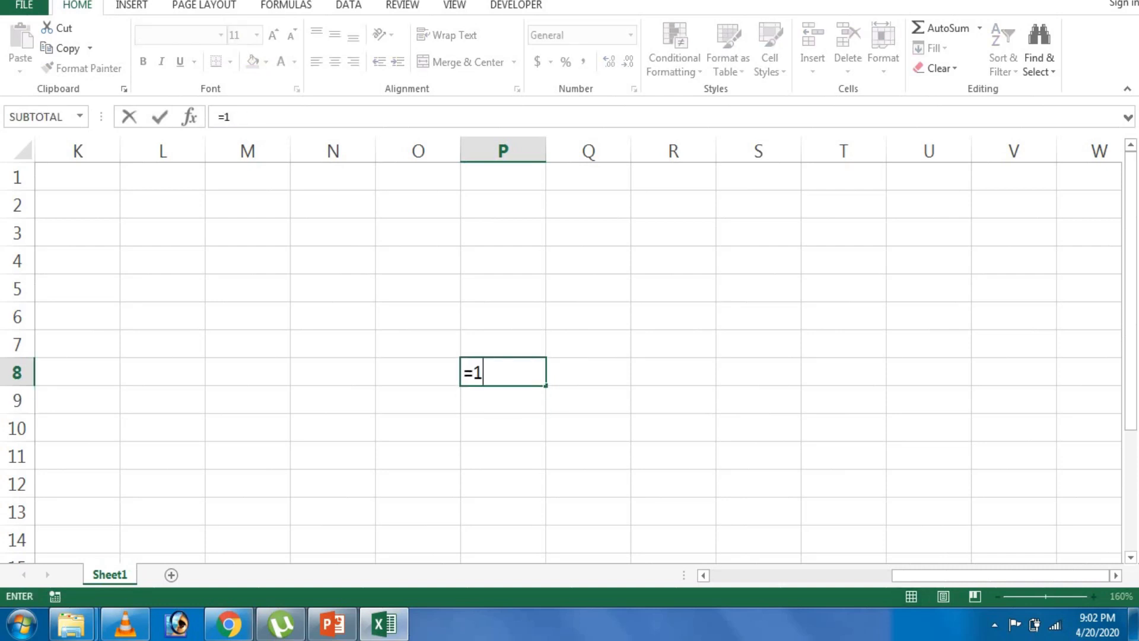
text(4/1)
text(00)
key(Return)
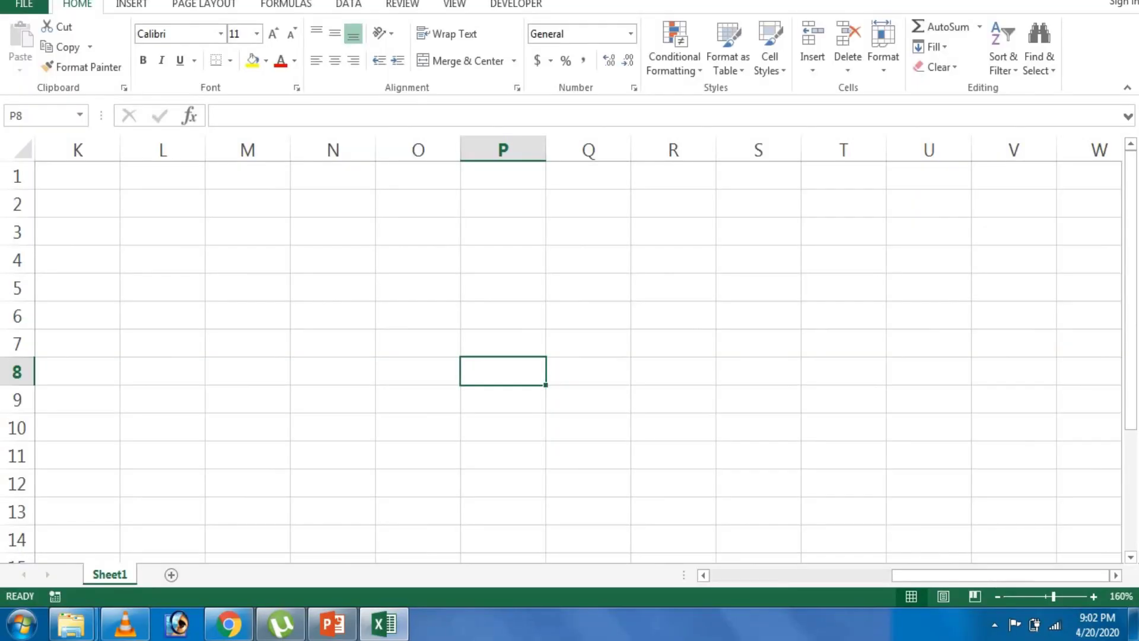
Type the heading C=A% in O6, then label P8 as C and P7 as A.
click(418, 314)
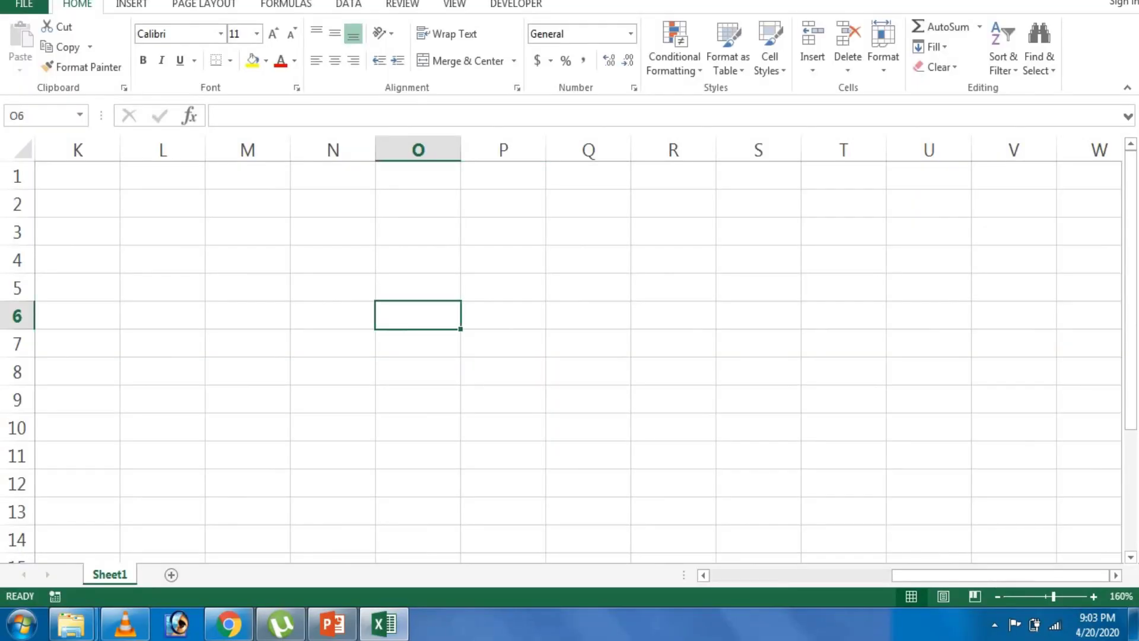
text(C=A)
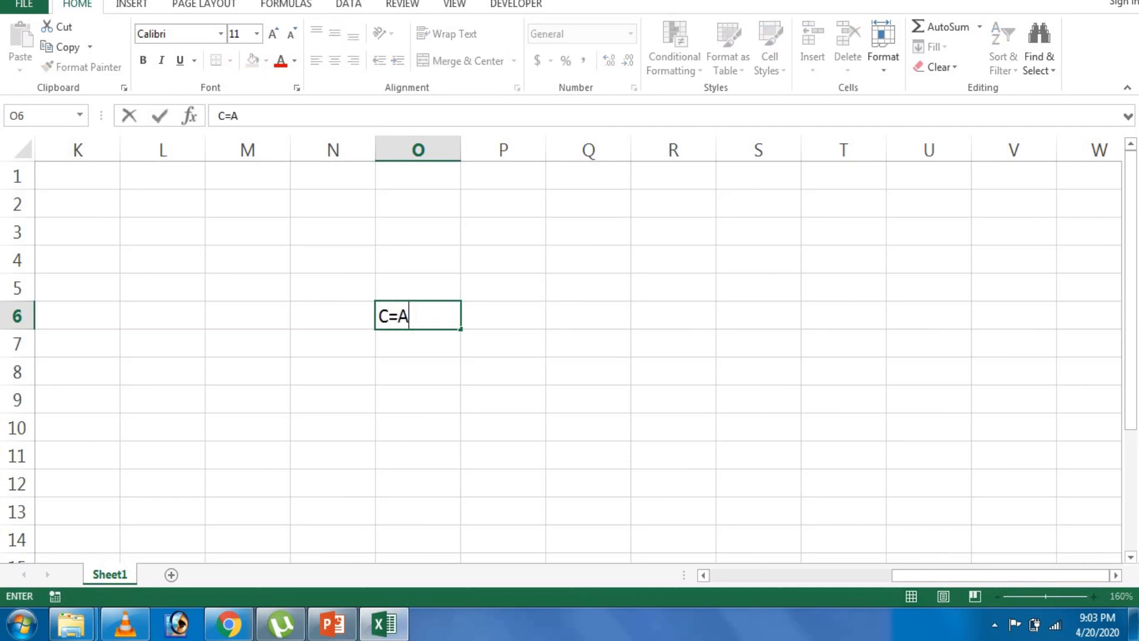
text(%)
key(Return)
key(Right)
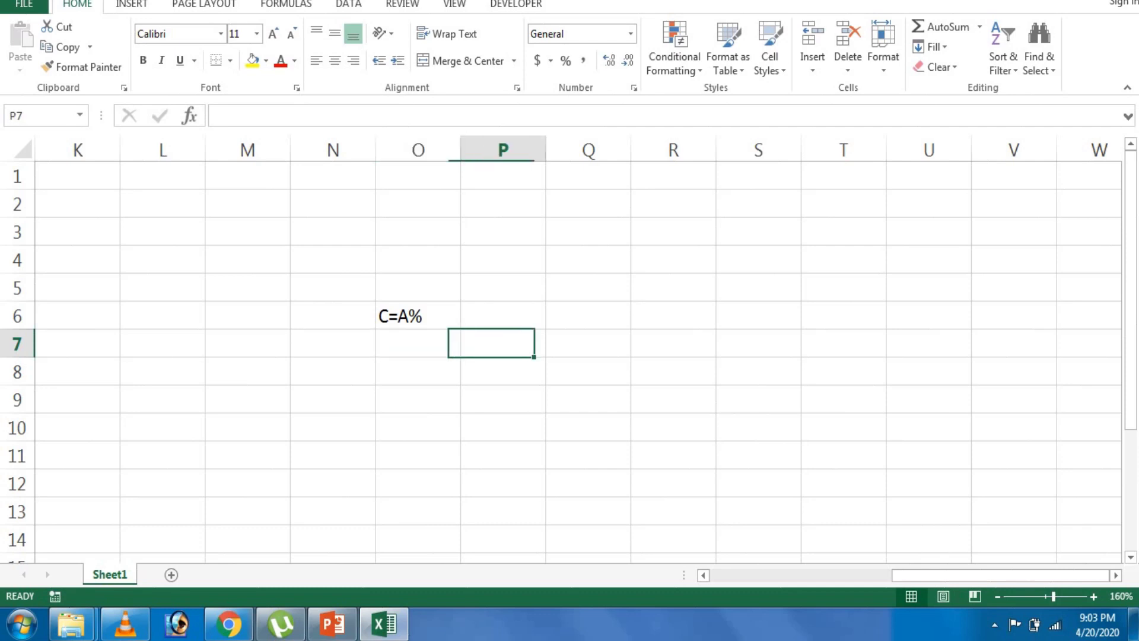
key(Right)
key(Down)
key(Left)
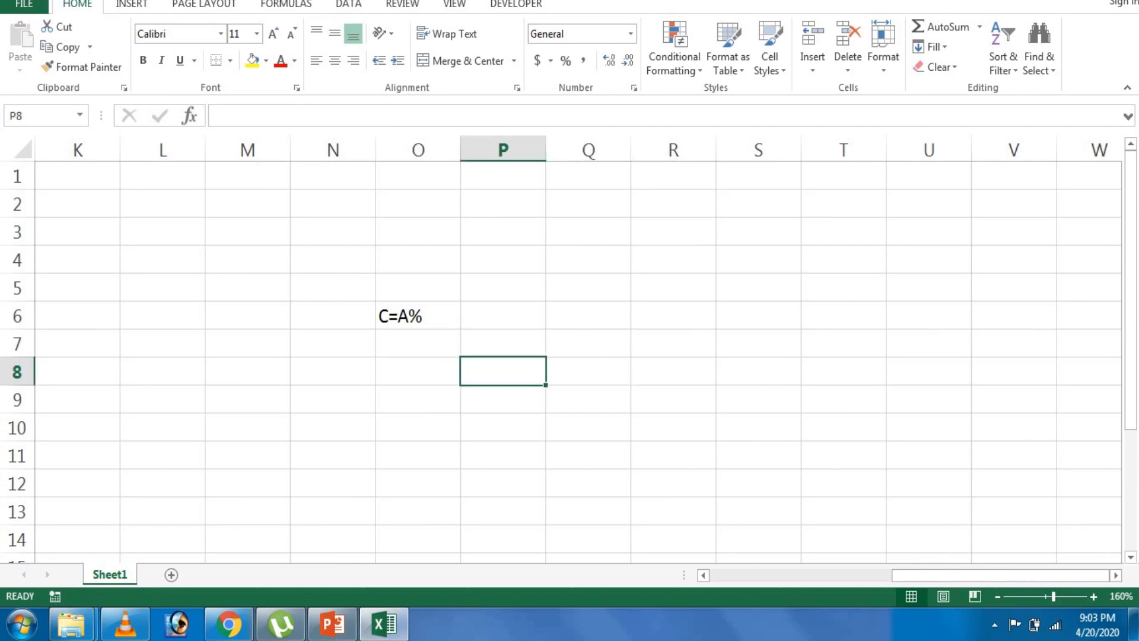
text(C)
key(Up)
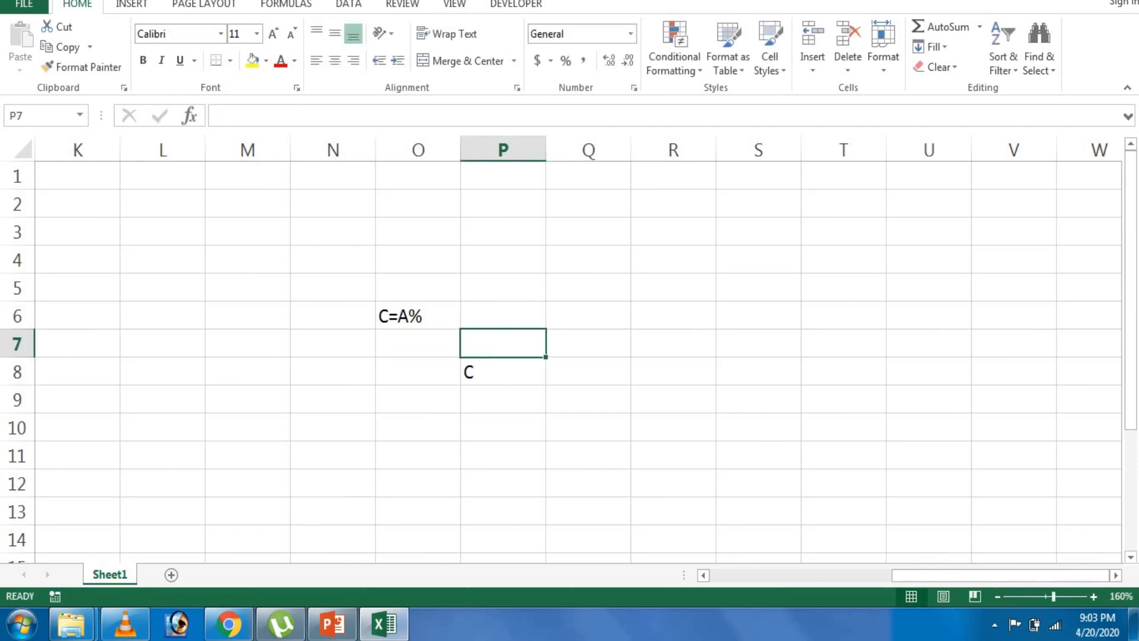
text(A)
click(588, 371)
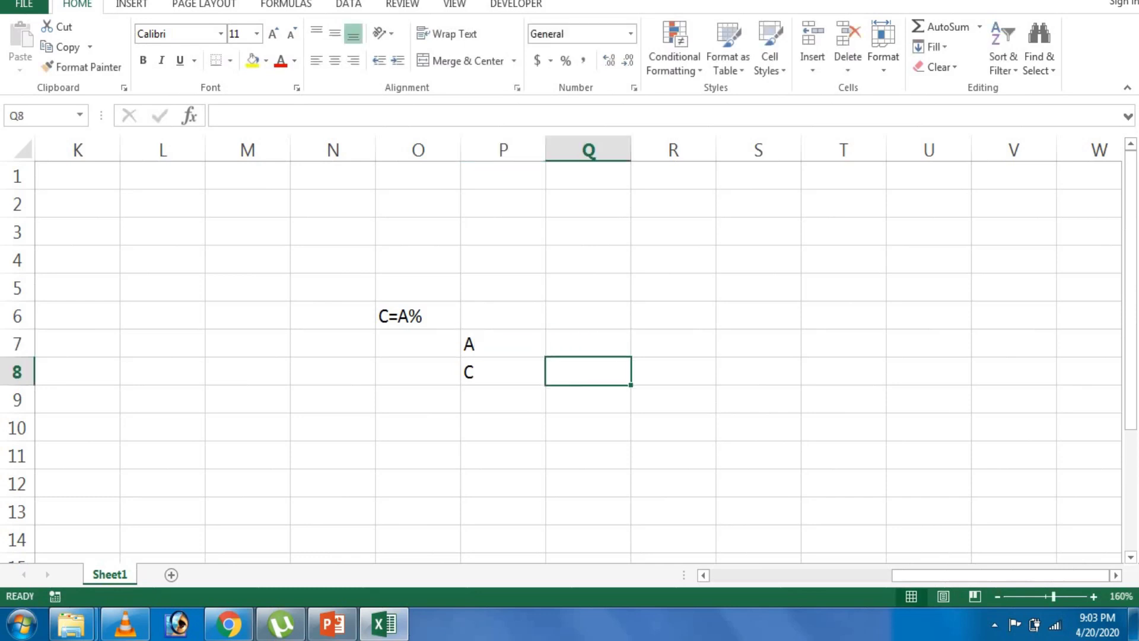
Enter =Q7/100 in Q8 so it converts A to a percentage, showing 0 for now.
text(=)
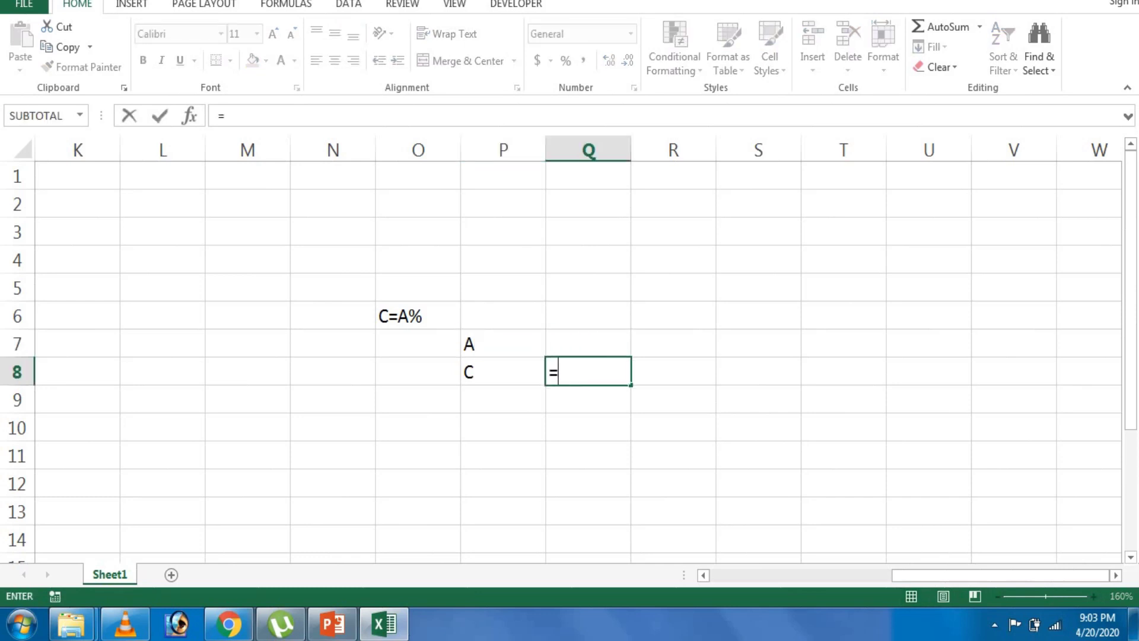
key(Up)
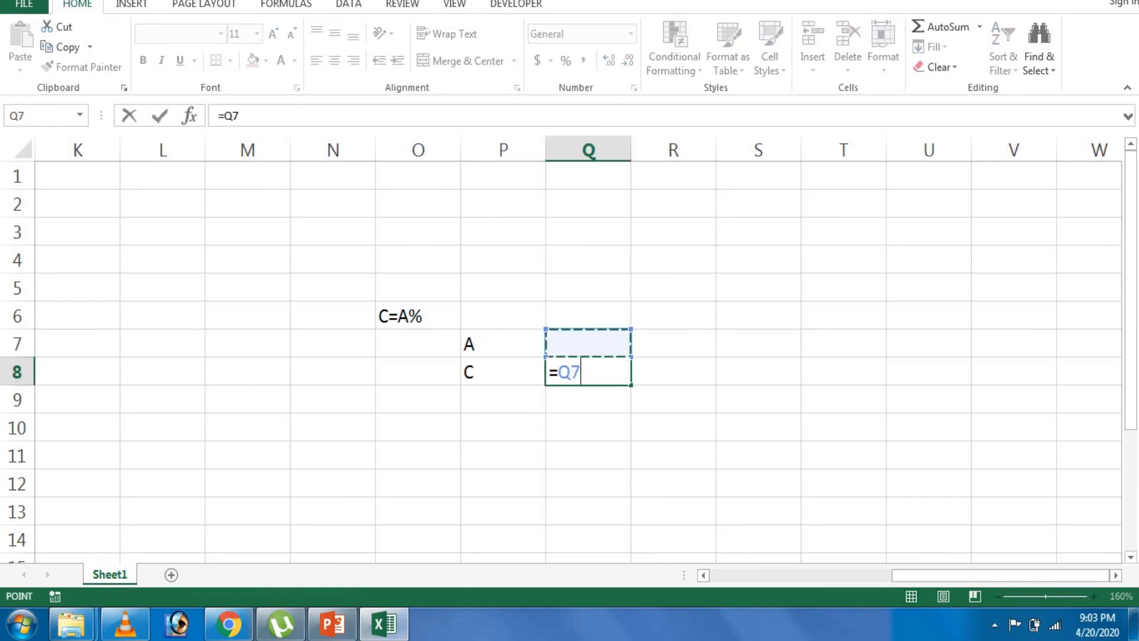
text(/1)
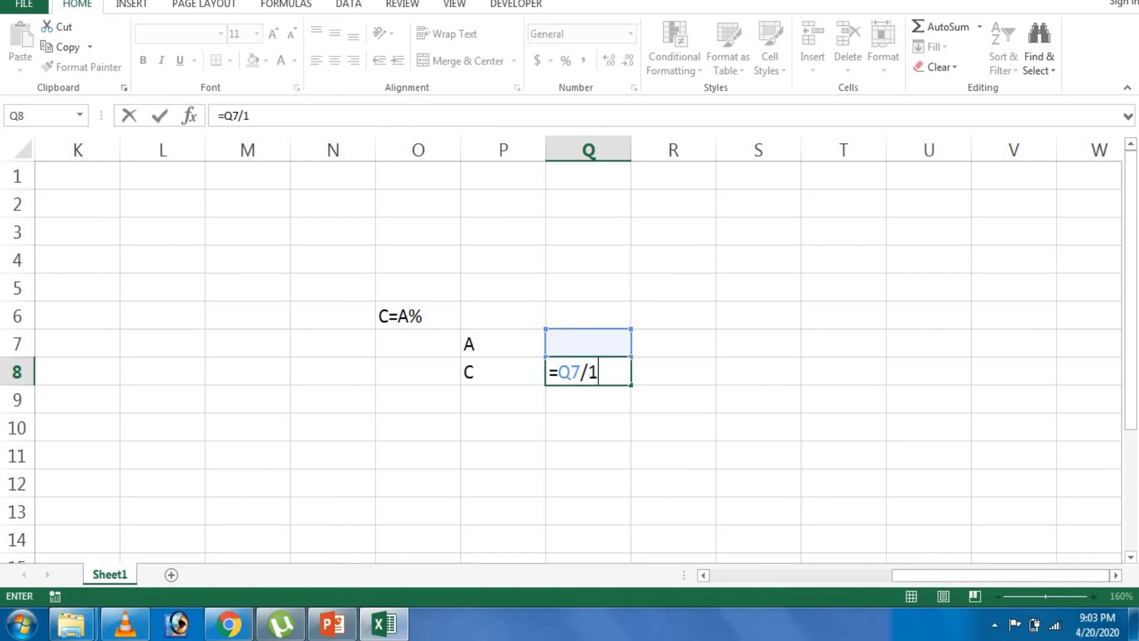
text(00)
key(Return)
click(588, 343)
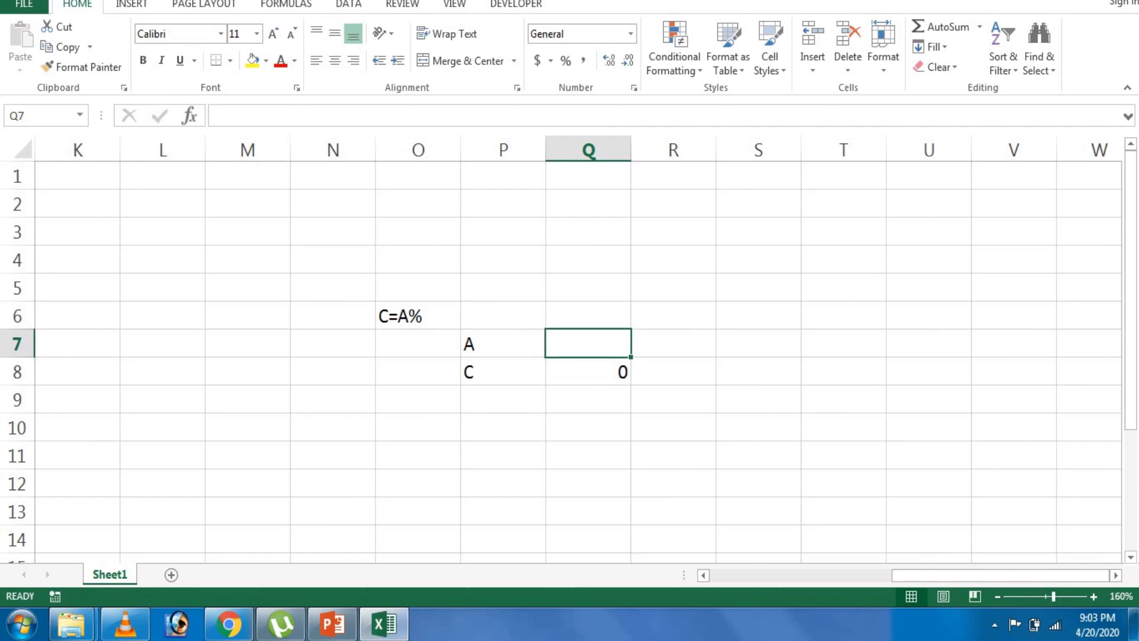
Enter 12, 75, 1000, then 90 in Q7, with Q8 showing 0.12, 0.75, 10 and 0.9.
text(12)
key(Return)
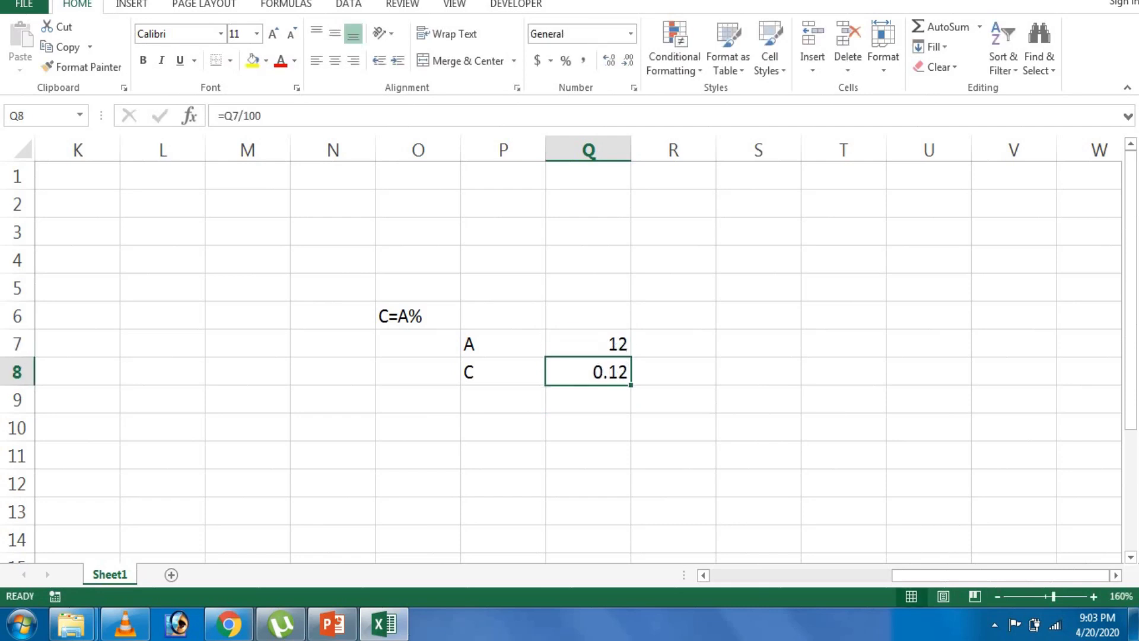
click(587, 343)
text(75)
key(Return)
click(588, 343)
text(1)
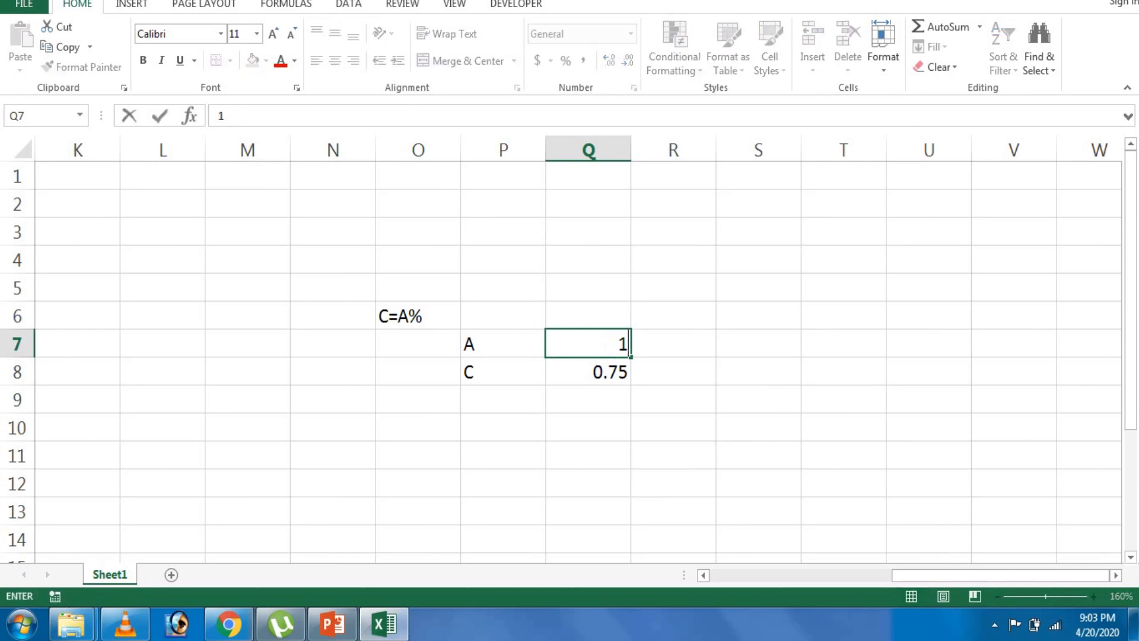
text(000)
key(Return)
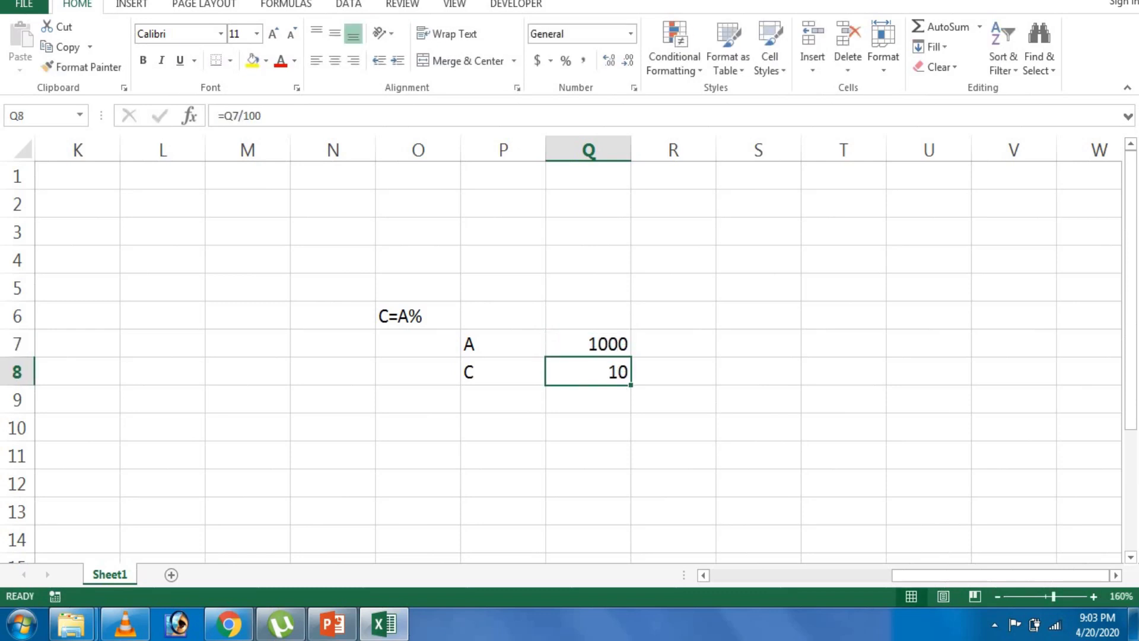
click(588, 343)
text(9)
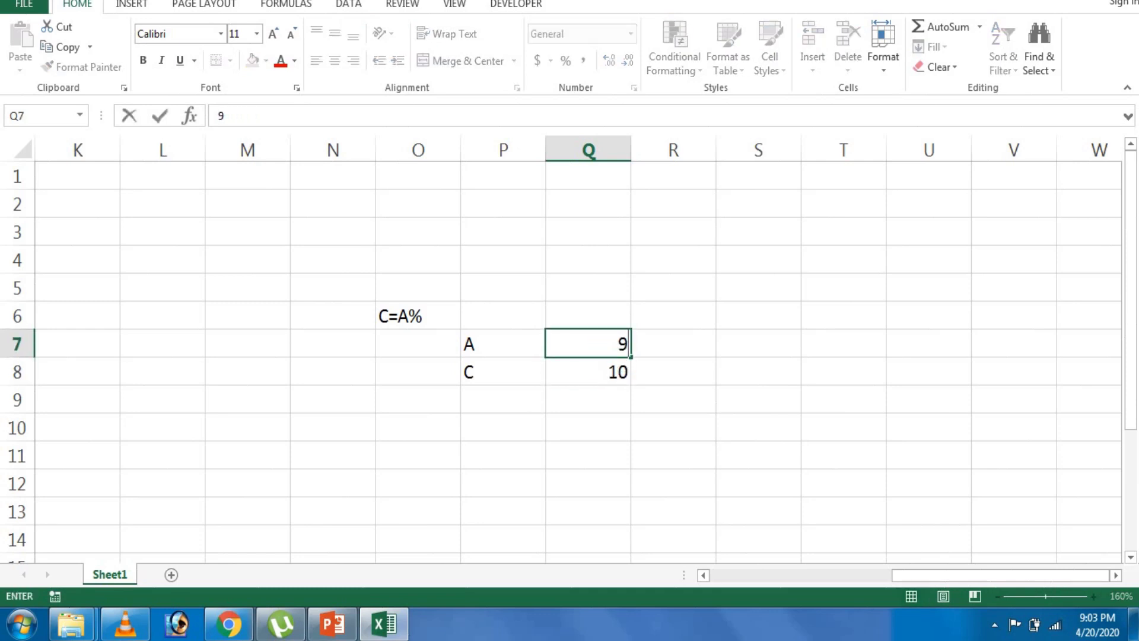
text(0)
key(Return)
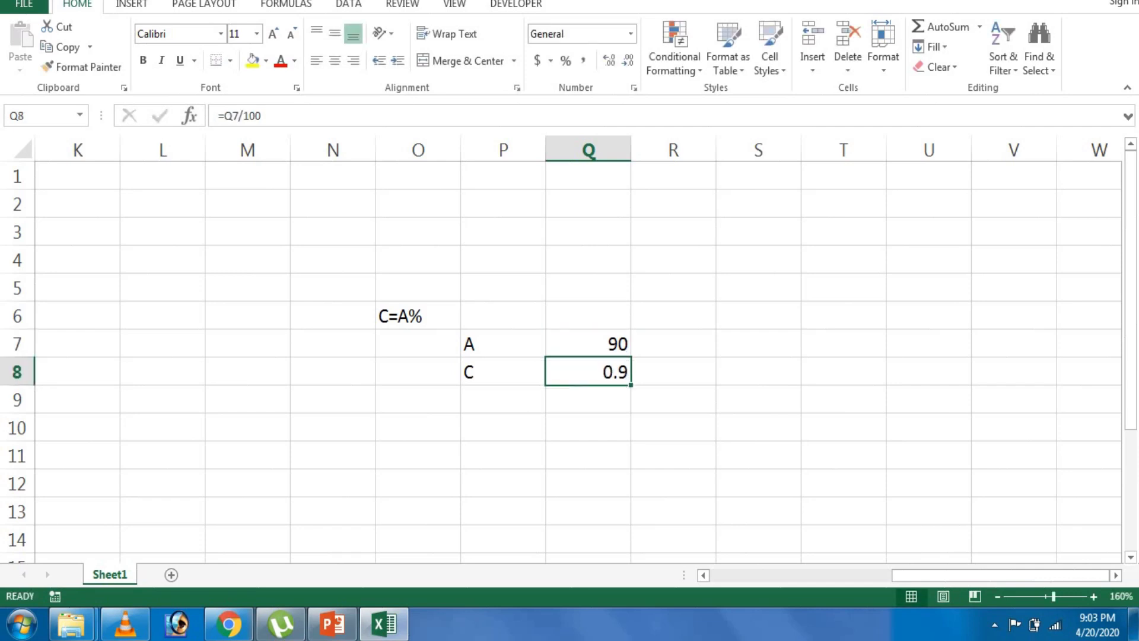